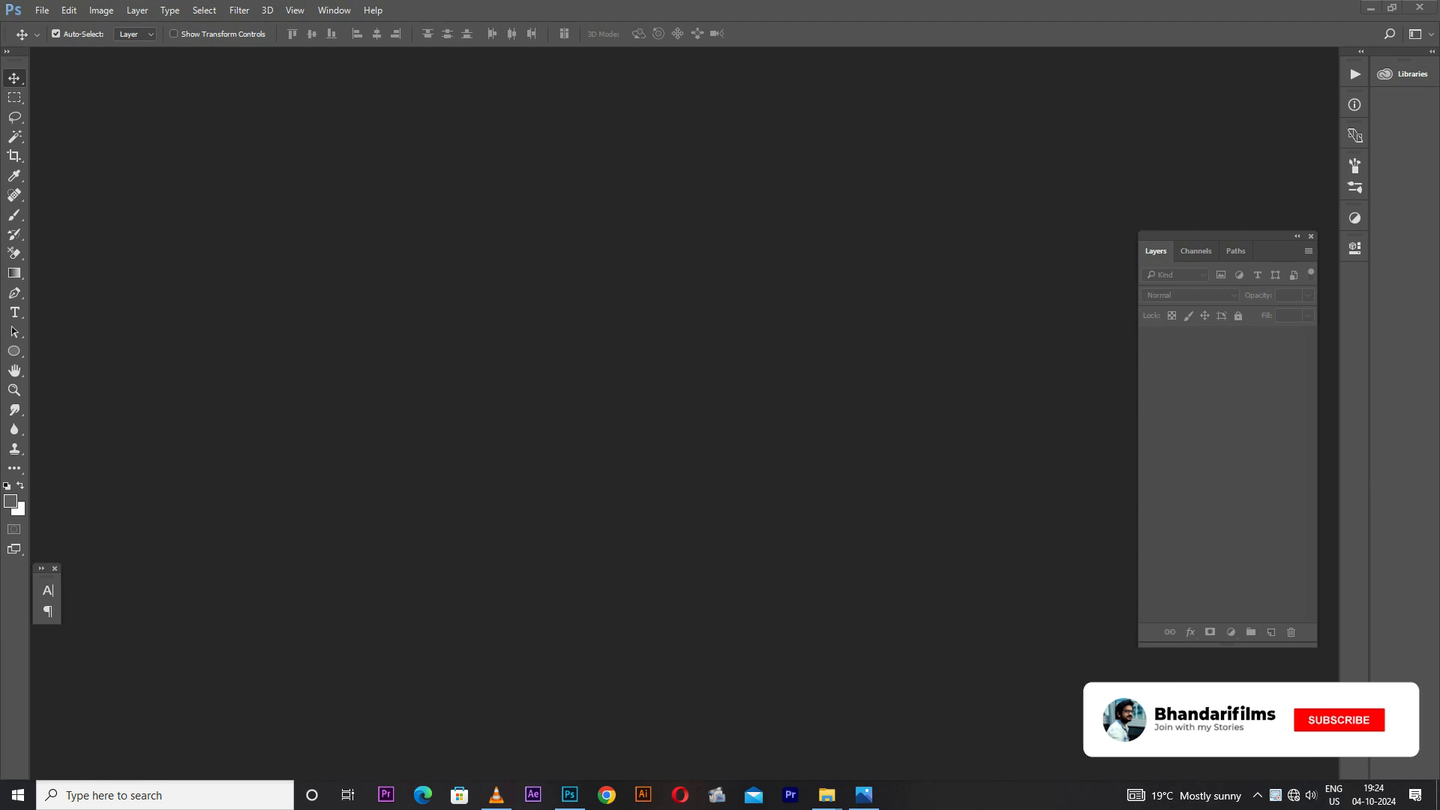
# Create a new blank white document with the preset document settings
pyautogui.click(42, 11)
pyautogui.press('Return')
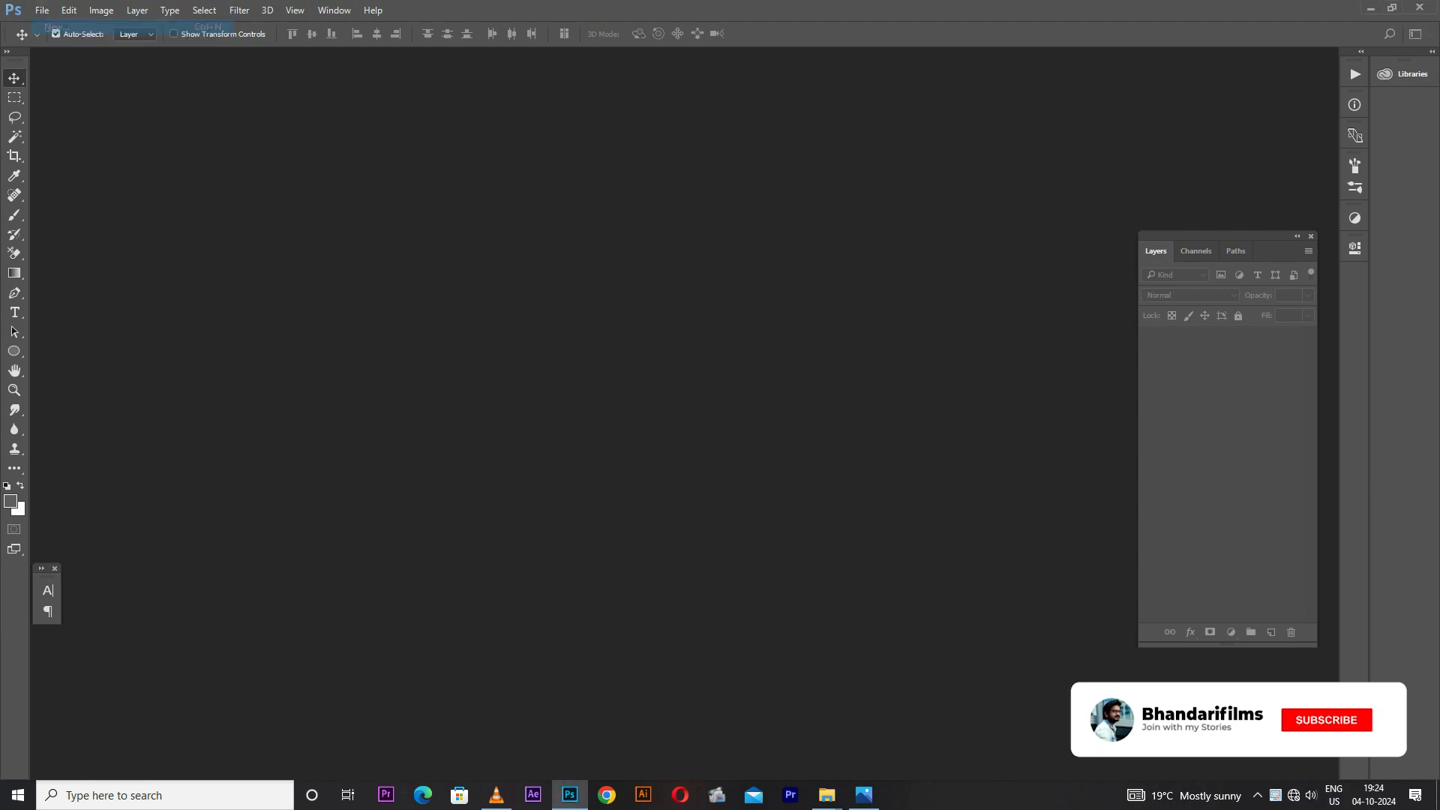
pyautogui.press('Return')
# Add a guide layout with 2 columns and 2 rows, 4 cm gutters and 0.5 cm margins on all sides
pyautogui.click(295, 11)
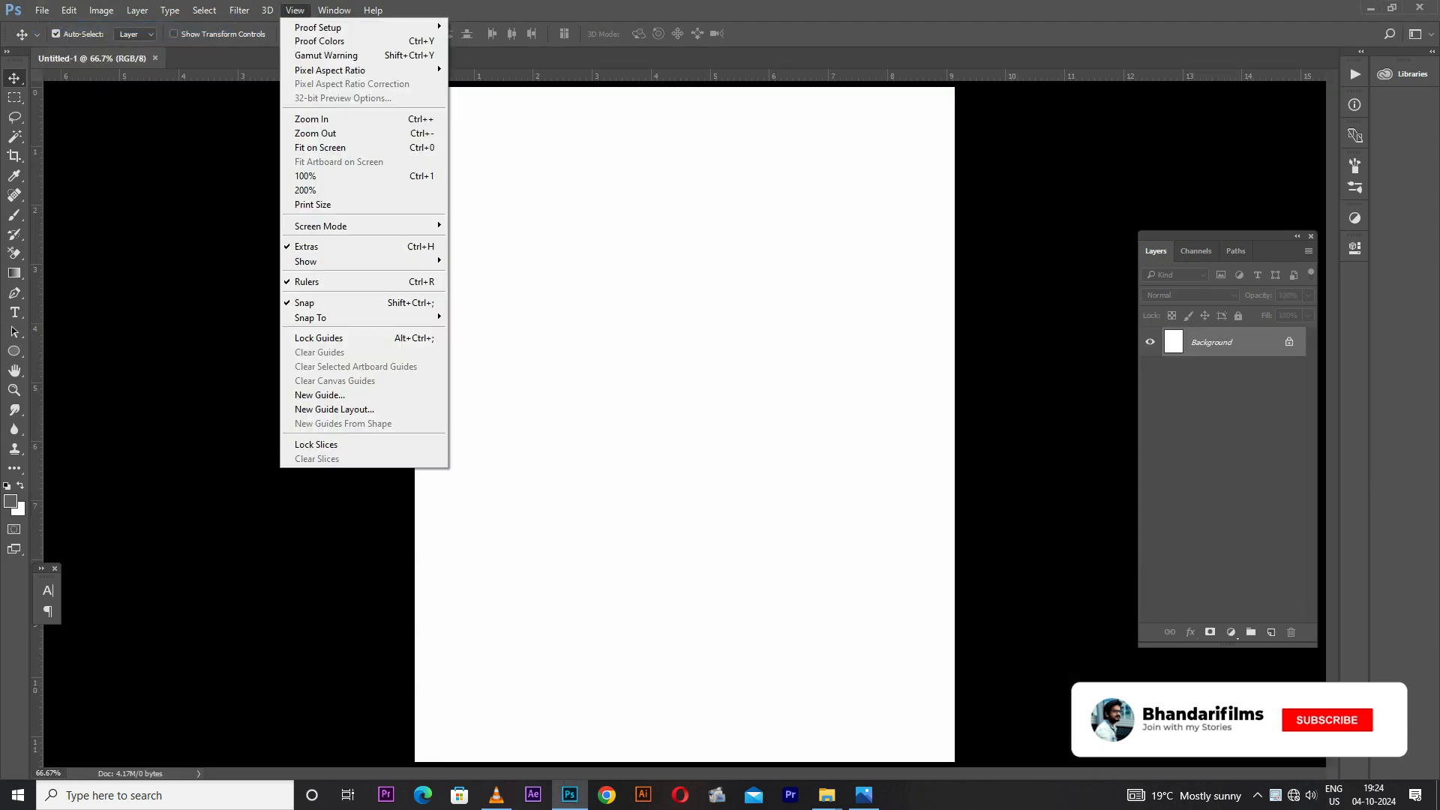
pyautogui.press('Return')
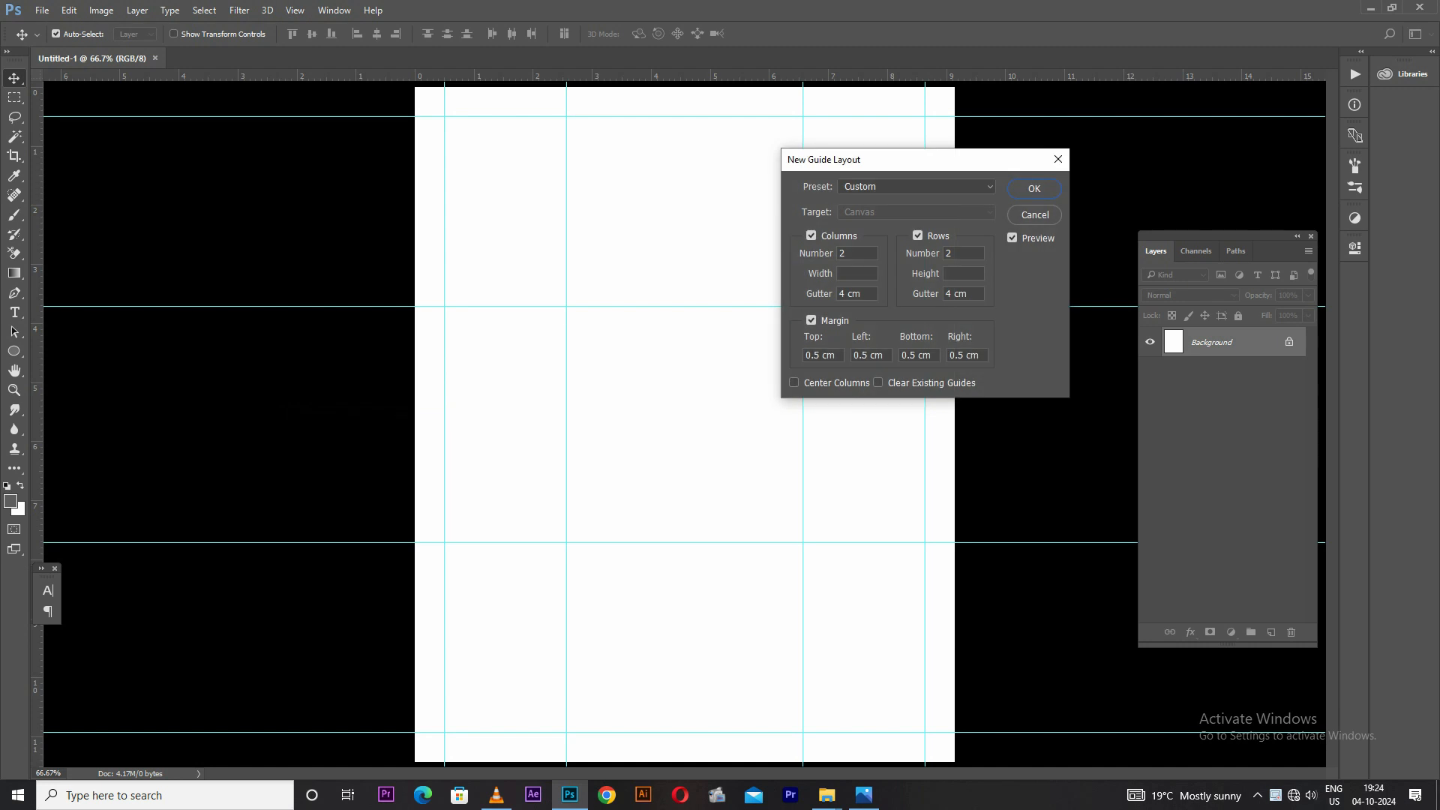
pyautogui.press('Return')
# Switch to File Explorer, bring the dg-watch-2 image into Photoshop and place the watch in the Untitled-1 document
pyautogui.hotkey('alt', 'Tab')
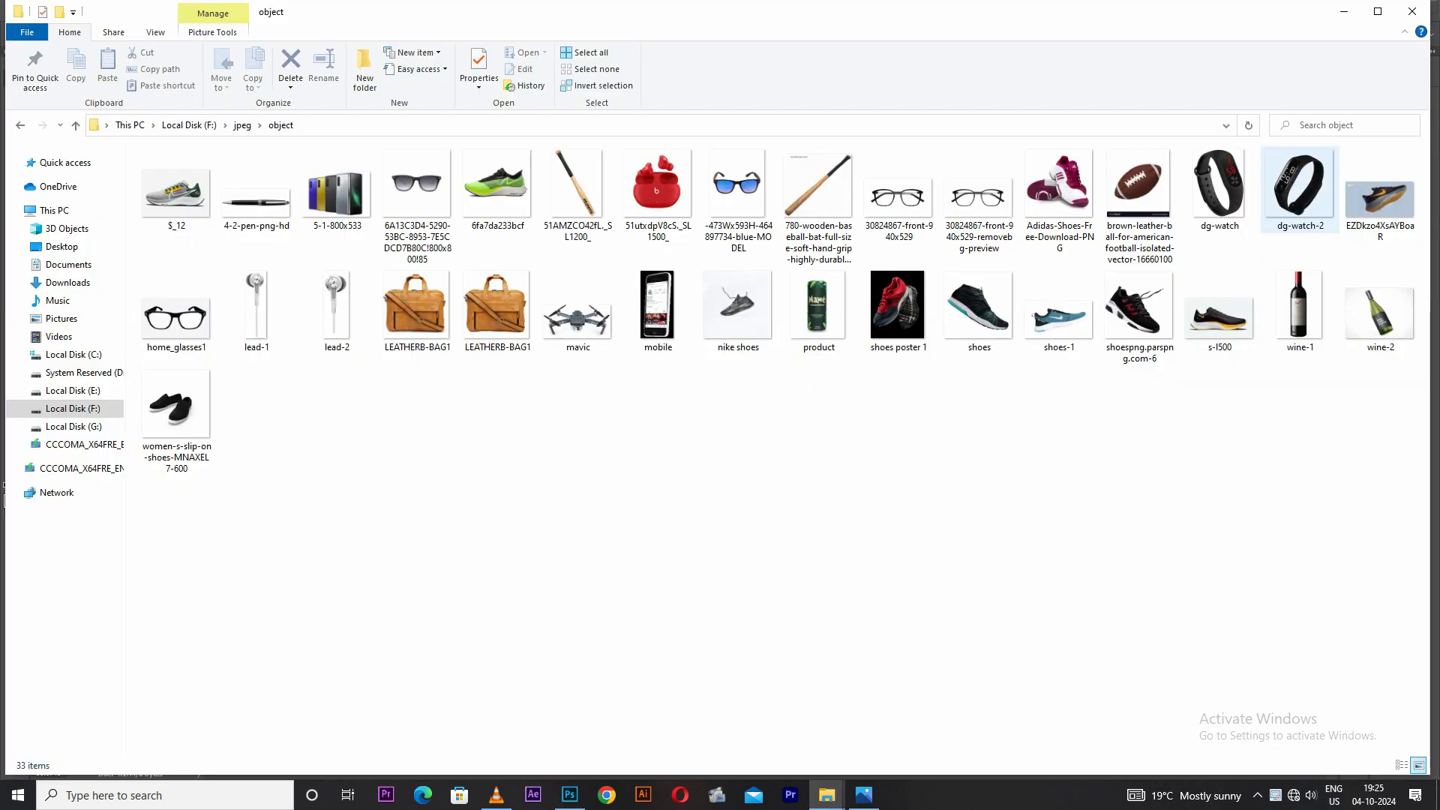
pyautogui.moveTo(1299, 188); pyautogui.dragTo(569, 795)
pyautogui.moveTo(525, 97); pyautogui.dragTo(487, 54)
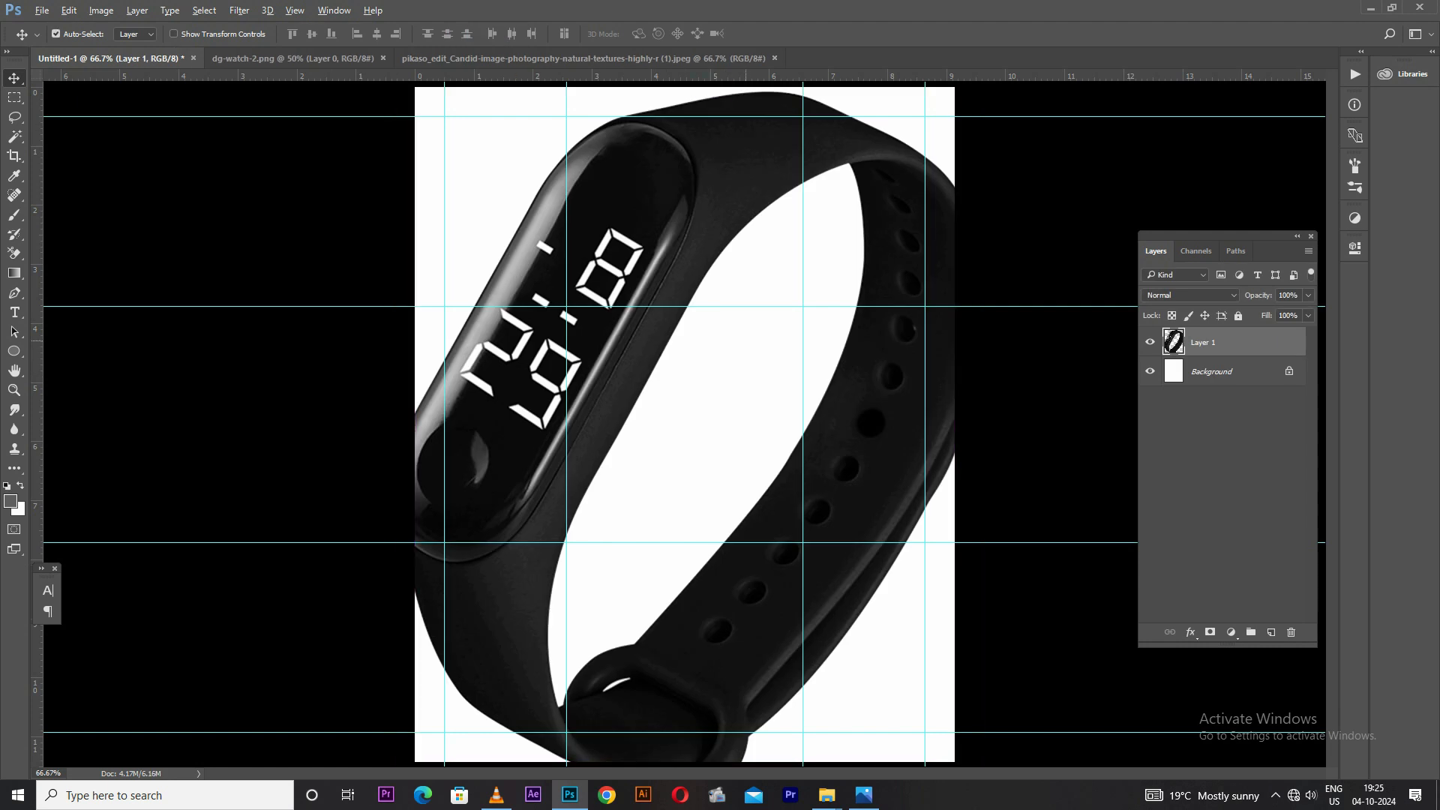
pyautogui.scroll(-1, 678, 417)
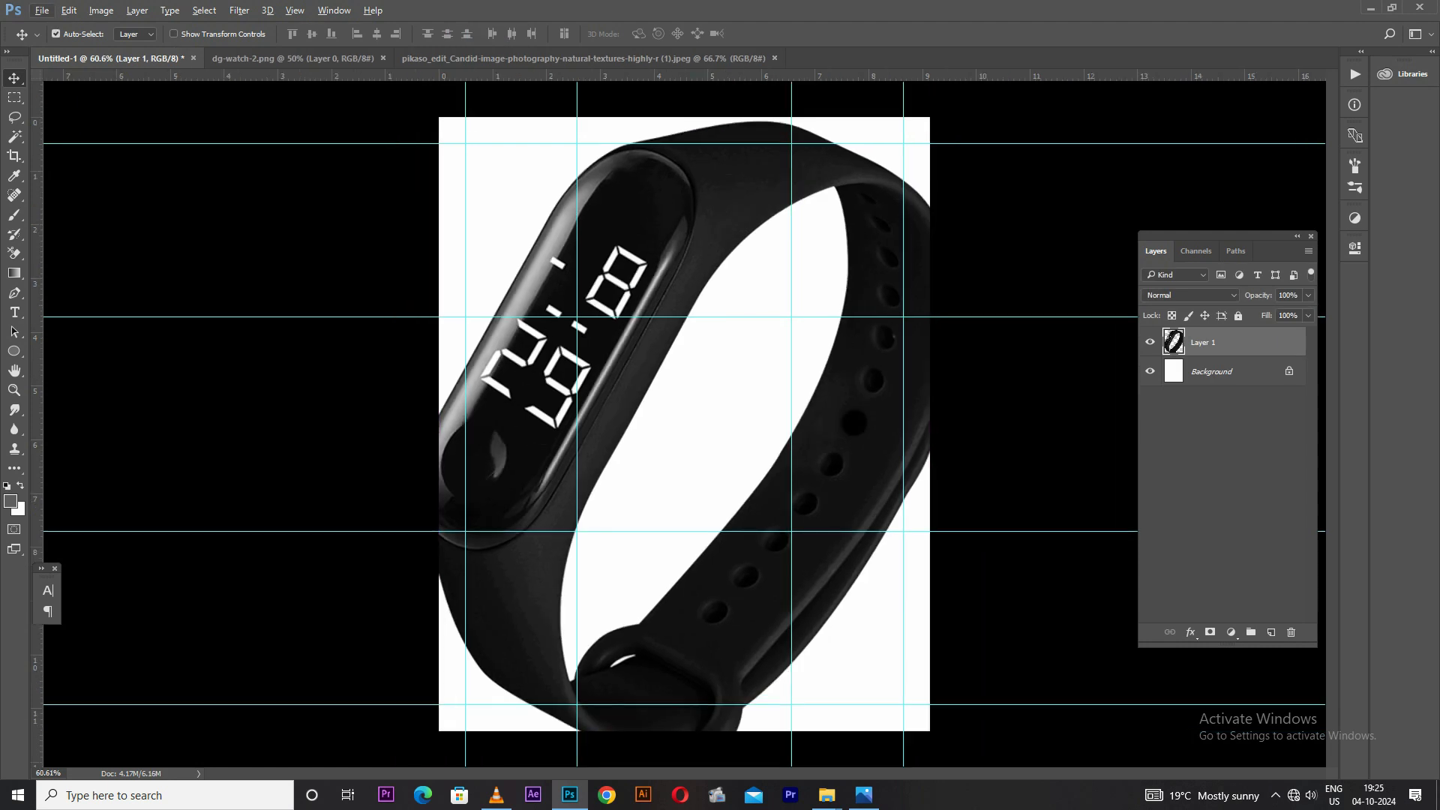
# Convert the watch layer to a smart object and scale it down evenly so it fits inside the canvas
pyautogui.rightClick(1275, 342)
pyautogui.click(1170, 277)
pyautogui.hotkey('ctrl', 't')
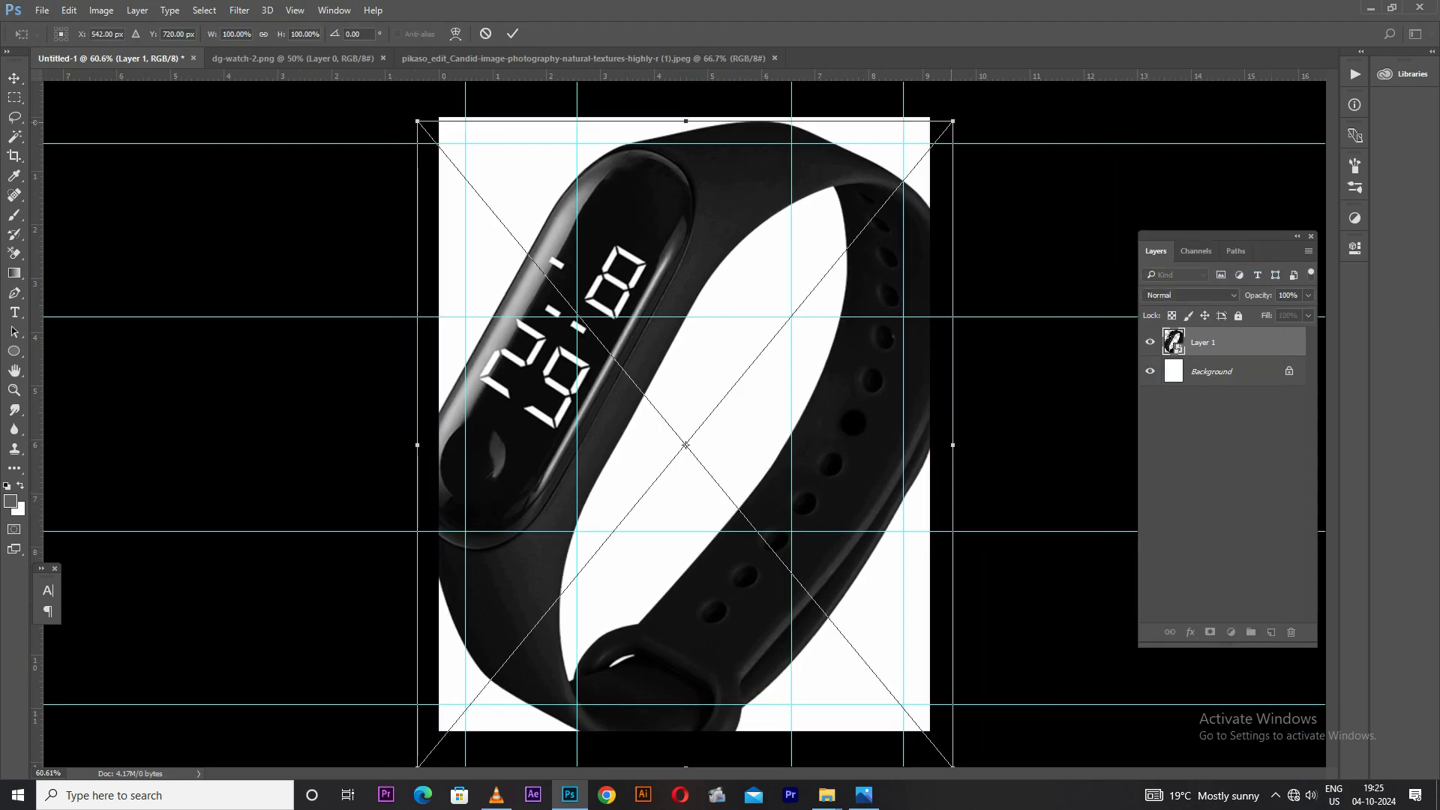
pyautogui.moveTo(952, 120); pyautogui.dragTo(858, 235)
pyautogui.press('Return')
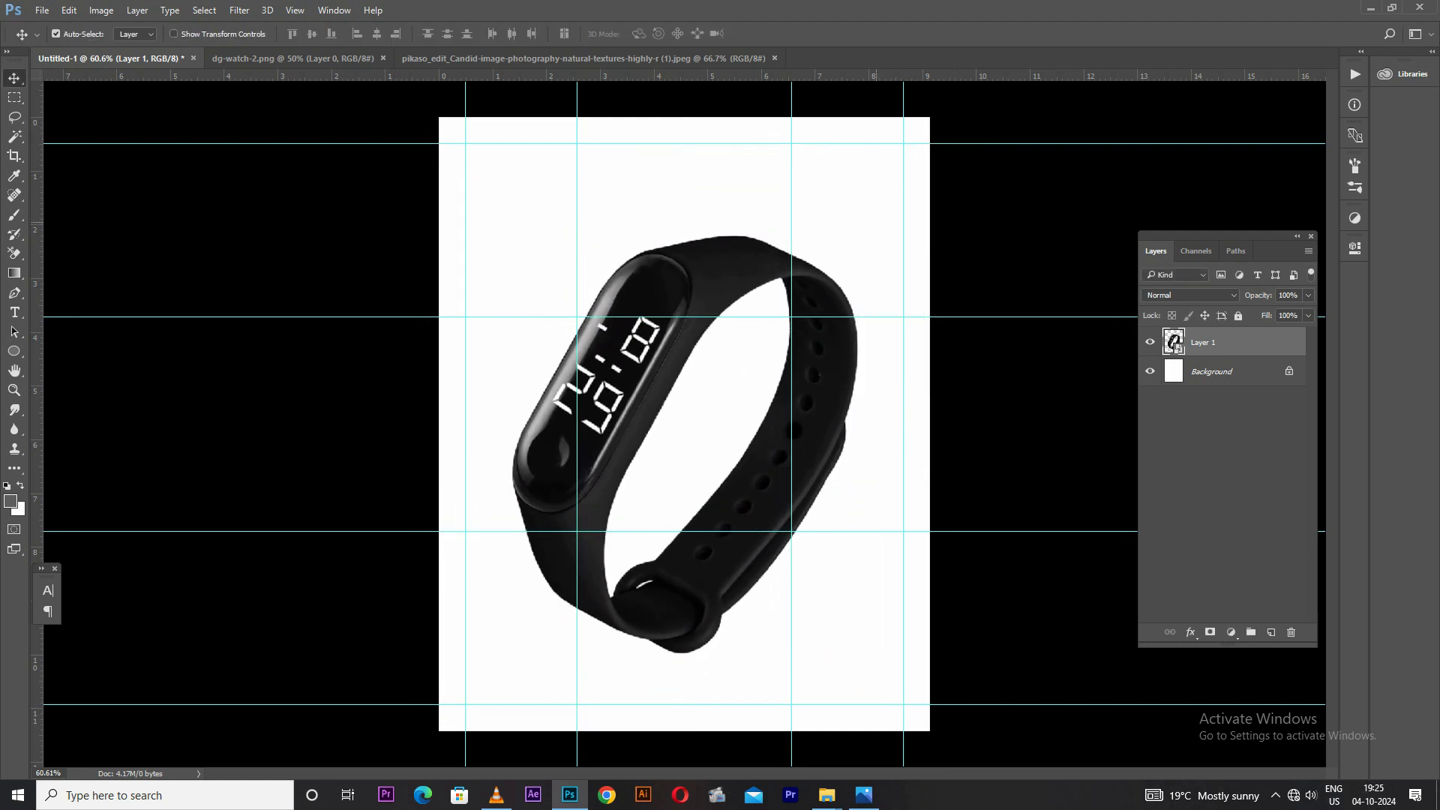
pyautogui.scroll(-1, 703, 547)
pyautogui.scroll(3, 711, 382)
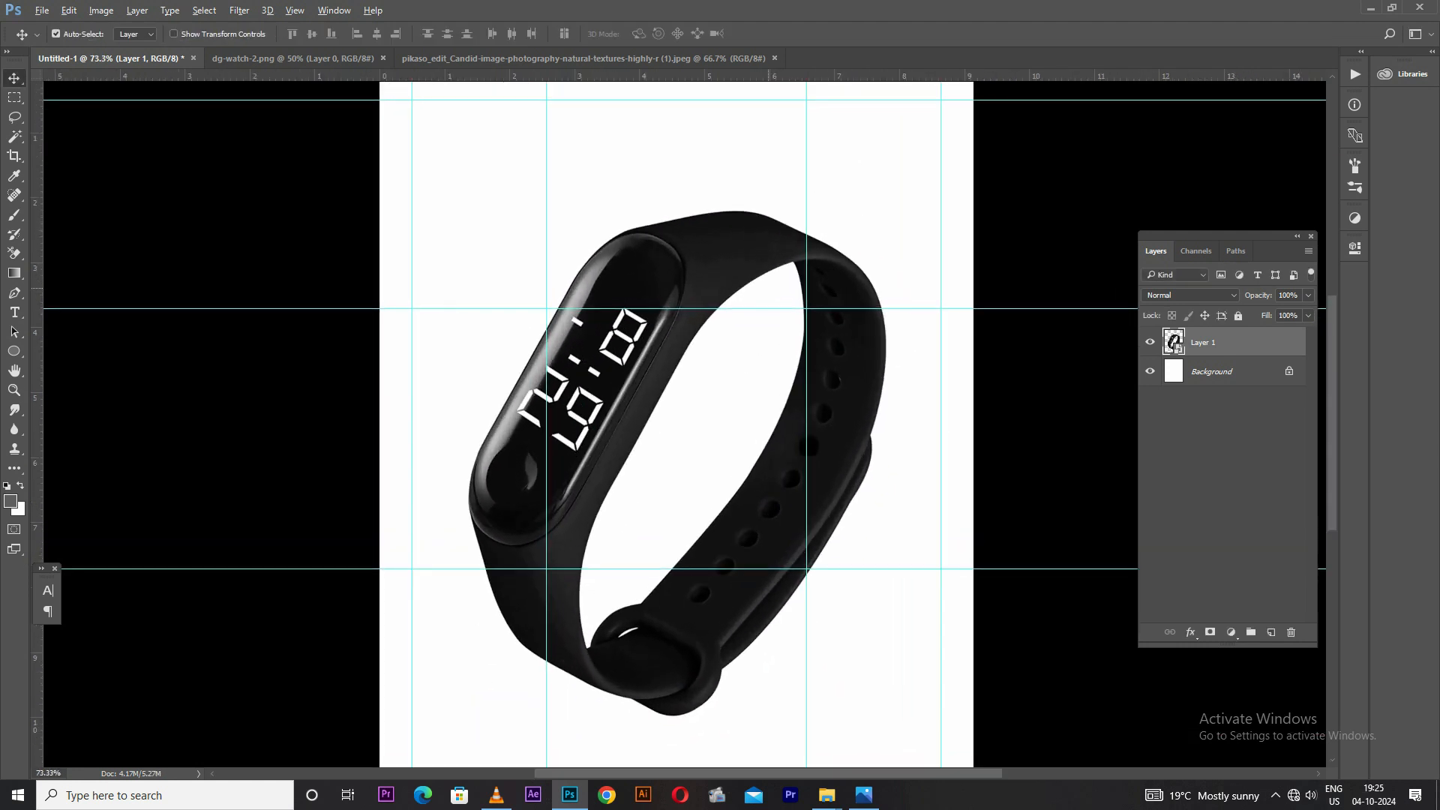
pyautogui.scroll(-1, 677, 424)
pyautogui.hotkey('ctrl', 't')
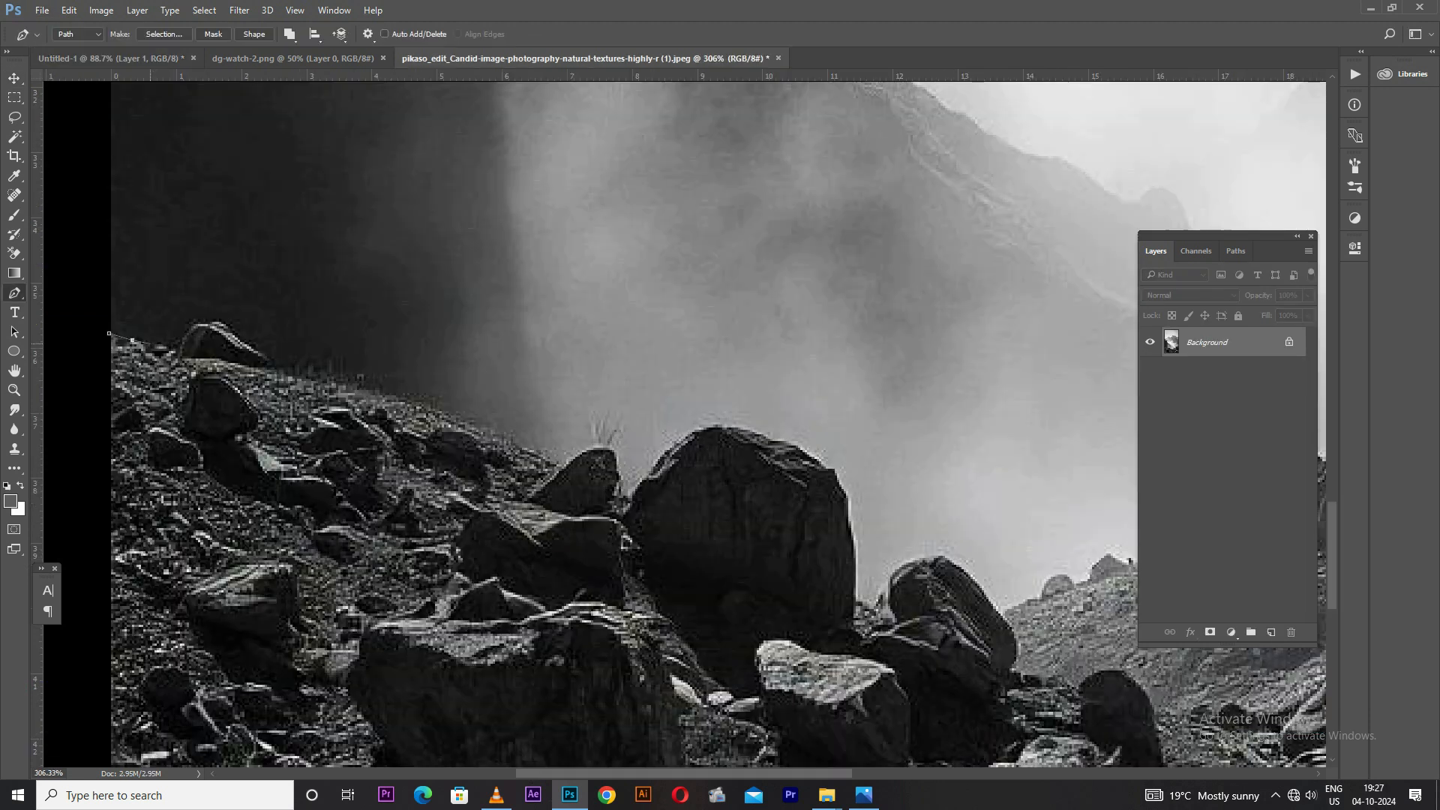
# Trace the upper edge of the left hillside, including its small top rock, with a Pen path in the mountain image
pyautogui.scroll(3, 191, 335)
pyautogui.moveTo(180, 342); pyautogui.dragTo(218, 316)
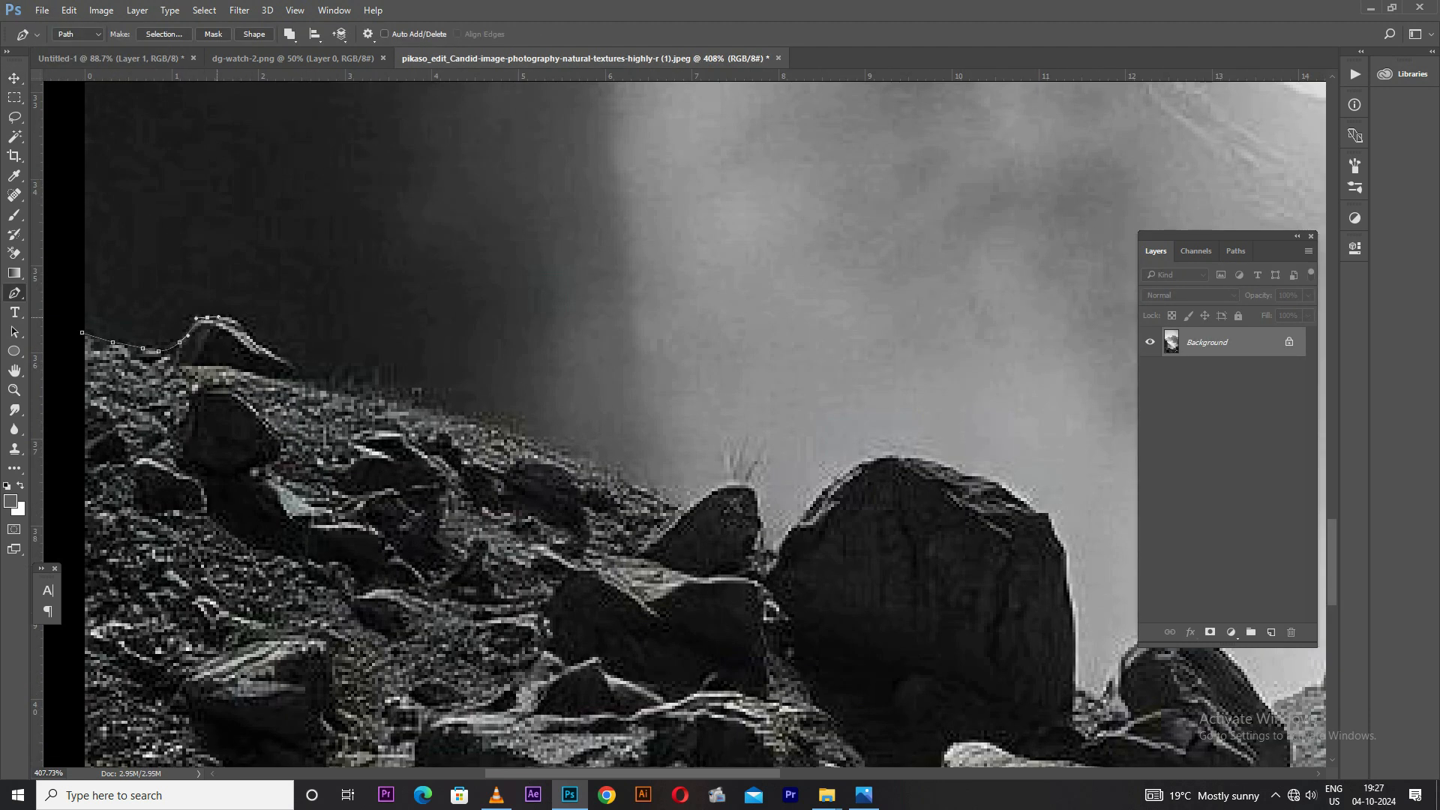
pyautogui.scroll(-4, 288, 352)
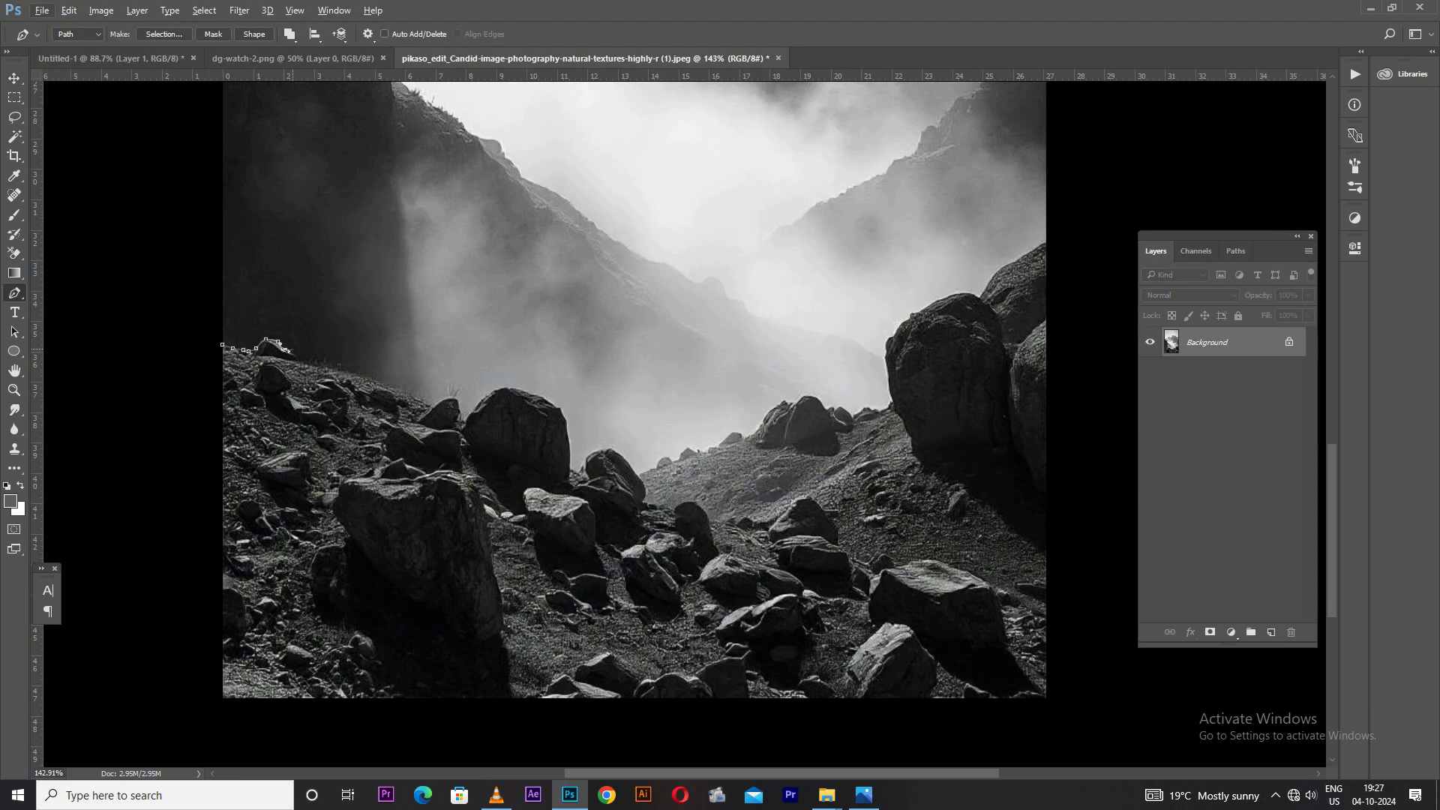
pyautogui.scroll(2, 286, 349)
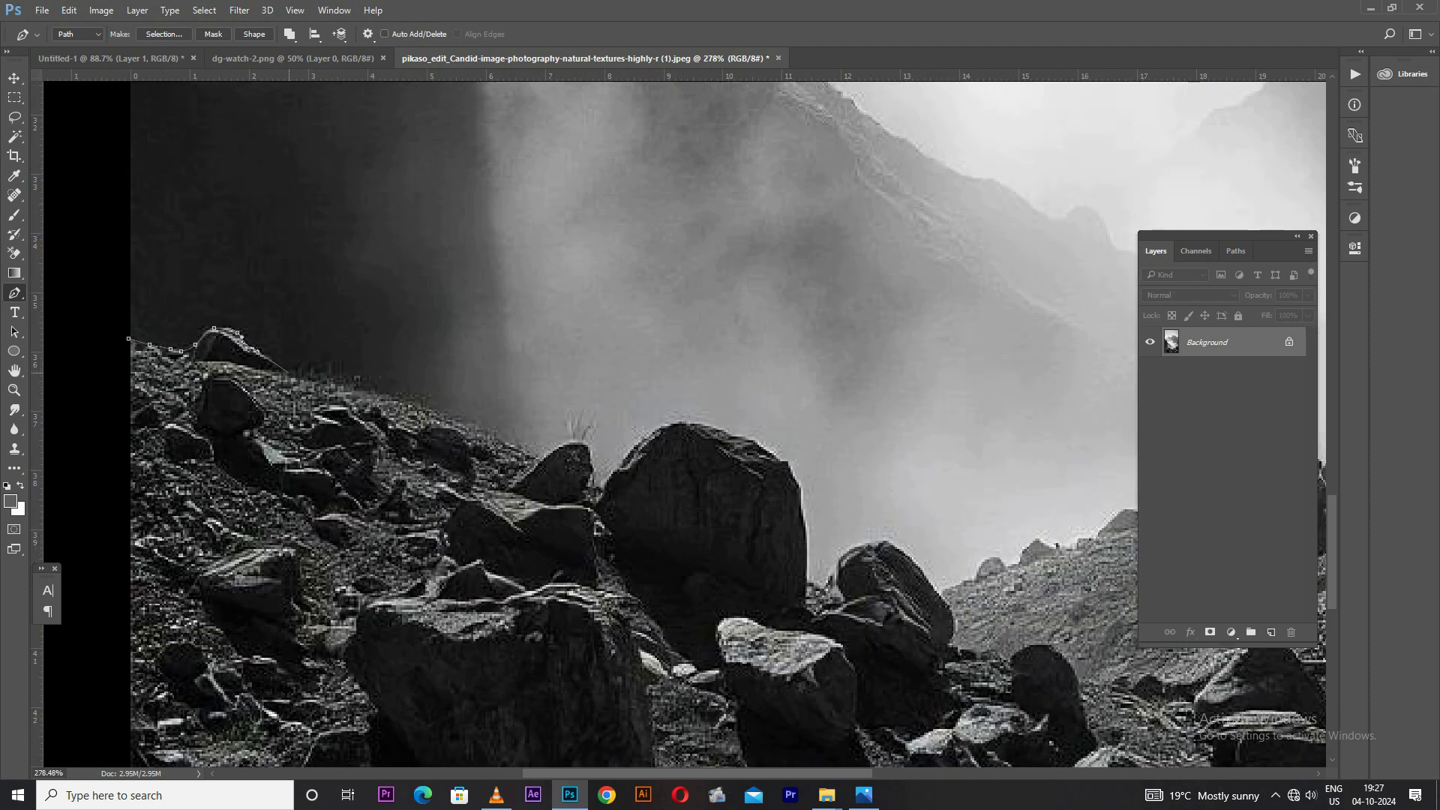
pyautogui.scroll(-5, 303, 378)
pyautogui.scroll(7, 321, 387)
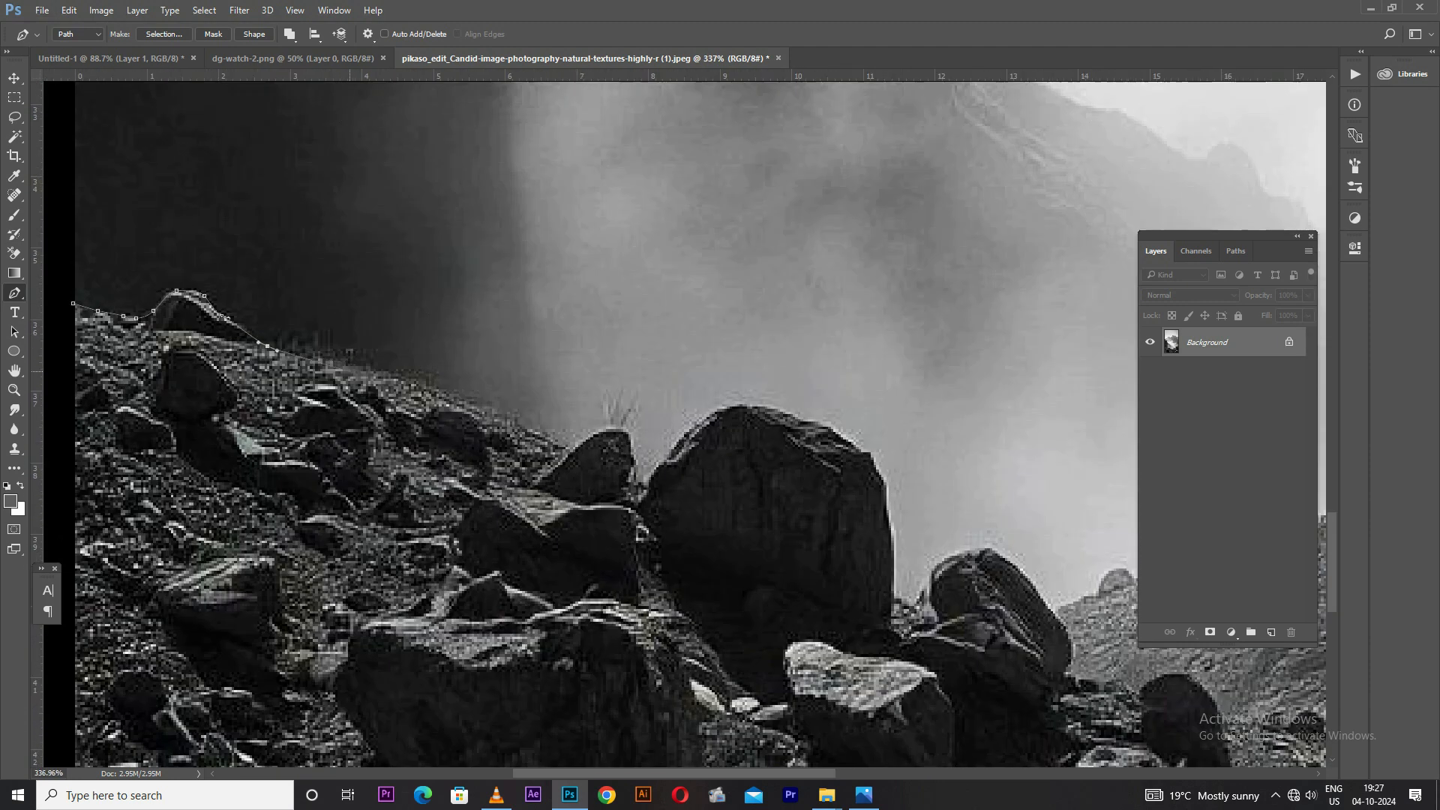
pyautogui.click(381, 369)
pyautogui.moveTo(381, 370); pyautogui.dragTo(343, 393)
pyautogui.scroll(-3, 420, 384)
pyautogui.scroll(3, 315, 381)
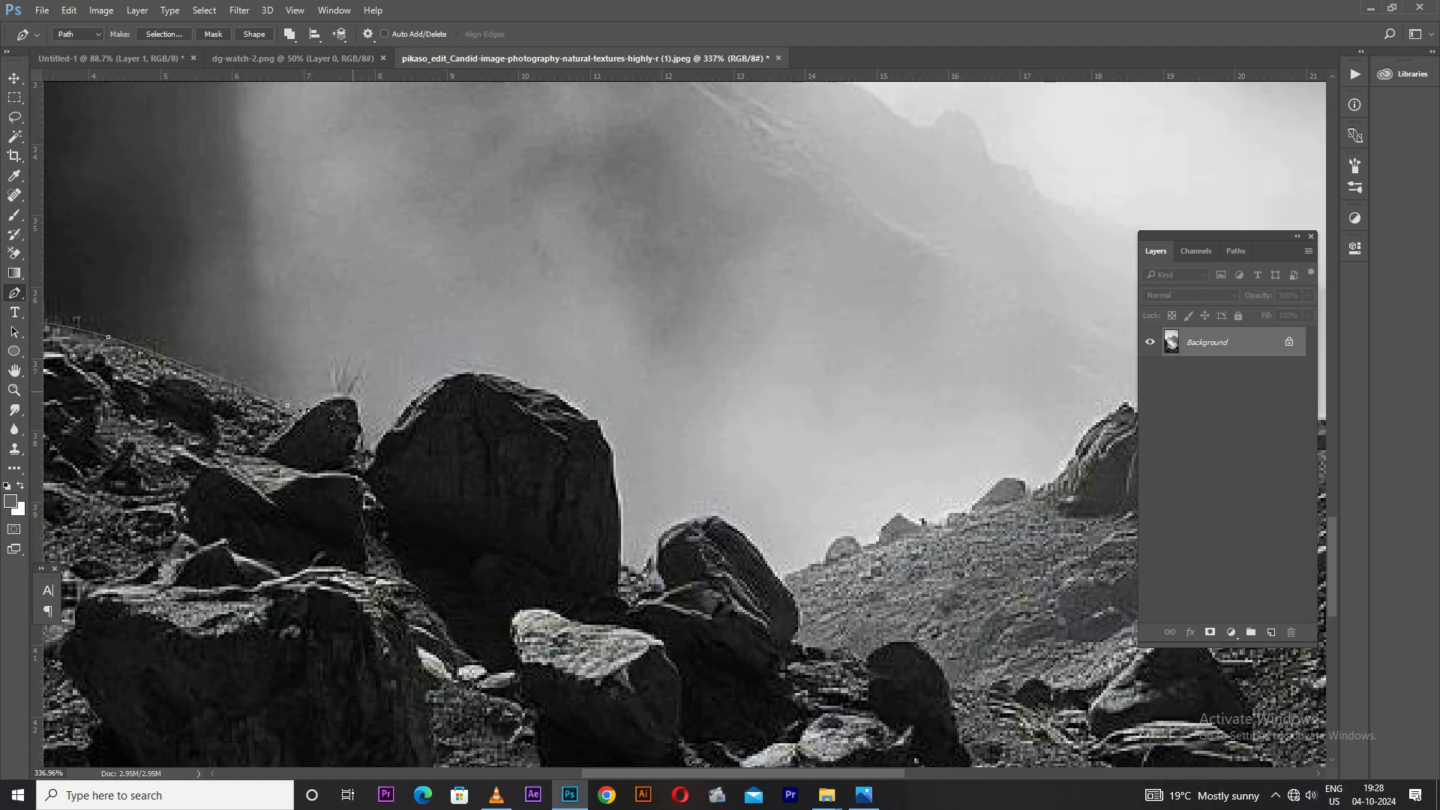
# Continue the Pen path down the right side of the large foreground boulder and over the smaller rock beside it
pyautogui.scroll(4, 497, 441)
pyautogui.click(519, 562)
pyautogui.click(520, 655)
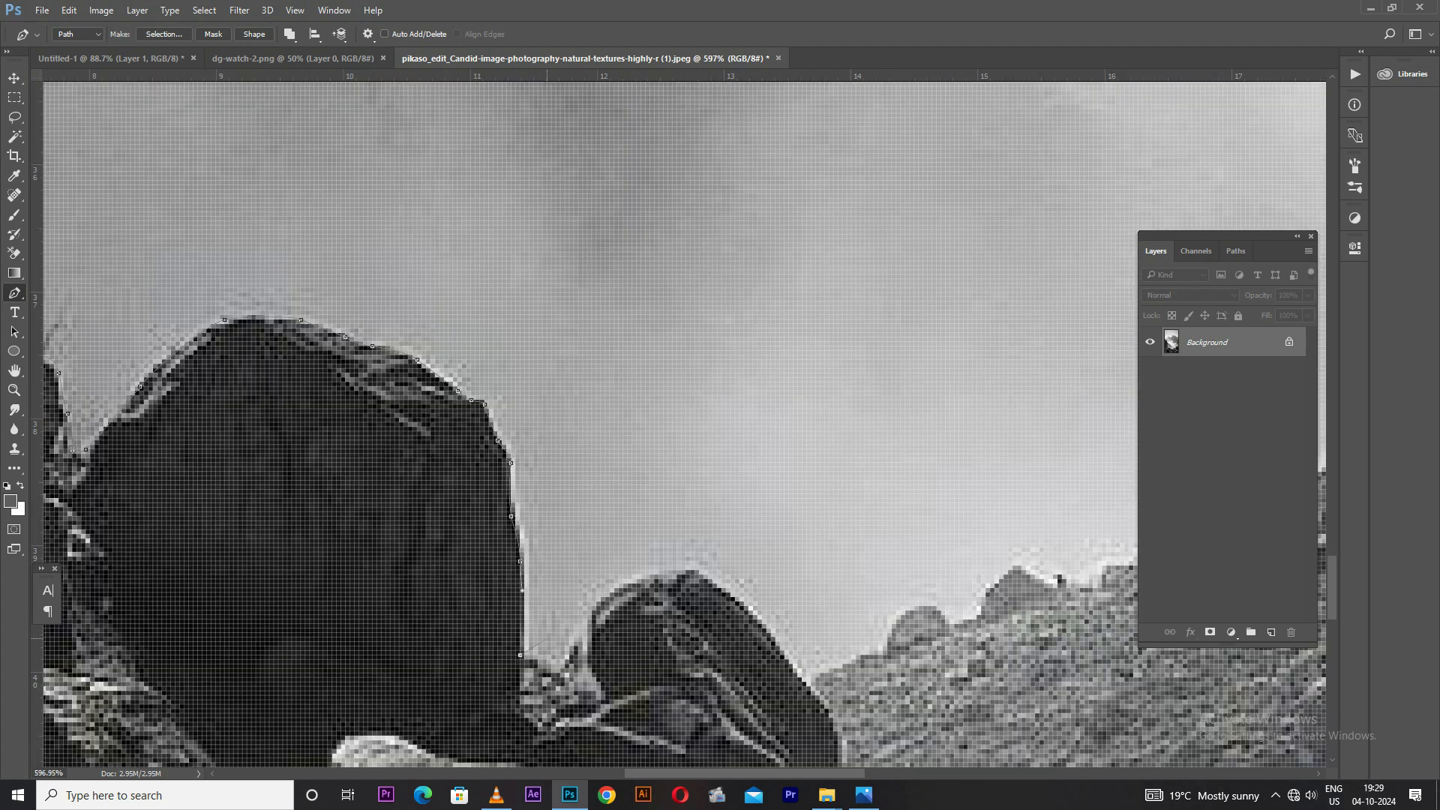
pyautogui.moveTo(558, 661); pyautogui.dragTo(570, 651)
pyautogui.moveTo(611, 596); pyautogui.dragTo(717, 583)
pyautogui.moveTo(753, 619); pyautogui.dragTo(788, 666)
pyautogui.click(802, 681)
# Extend the Pen path up the distant gravel ridge, following the outlines of its small stones
pyautogui.moveTo(827, 679); pyautogui.dragTo(199, 636)
pyautogui.moveTo(344, 577); pyautogui.dragTo(234, 705)
pyautogui.moveTo(248, 690); pyautogui.dragTo(253, 678)
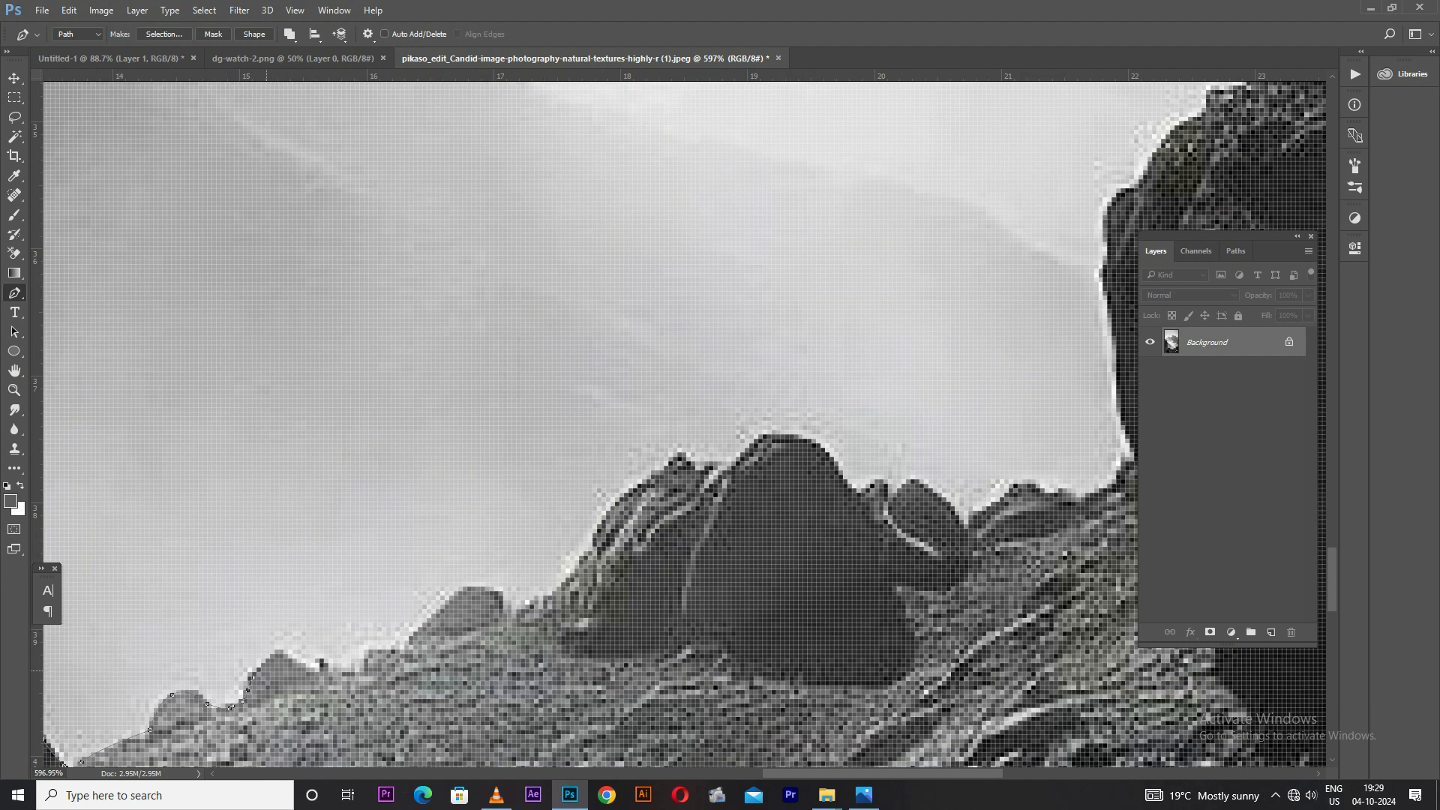
pyautogui.moveTo(364, 659); pyautogui.dragTo(244, 686)
pyautogui.click(413, 636)
pyautogui.moveTo(264, 698); pyautogui.dragTo(266, 705)
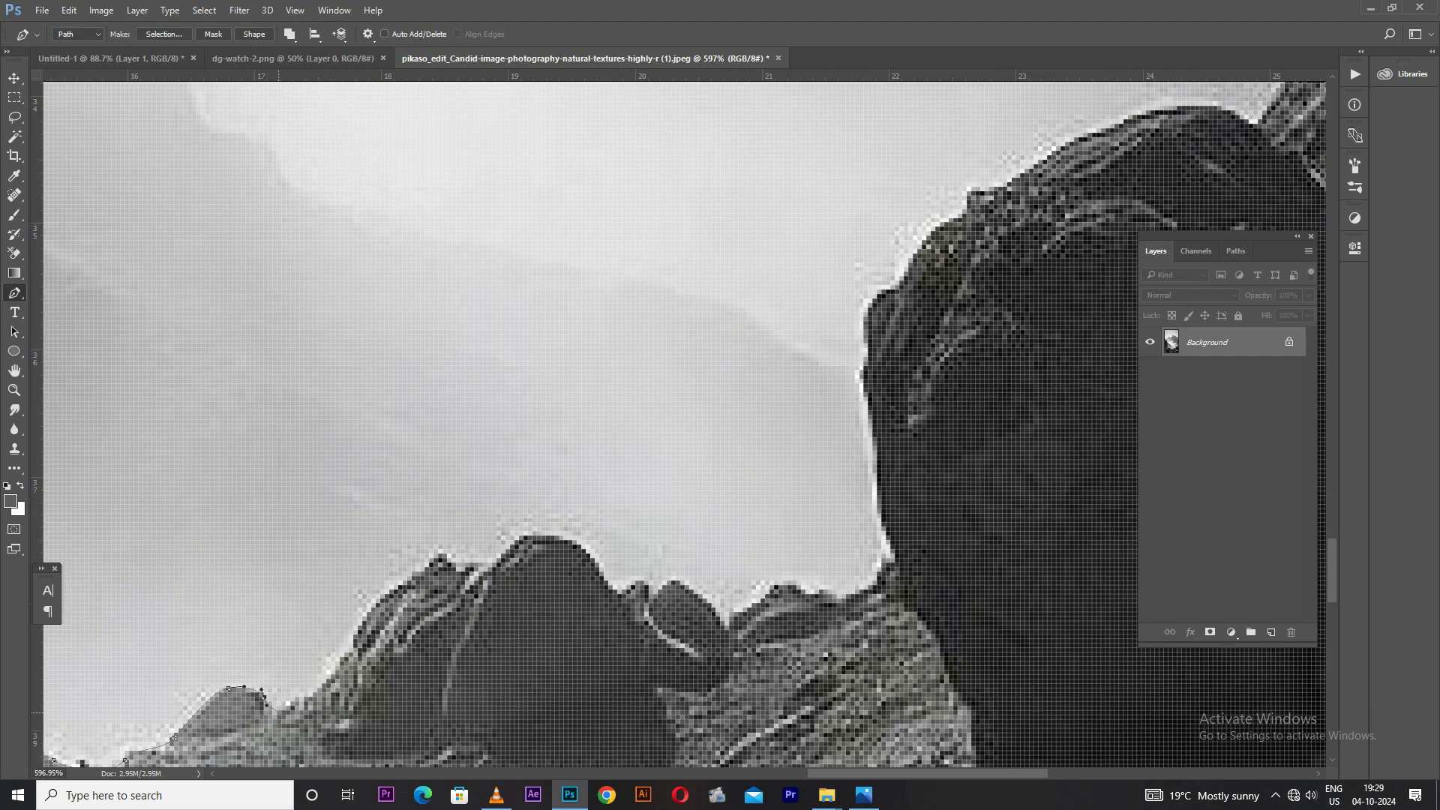
# Extend the Pen path over the light jagged rock and the dark rounded rock on the ridge
pyautogui.moveTo(377, 615); pyautogui.dragTo(271, 628)
pyautogui.moveTo(273, 615); pyautogui.dragTo(344, 573)
pyautogui.moveTo(359, 579); pyautogui.dragTo(482, 570)
pyautogui.click(381, 576)
pyautogui.moveTo(512, 606); pyautogui.dragTo(520, 608)
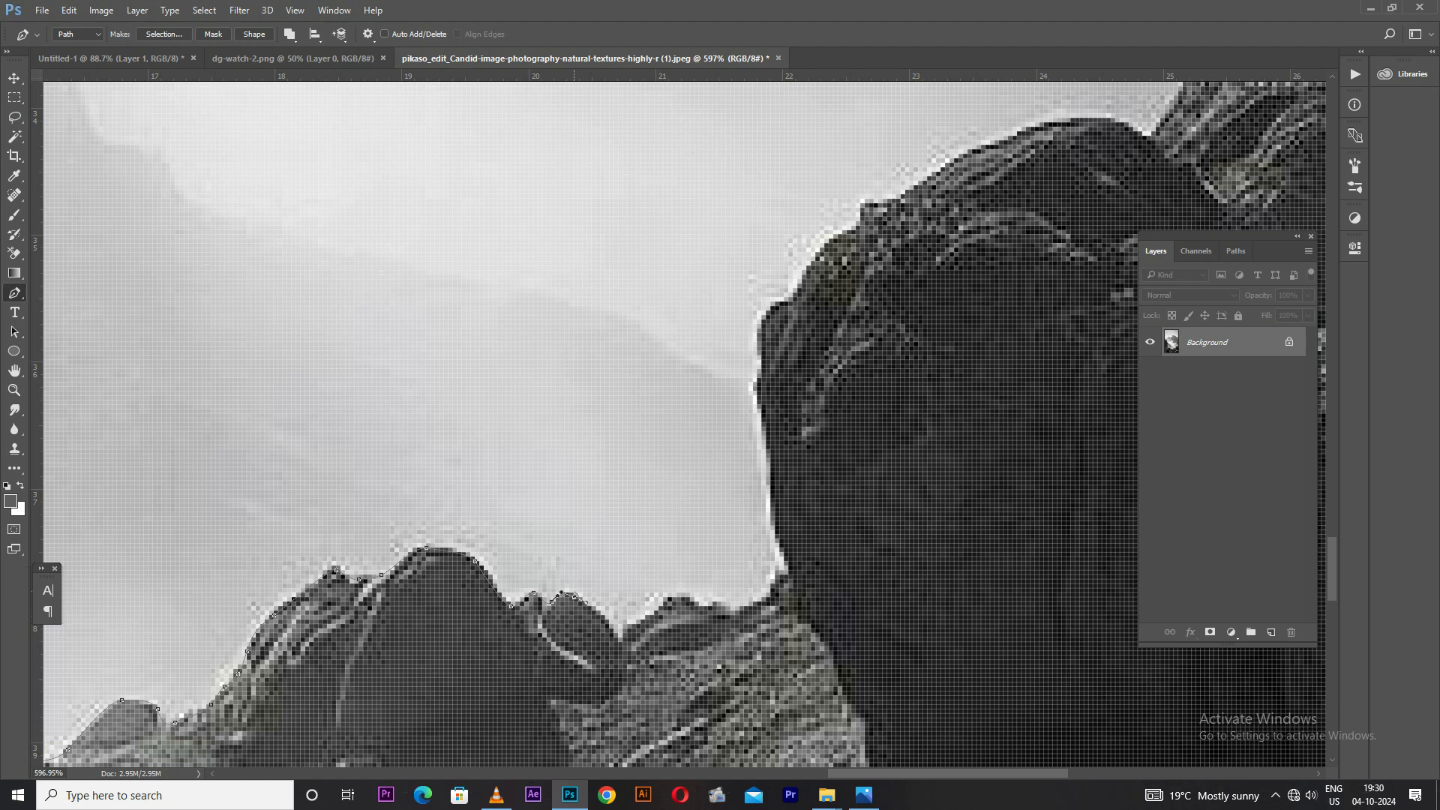
# Trace the Pen path over the small rocks on the ridge up to the base of the big right-hand boulder
pyautogui.scroll(7, 612, 617)
pyautogui.moveTo(609, 631); pyautogui.dragTo(641, 656)
pyautogui.moveTo(651, 630); pyautogui.dragTo(667, 631)
pyautogui.moveTo(745, 593); pyautogui.dragTo(492, 633)
pyautogui.moveTo(468, 638); pyautogui.dragTo(575, 641)
pyautogui.moveTo(599, 645); pyautogui.dragTo(692, 585)
pyautogui.moveTo(703, 584); pyautogui.dragTo(708, 575)
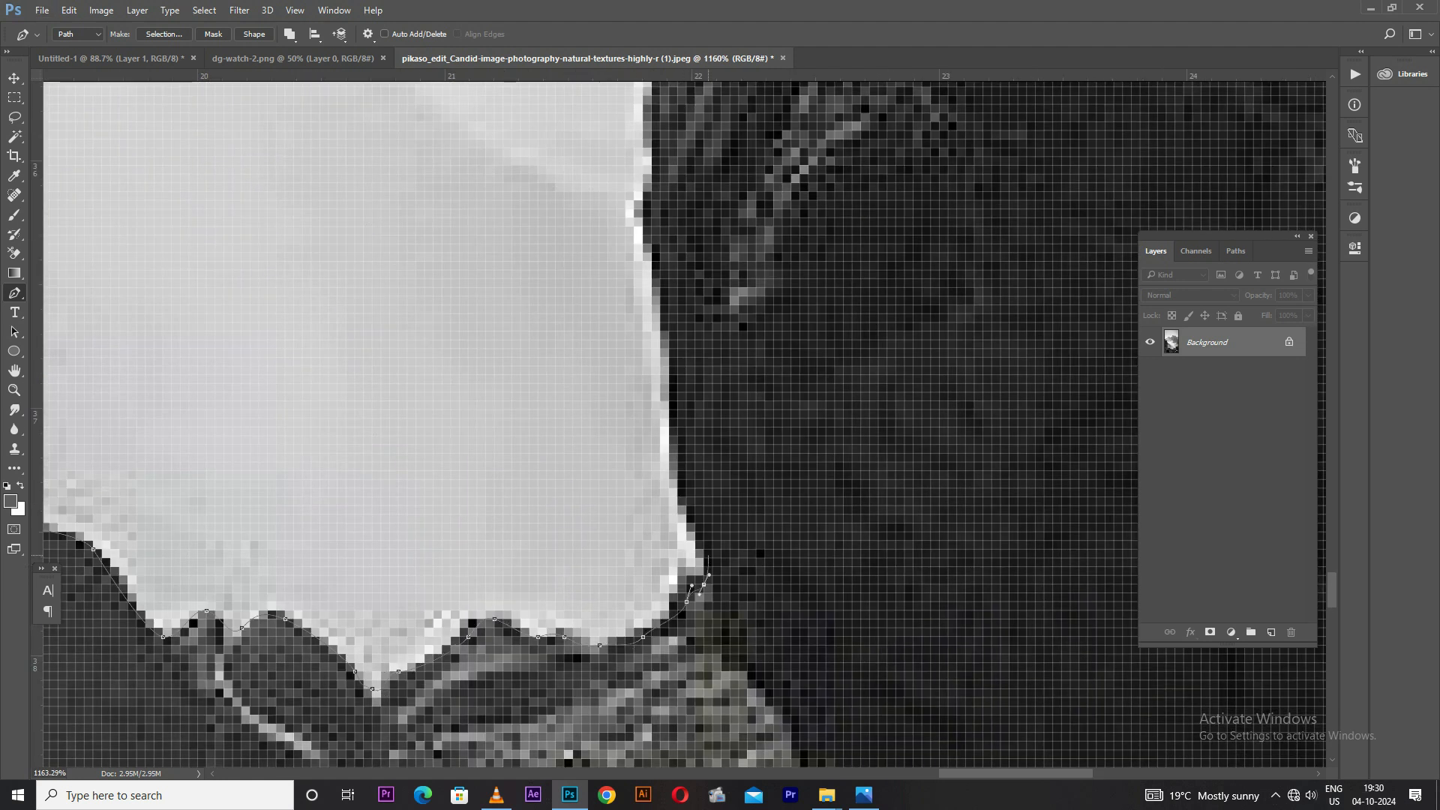
# Continue the Pen path up the left side of the big right-hand boulder to its shoulder
pyautogui.moveTo(696, 518); pyautogui.dragTo(683, 478)
pyautogui.moveTo(674, 465); pyautogui.dragTo(672, 411)
pyautogui.scroll(-3, 672, 410)
pyautogui.moveTo(577, 523); pyautogui.dragTo(570, 459)
pyautogui.moveTo(551, 510); pyautogui.dragTo(587, 442)
pyautogui.moveTo(597, 438); pyautogui.dragTo(599, 429)
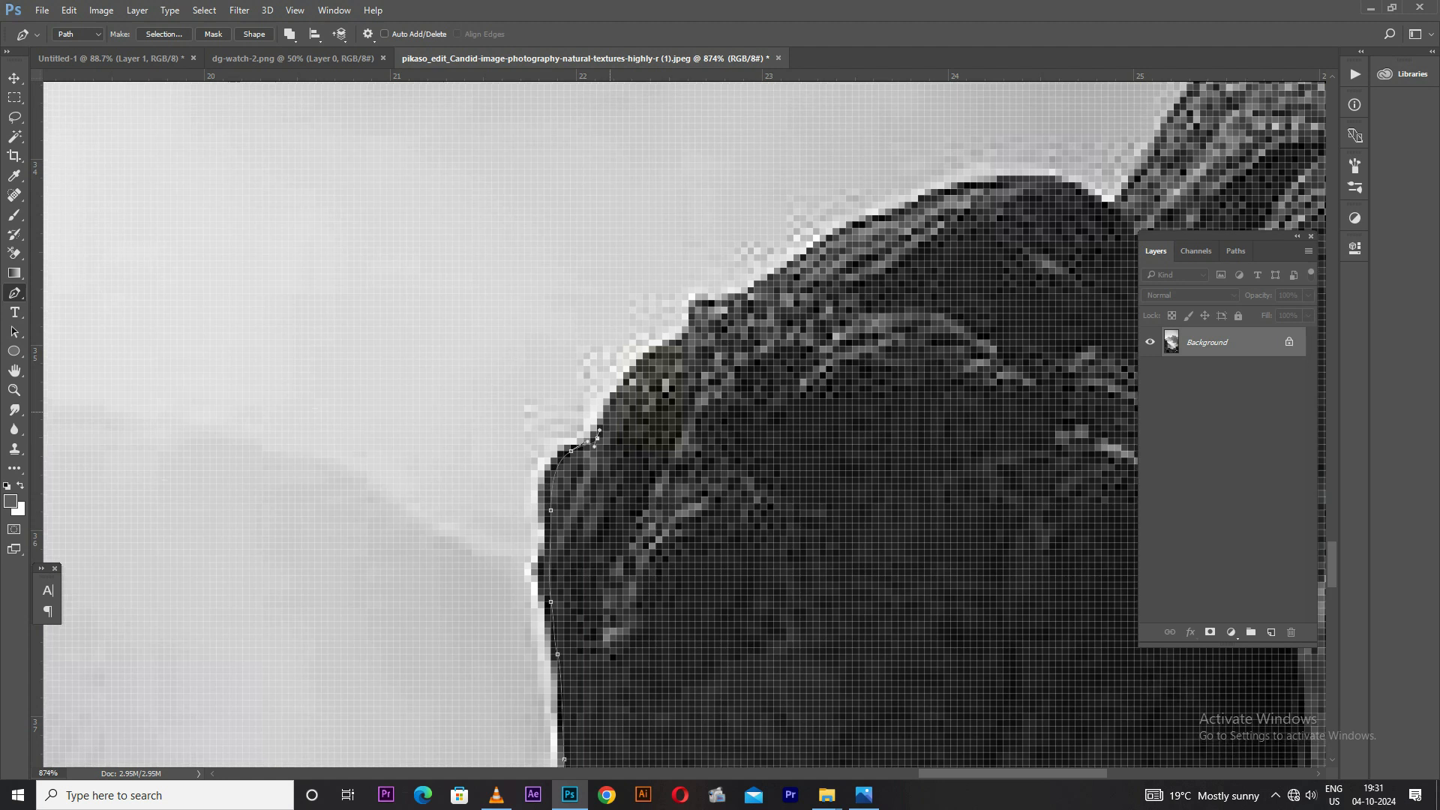
# Follow the rising top contour of the big right-hand boulder with the Pen path up to its crest
pyautogui.scroll(-1, 610, 412)
pyautogui.moveTo(531, 522); pyautogui.dragTo(588, 482)
pyautogui.moveTo(601, 463); pyautogui.dragTo(622, 462)
pyautogui.moveTo(637, 450); pyautogui.dragTo(651, 441)
pyautogui.moveTo(382, 558); pyautogui.dragTo(464, 531)
pyautogui.moveTo(496, 527); pyautogui.dragTo(508, 526)
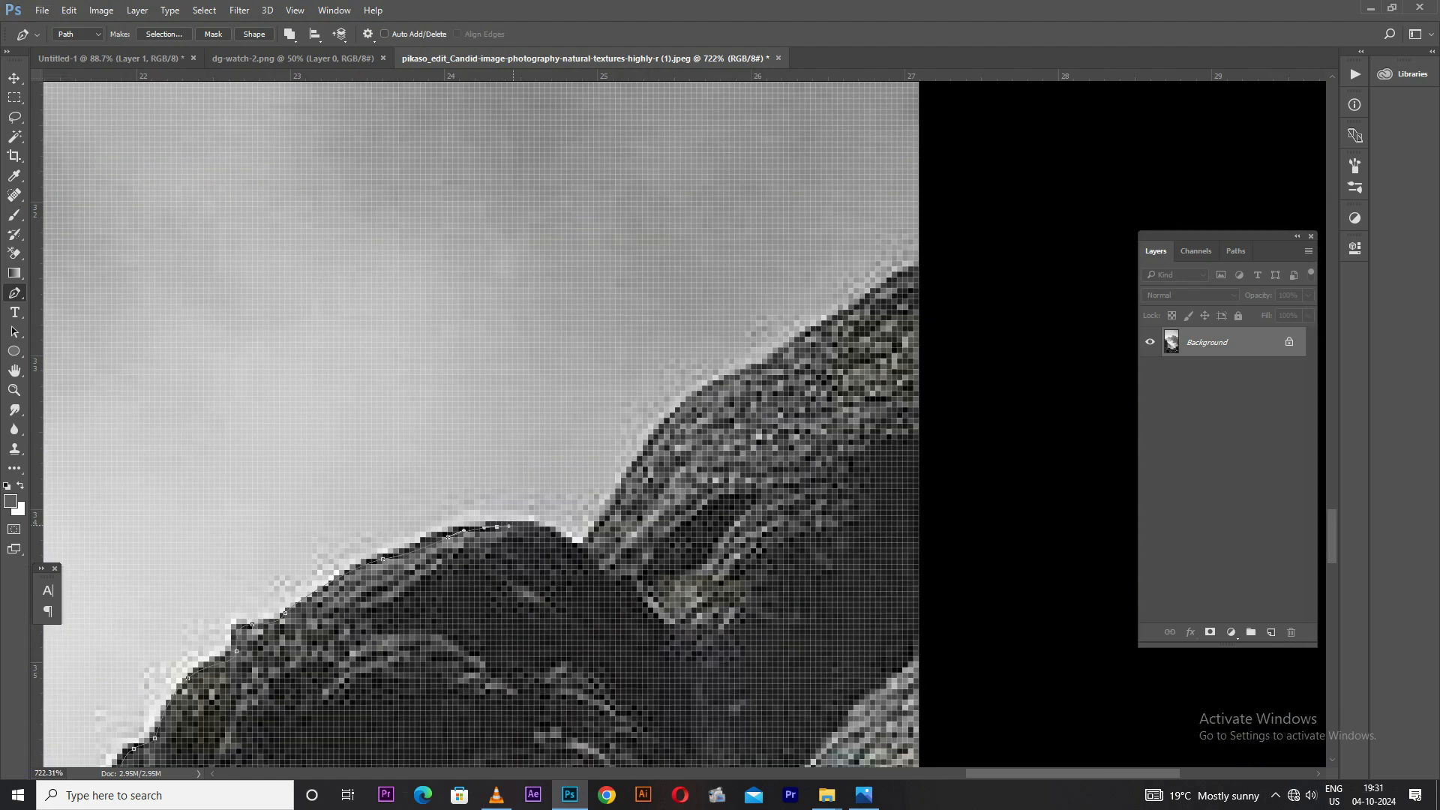
# Trace the Pen path from the boulder's crest along the rear rock slope to the image's right edge
pyautogui.click(540, 526)
pyautogui.click(583, 548)
pyautogui.click(621, 495)
pyautogui.click(702, 391)
pyautogui.click(762, 365)
pyautogui.click(843, 315)
pyautogui.click(887, 283)
pyautogui.moveTo(920, 267); pyautogui.dragTo(936, 266)
# Close the Pen path around the bottom of the mountain image and convert it to a selection
pyautogui.scroll(-20, 933, 269)
pyautogui.click(849, 706)
pyautogui.click(521, 706)
pyautogui.click(524, 566)
pyautogui.hotkey('ctrl', 'Return')
# Feather the rock selection by 0.5 pixels and copy the selected foreground to a new layer
pyautogui.scroll(14, 640, 582)
pyautogui.hotkey('shift', 'F6')
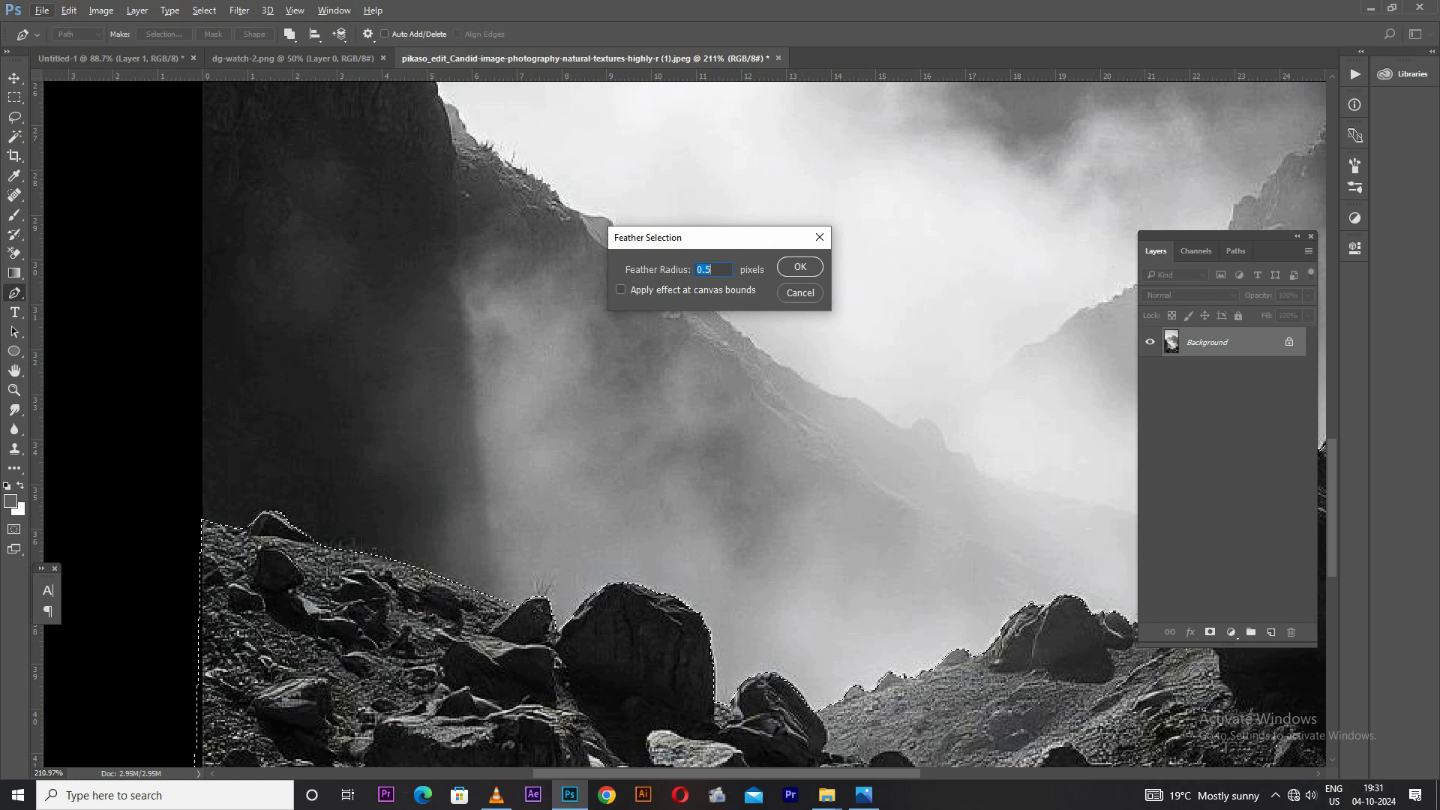
pyautogui.press('Return')
pyautogui.hotkey('ctrl', 'j')
# Copy the cut-out foreground rocks and paste them into the Untitled-1 document over the watch
pyautogui.hotkey('ctrl', 'a')
pyautogui.hotkey('ctrl', 'c')
pyautogui.hotkey('ctrl', 'Tab')
pyautogui.hotkey('ctrl', 'v')
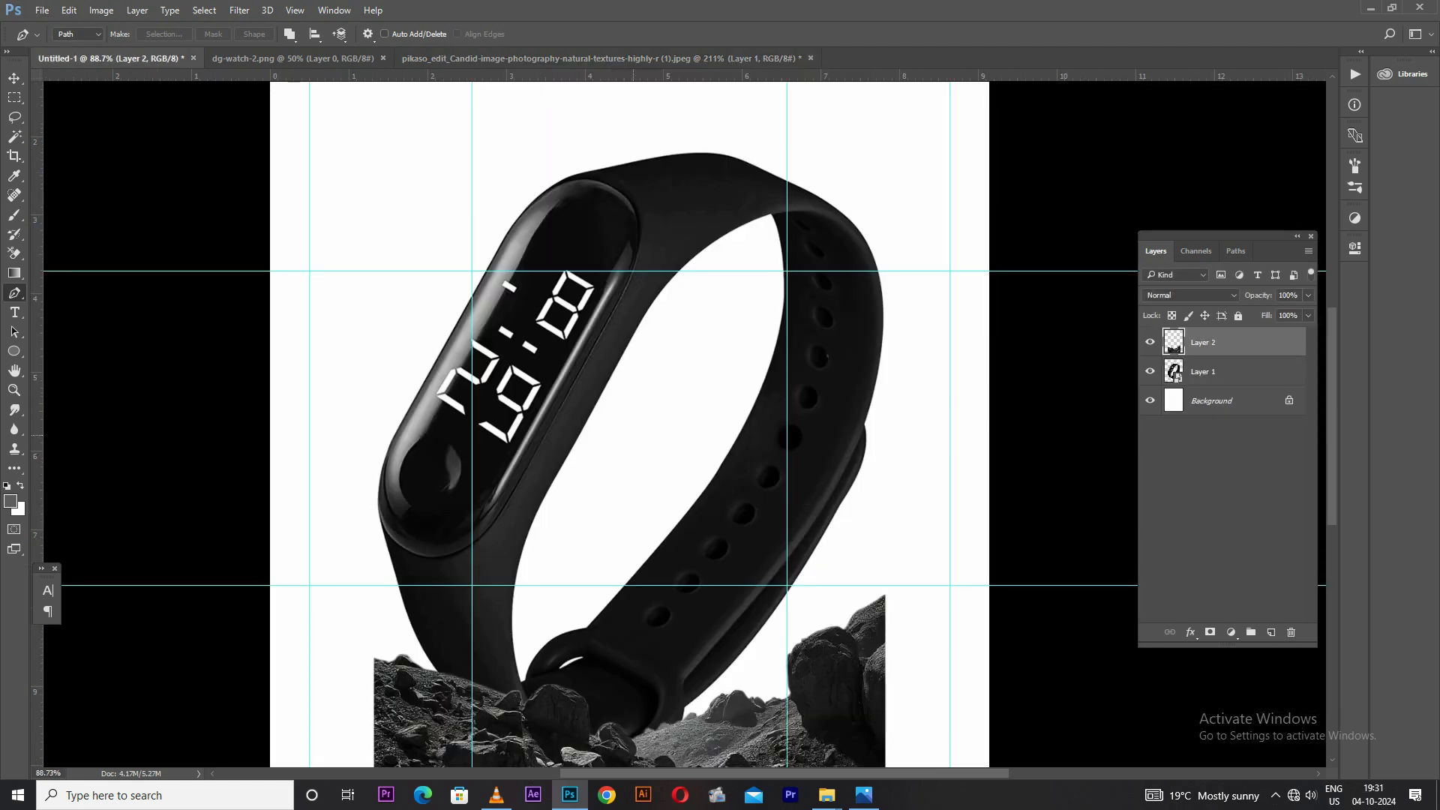
pyautogui.scroll(-6, 633, 435)
pyautogui.hotkey('alt', 'v')
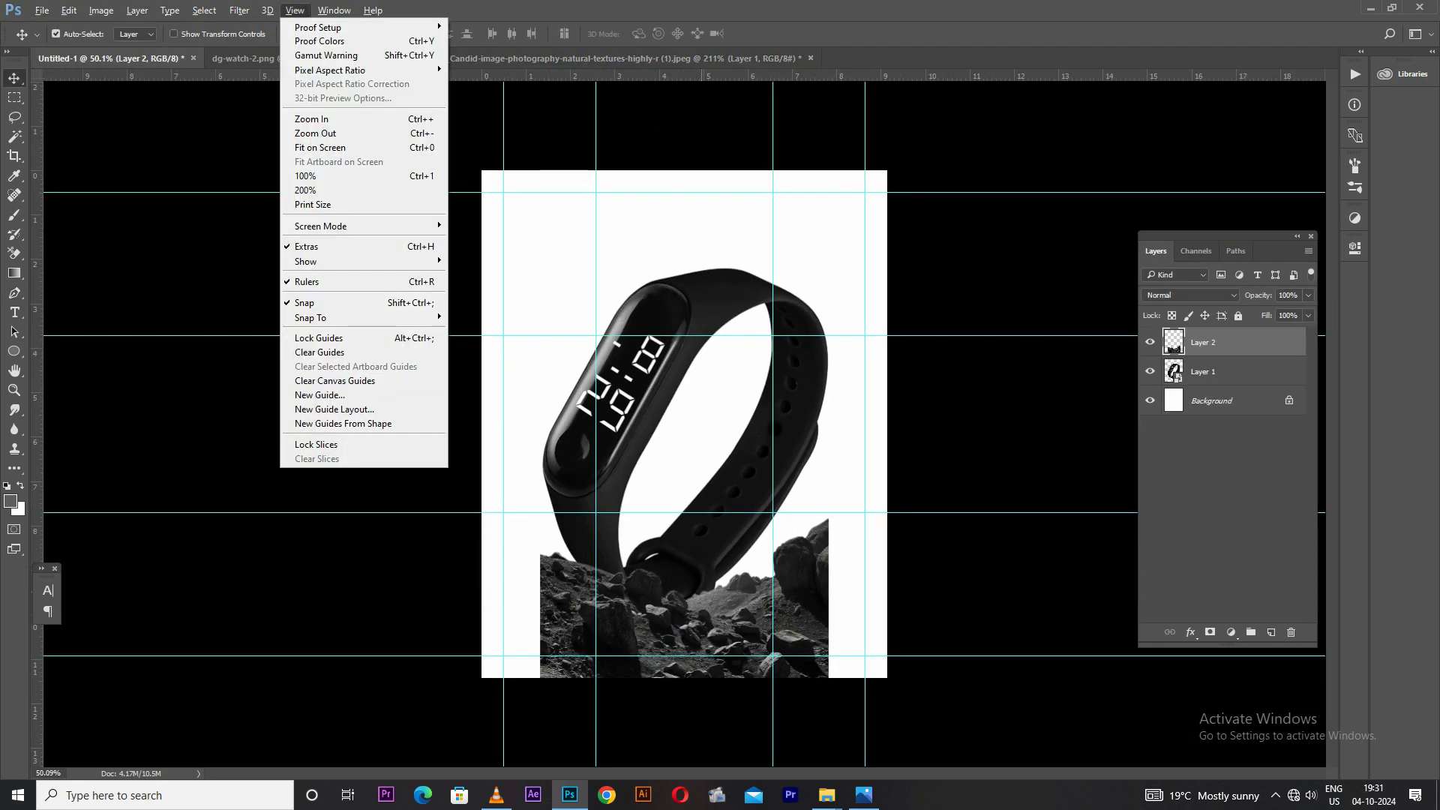
pyautogui.press('Escape')
# Convert the rocks layer to a smart object and scale it up to span the canvas width
pyautogui.rightClick(1200, 342)
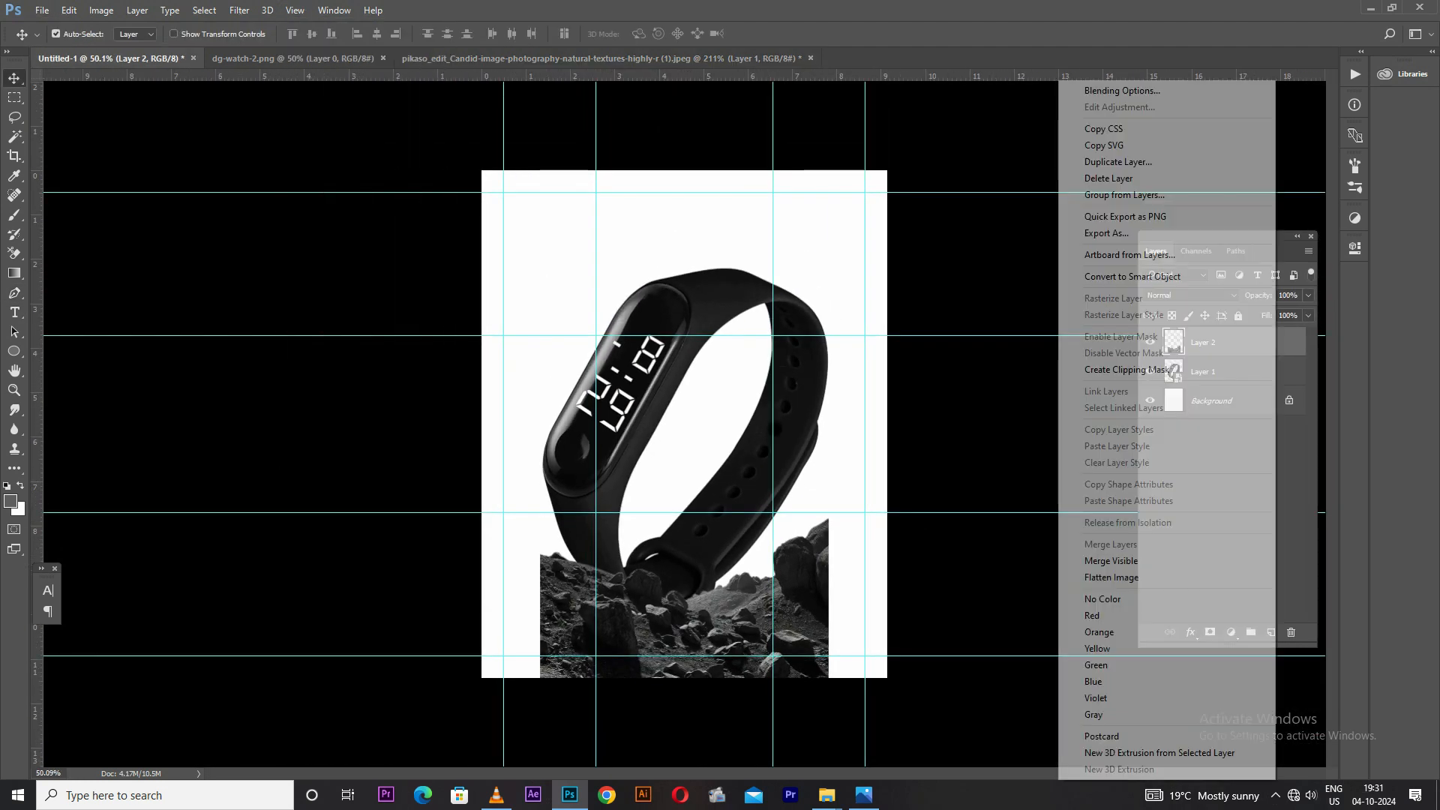
pyautogui.click(1170, 277)
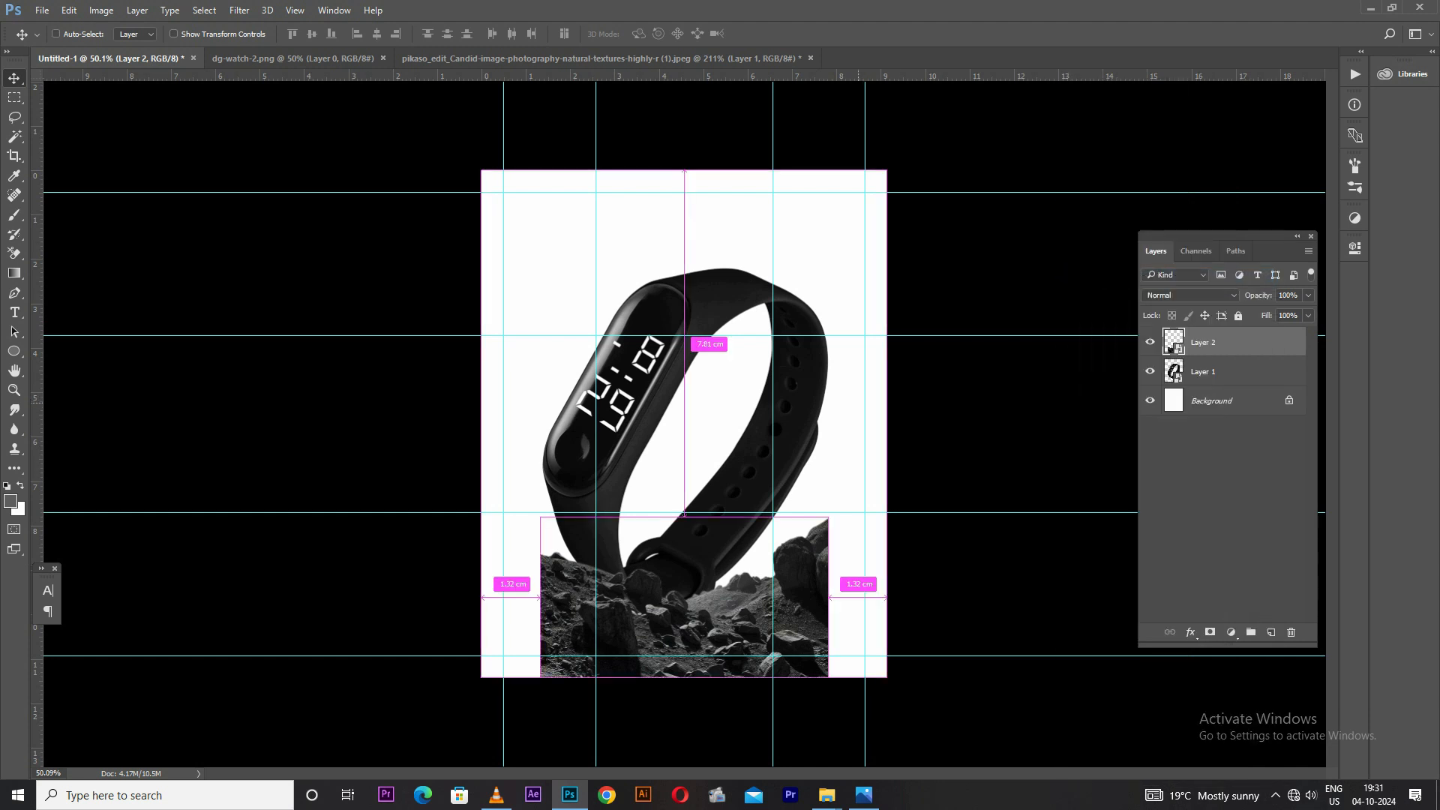
pyautogui.hotkey('ctrl', 't')
pyautogui.moveTo(828, 518); pyautogui.dragTo(916, 475)
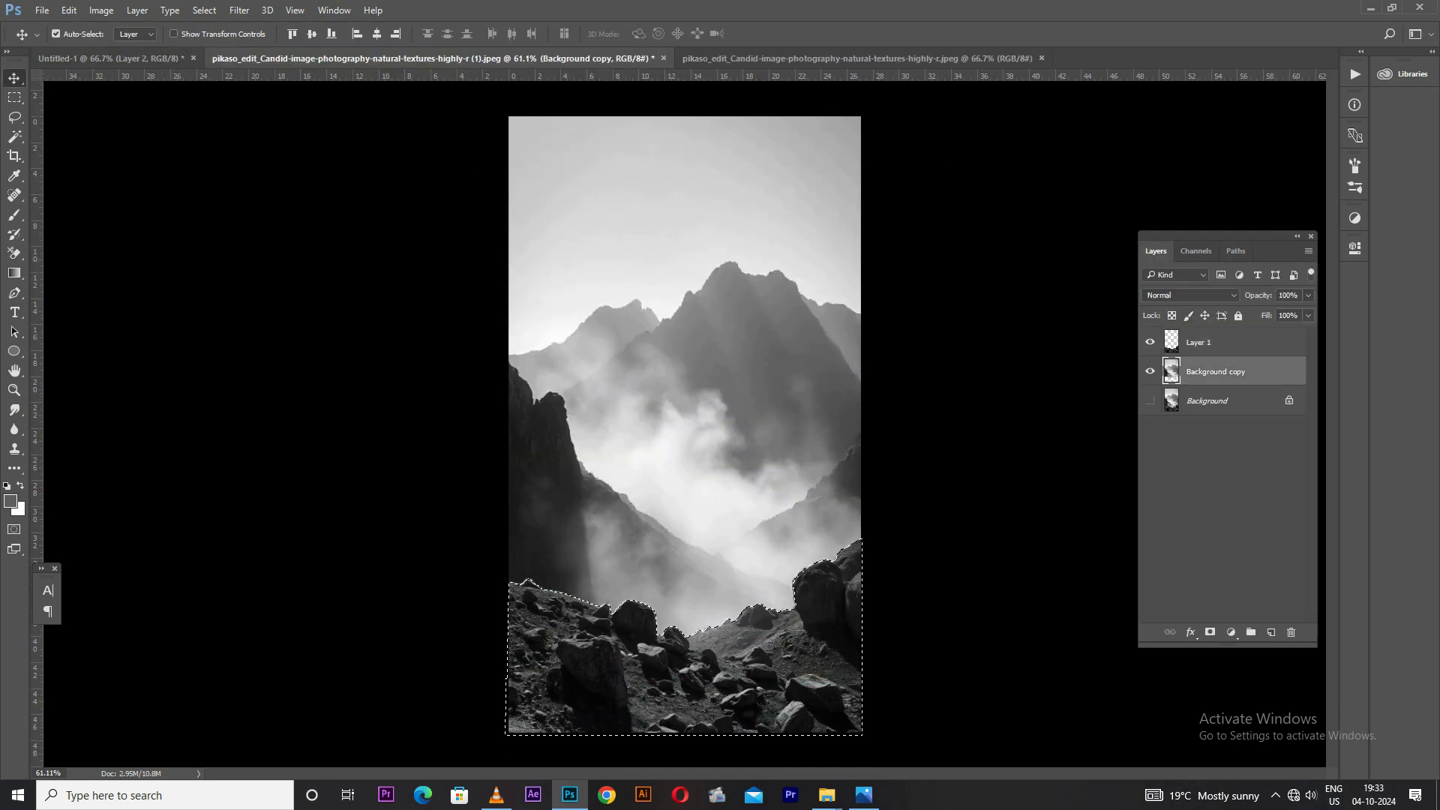
# Hide the cut-out rocks layer, delete the selected foreground from the Background copy layer and deselect
pyautogui.click(1150, 342)
pyautogui.press('Delete')
pyautogui.hotkey('ctrl', 'd')
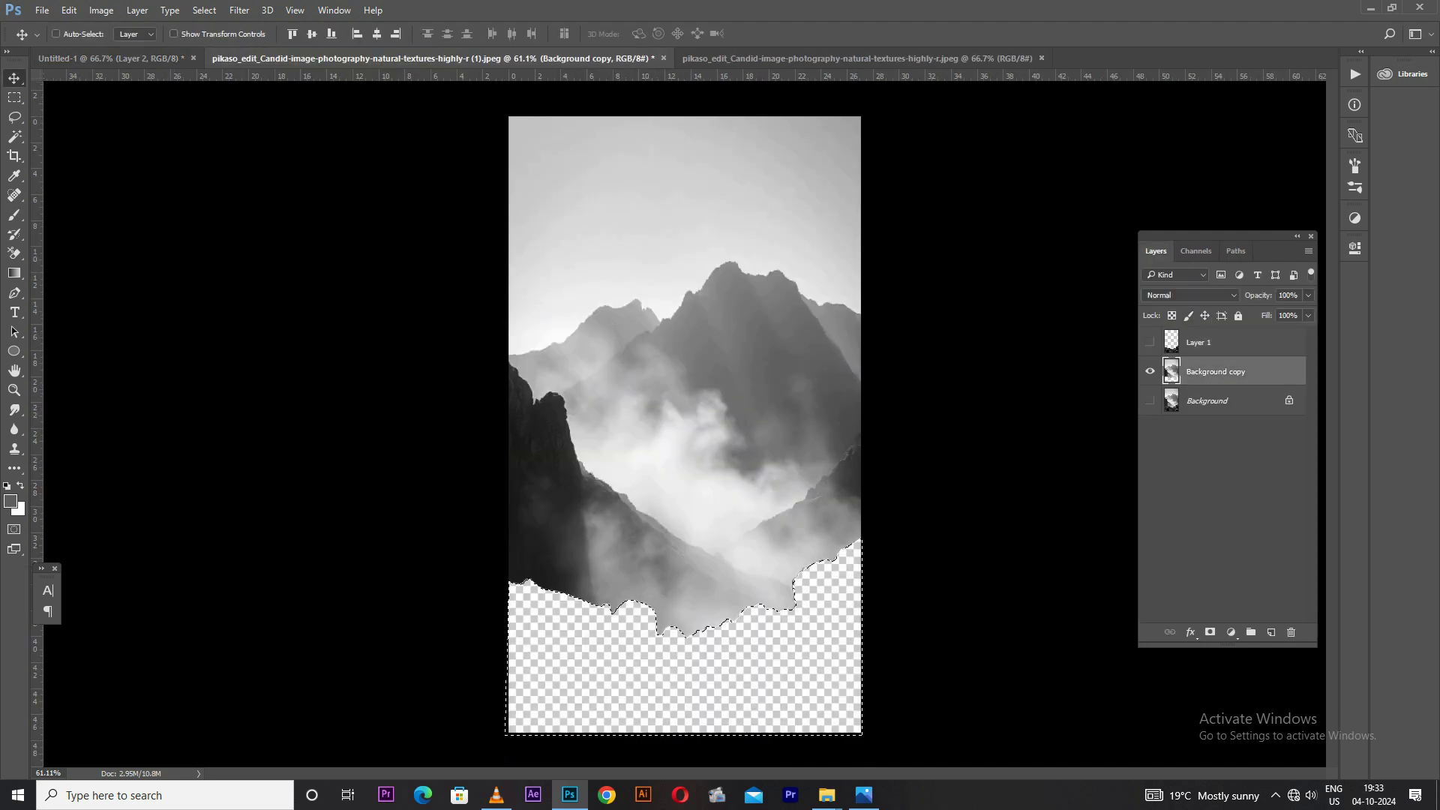
# Bring the Background copy mountains into the Untitled-1 document and centre them vertically and horizontally on the canvas
pyautogui.moveTo(675, 375); pyautogui.dragTo(684, 321)
pyautogui.scroll(-4, 664, 300)
pyautogui.hotkey('ctrl', 'a')
pyautogui.click(312, 33)
pyautogui.click(376, 33)
pyautogui.hotkey('ctrl', 'd')
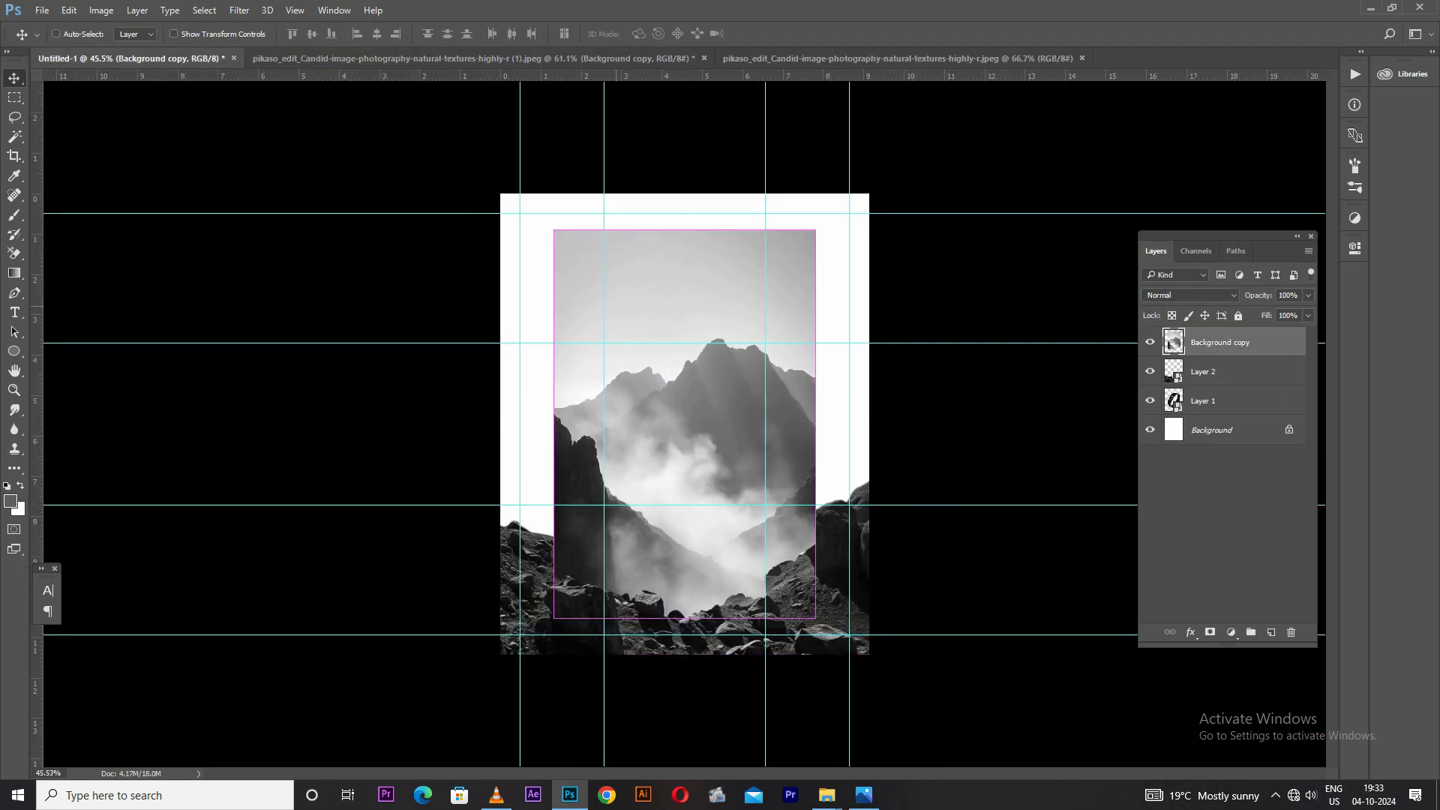
# Scale the mountain backdrop up to cover the canvas and move its layer below the watch and rocks
pyautogui.hotkey('ctrl', 't')
pyautogui.moveTo(816, 228); pyautogui.dragTo(880, 135)
pyautogui.press('Return')
pyautogui.hotkey('ctrl', '[')
pyautogui.hotkey('ctrl', '[')
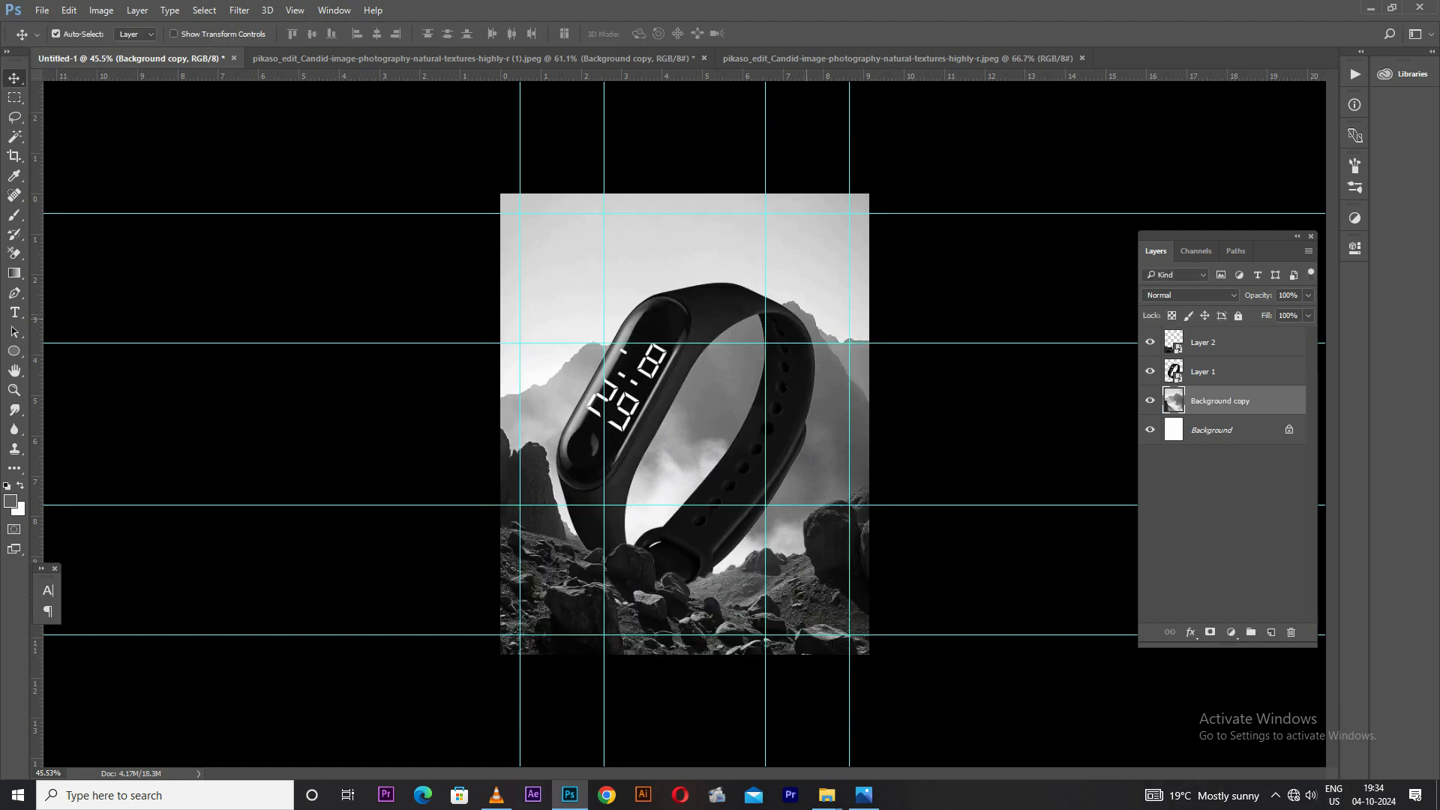
# Reposition and adjust the mountain backdrop behind the watch with a free transform
pyautogui.moveTo(863, 232); pyautogui.dragTo(813, 247)
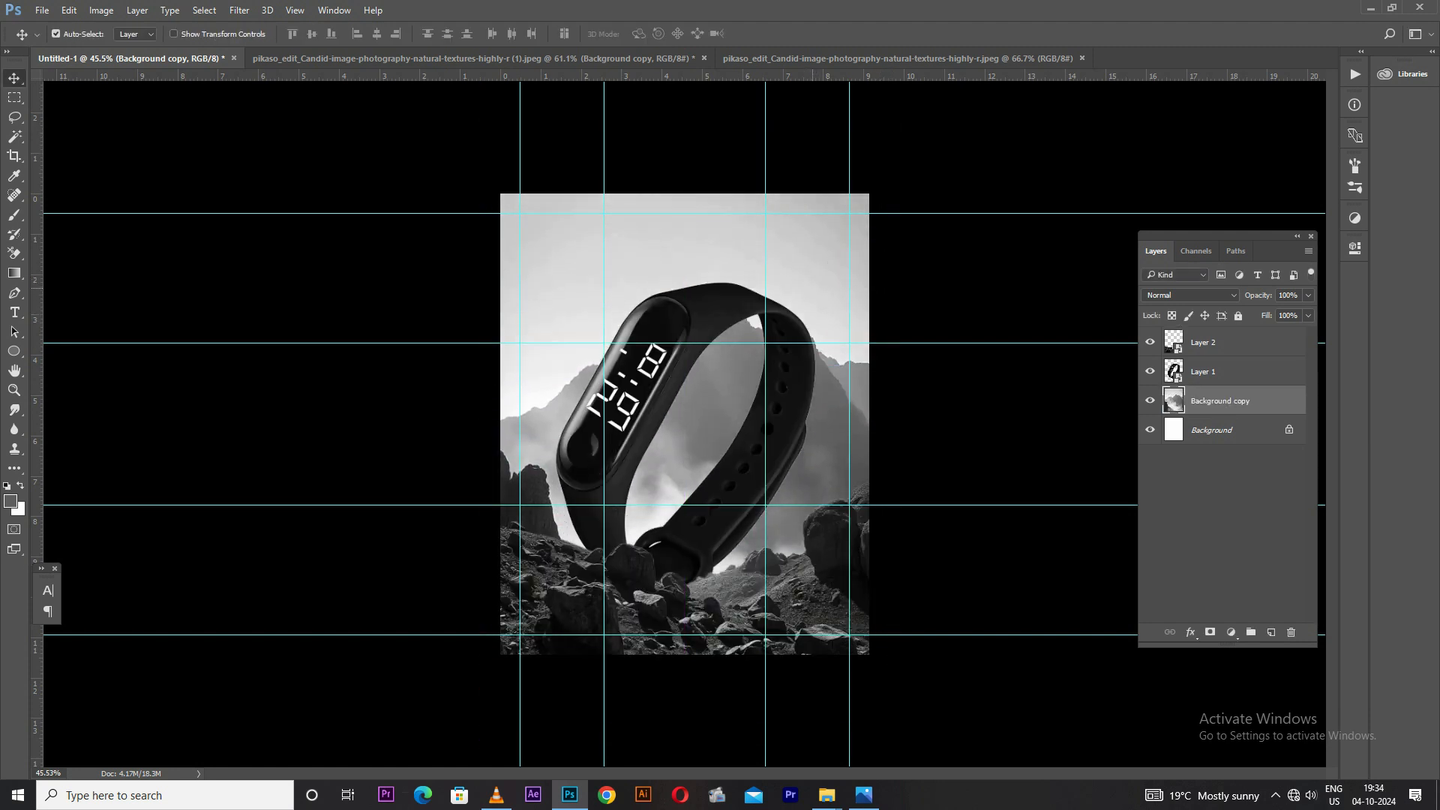
pyautogui.hotkey('ctrl', 't')
pyautogui.moveTo(829, 382); pyautogui.dragTo(834, 414)
pyautogui.press('Return')
# Rotate the watch counterclockwise to -24.75° so its display stands nearly upright
pyautogui.scroll(1, 795, 420)
pyautogui.click(802, 416)
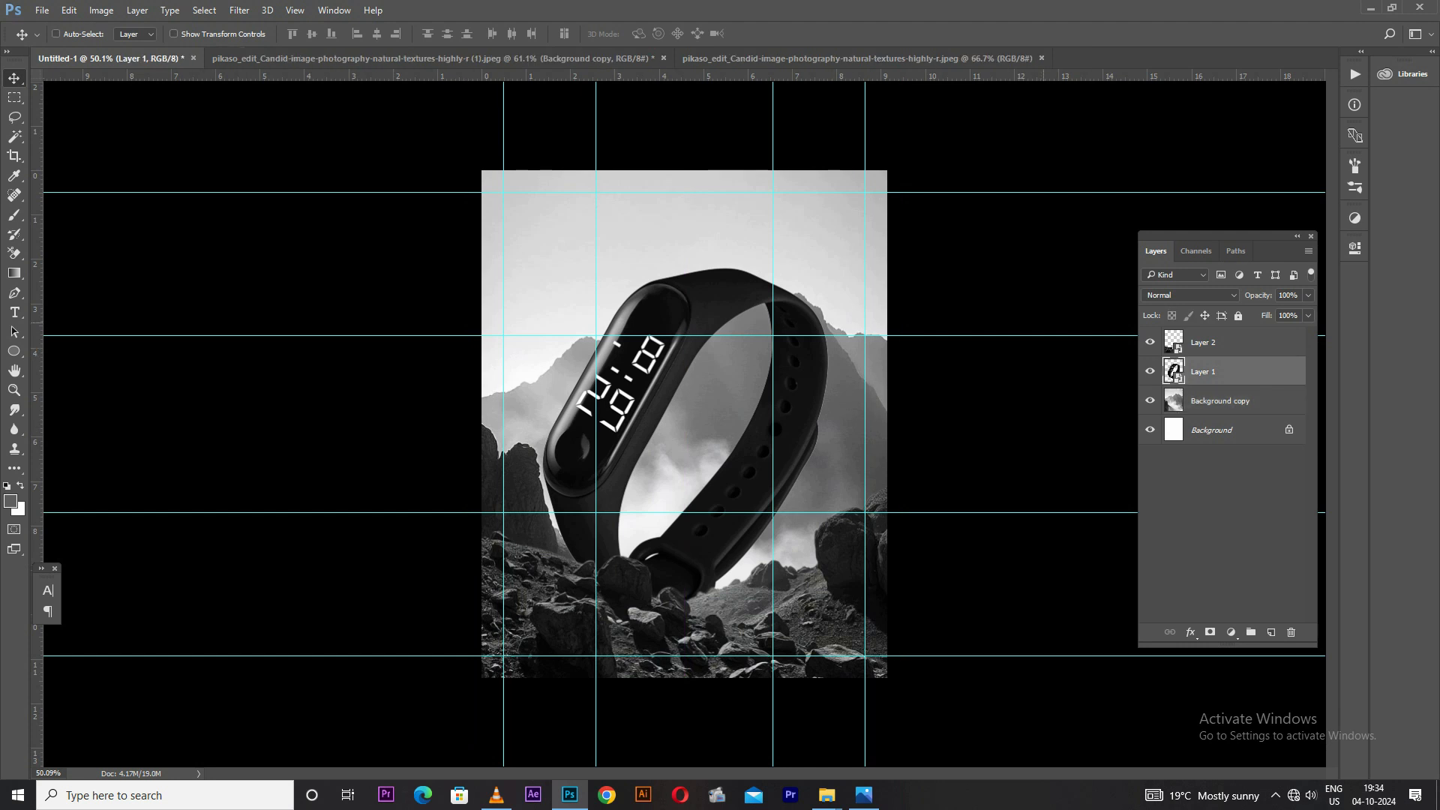
pyautogui.hotkey('ctrl', 't')
pyautogui.moveTo(832, 244); pyautogui.dragTo(761, 191)
pyautogui.press('Return')
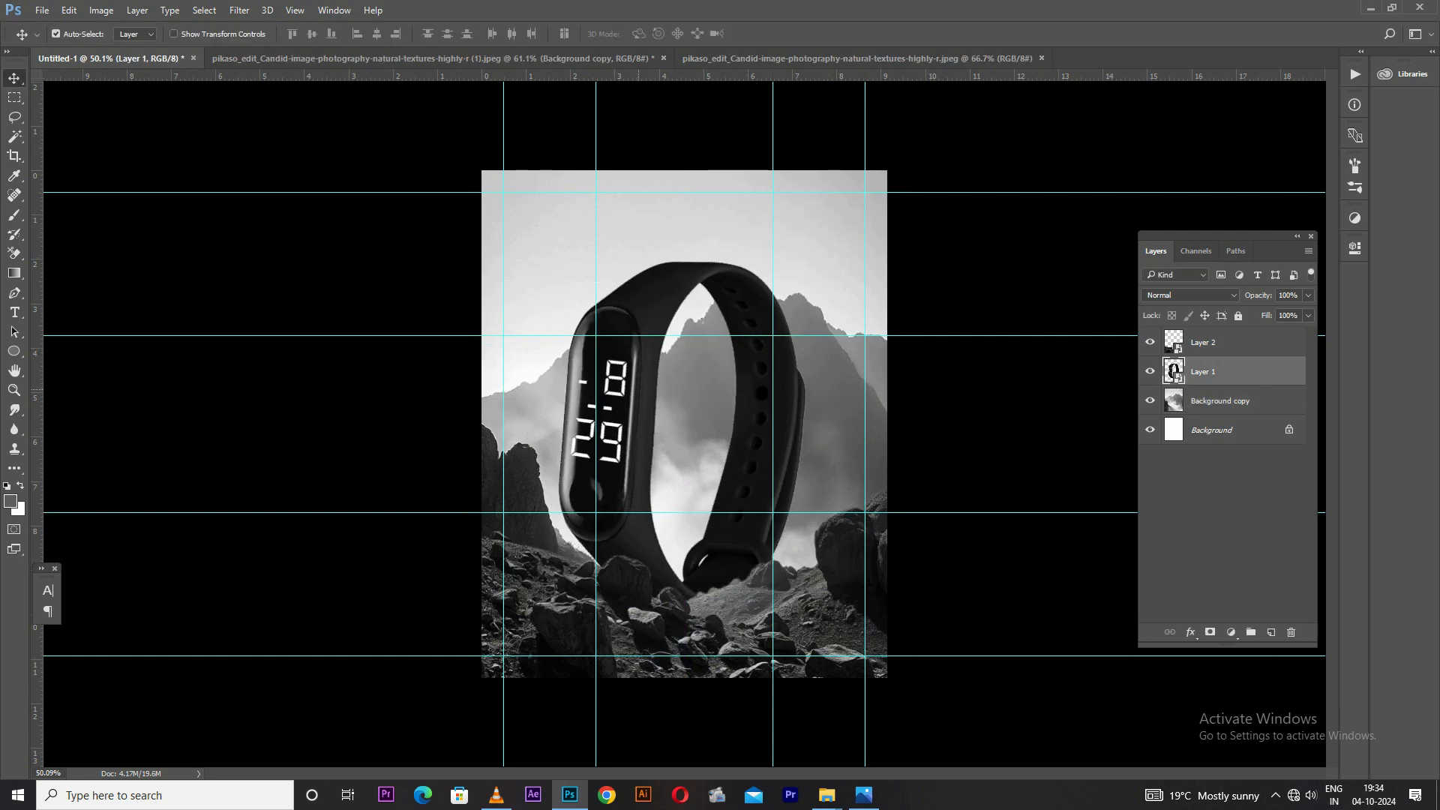
# Scale the watch up to about 80% and shift it slightly down and to the right on the poster
pyautogui.hotkey('ctrl', 't')
pyautogui.moveTo(888, 538); pyautogui.dragTo(934, 561)
pyautogui.moveTo(743, 430); pyautogui.dragTo(754, 436)
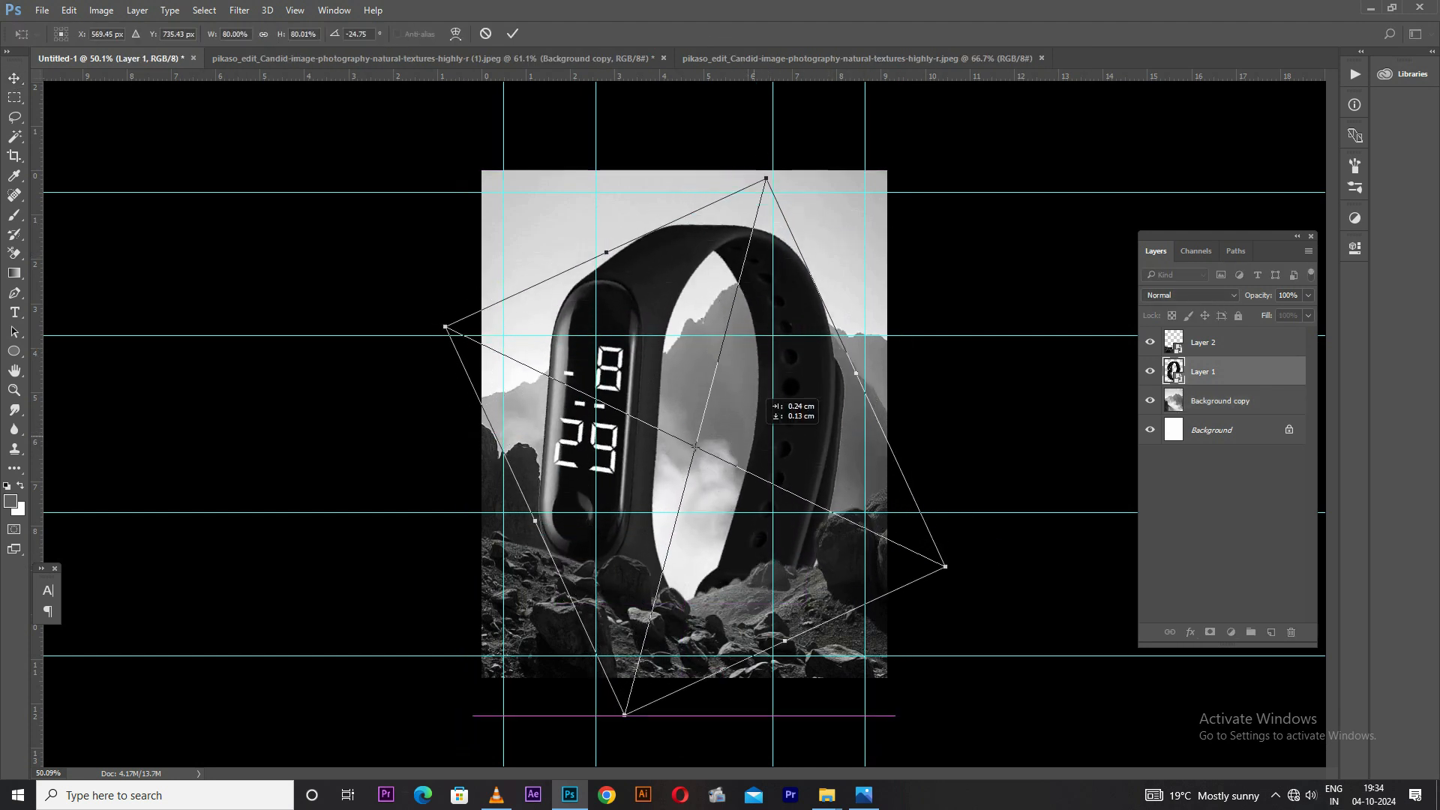
pyautogui.press('Return')
# Move the Background copy mountains up so their peaks rise behind the top of the strap
pyautogui.rightClick(828, 263)
pyautogui.click(874, 273)
pyautogui.moveTo(839, 346); pyautogui.dragTo(834, 274)
pyautogui.scroll(4, 729, 450)
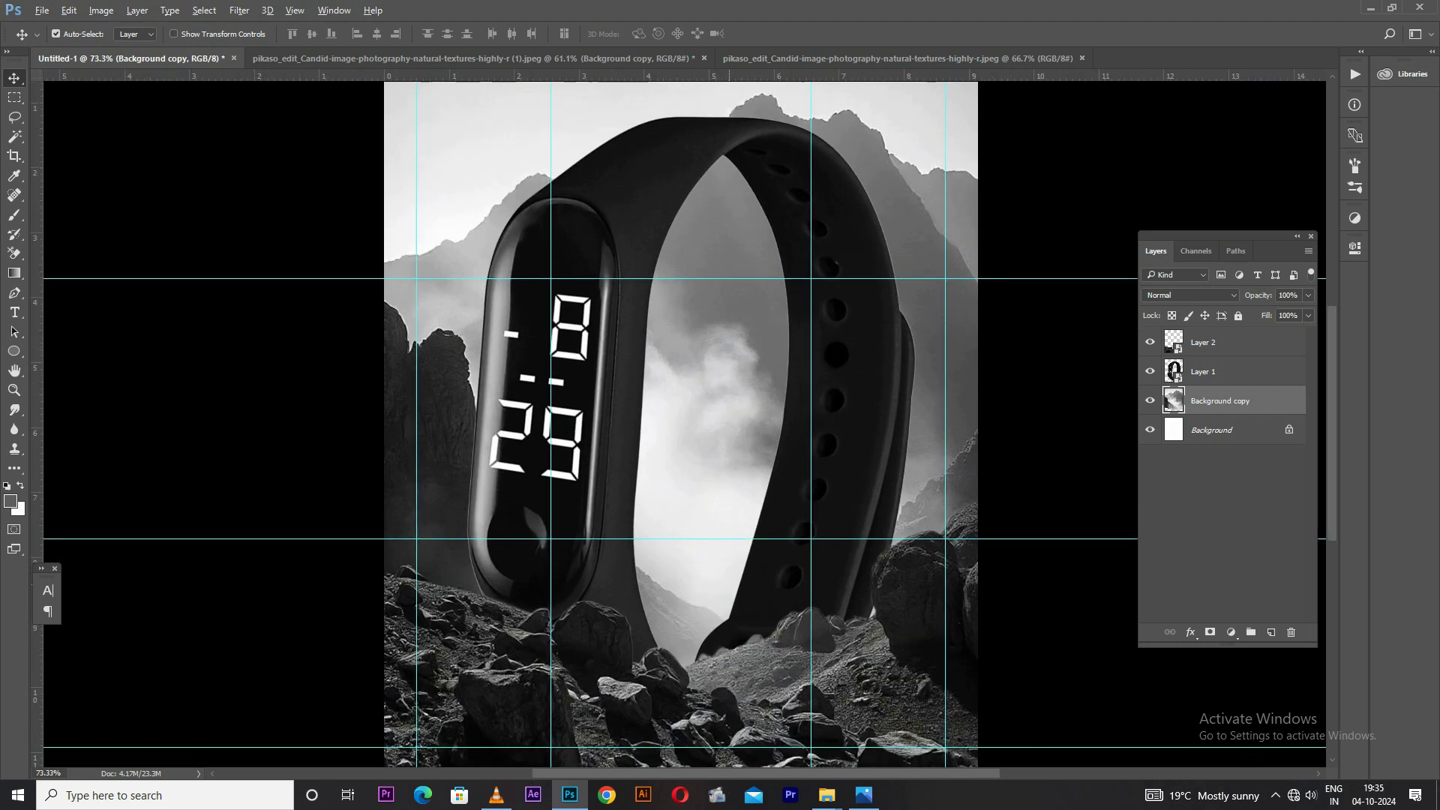
pyautogui.scroll(-2, 720, 496)
pyautogui.hotkey('ctrl', 't')
pyautogui.press('Return')
# Fine-tune the watch's size and position among the rocks with a free transform
pyautogui.click(822, 480)
pyautogui.hotkey('ctrl', 't')
pyautogui.moveTo(1046, 613); pyautogui.dragTo(1051, 599)
pyautogui.moveTo(874, 592)
pyautogui.mouseDown()
pyautogui.moveTo(861, 589)
pyautogui.moveTo(869, 599)
pyautogui.mouseUp()
pyautogui.press('Return')
# Add a layer mask to the foreground rocks on Layer 2
pyautogui.scroll(15, 740, 641)
pyautogui.rightClick(716, 610)
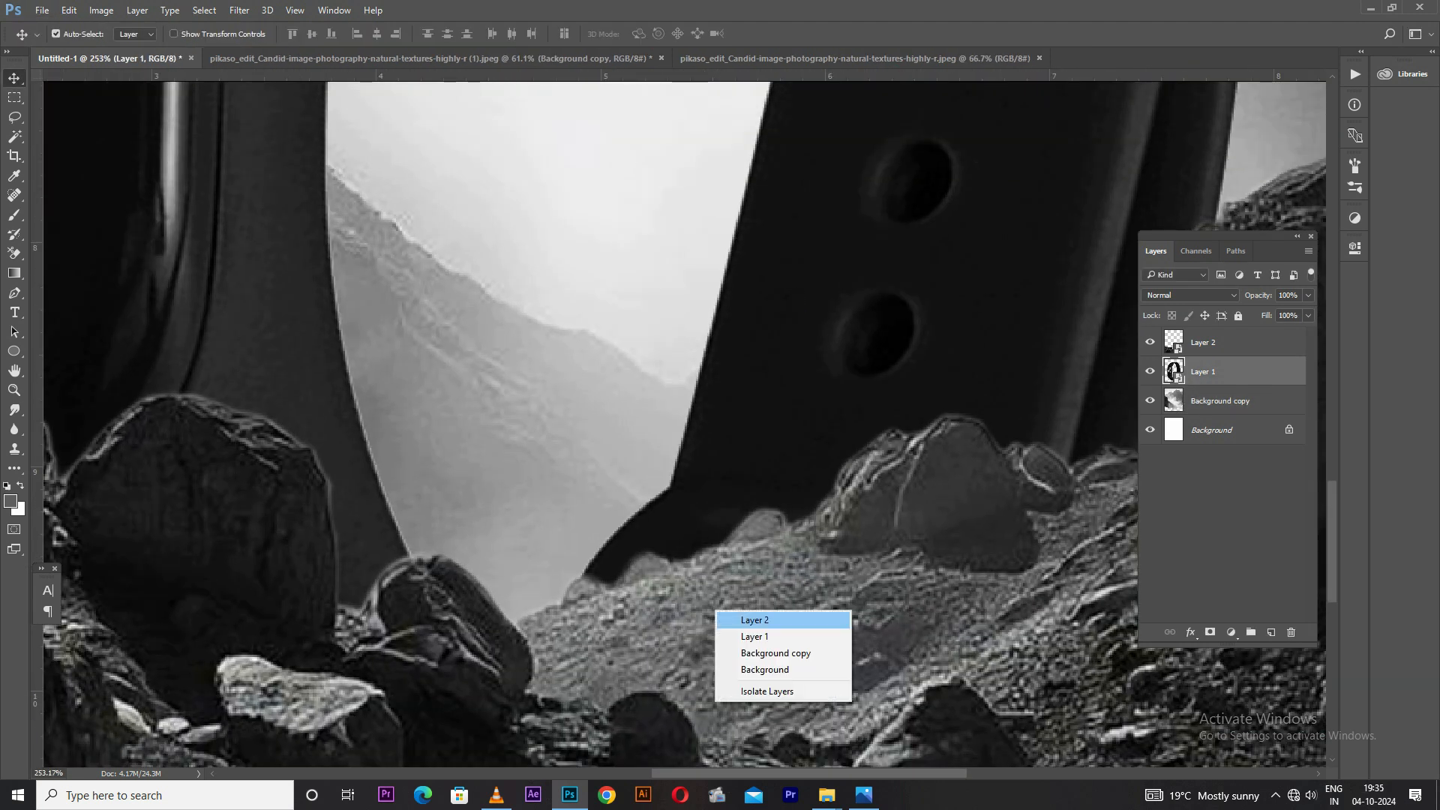
pyautogui.click(755, 621)
pyautogui.click(1210, 632)
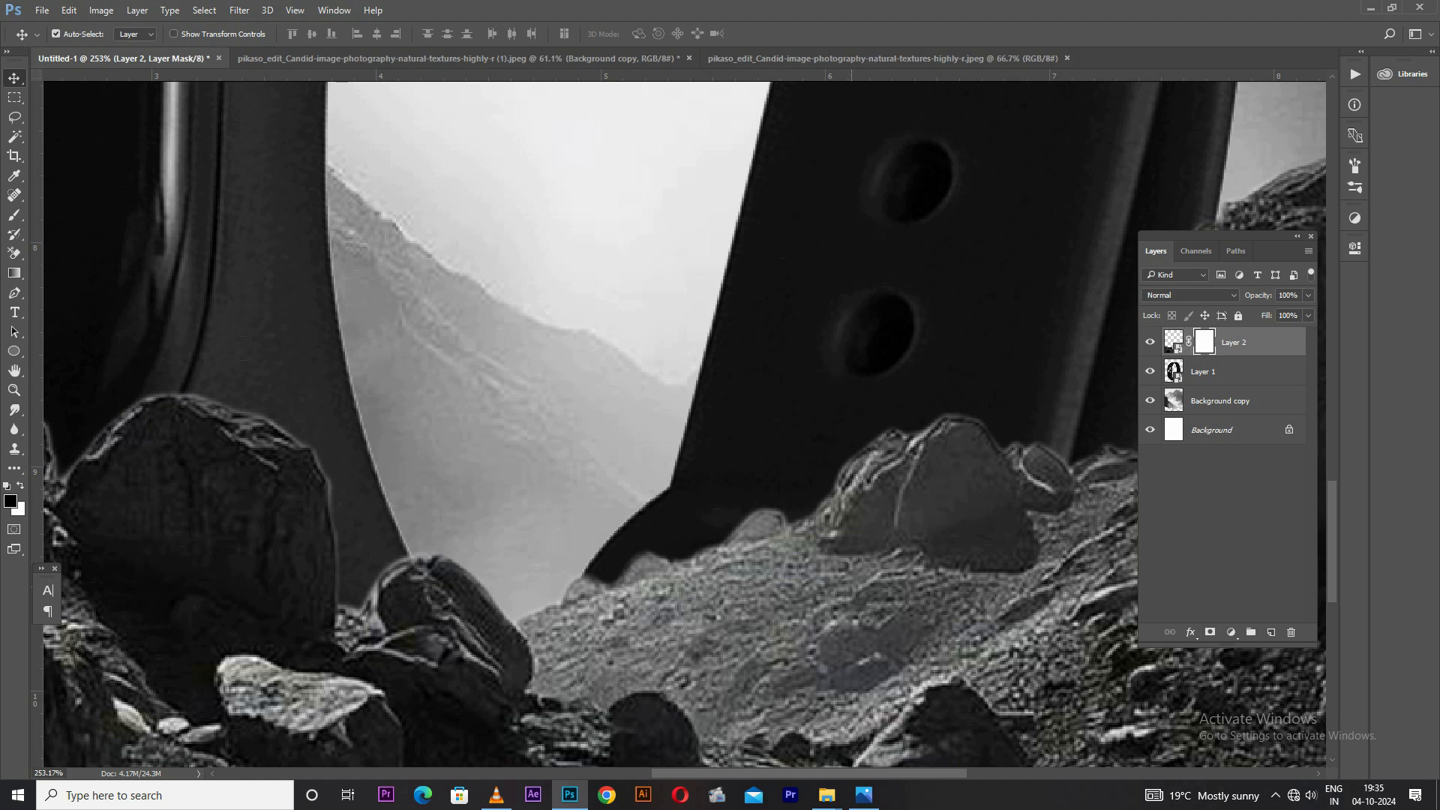
# Mask out the small leftover rock at the left end of the gravel slope with a 20 px black brush
pyautogui.scroll(2, 747, 576)
pyautogui.press('b')
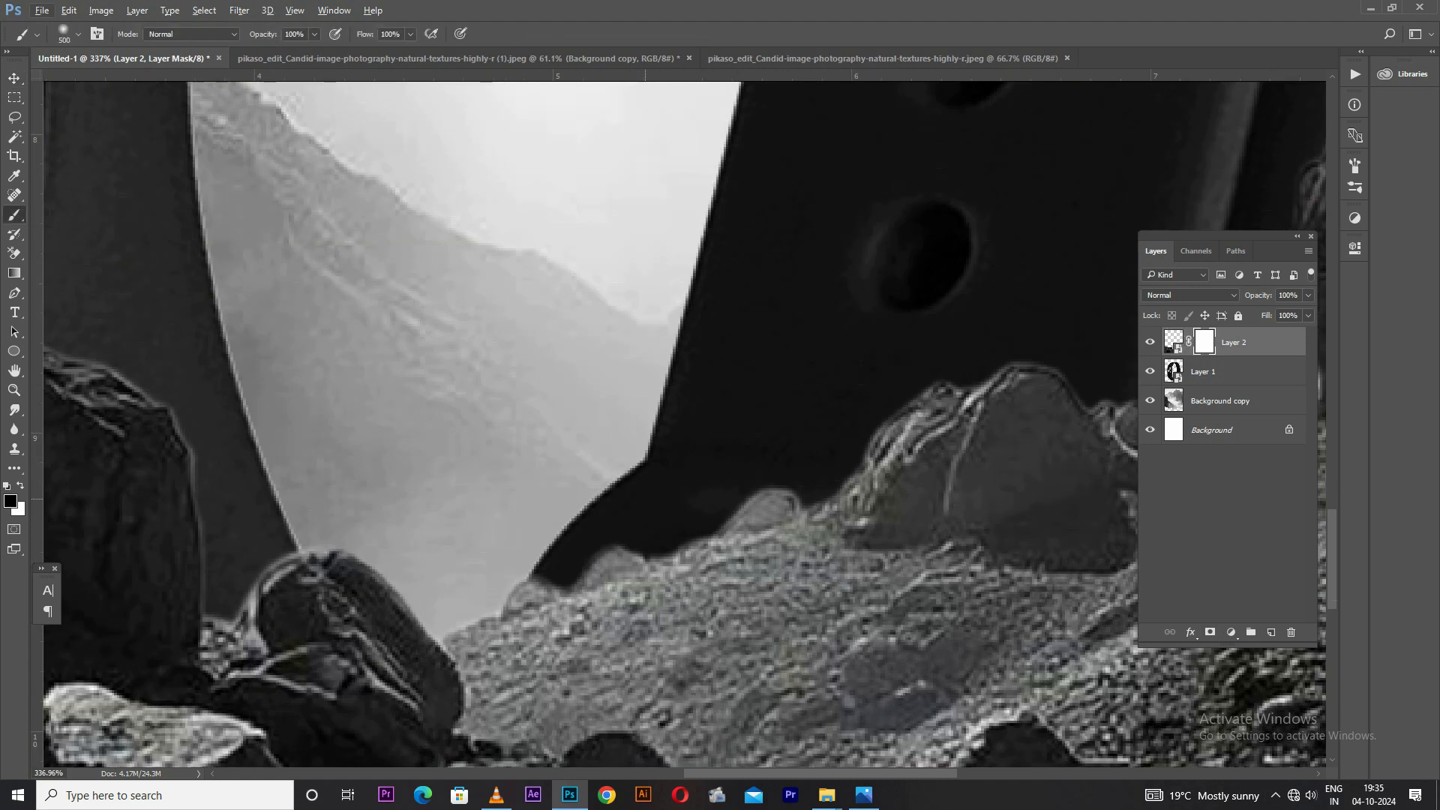
pyautogui.press('[')
pyautogui.press('[')
pyautogui.press('[')
pyautogui.press('[')
pyautogui.press('[')
pyautogui.press('[')
pyautogui.press('[')
pyautogui.press('[')
pyautogui.press('[')
pyautogui.press('[')
pyautogui.press('[')
pyautogui.press('[')
pyautogui.press('[')
pyautogui.press('[')
pyautogui.press('[')
pyautogui.press('[')
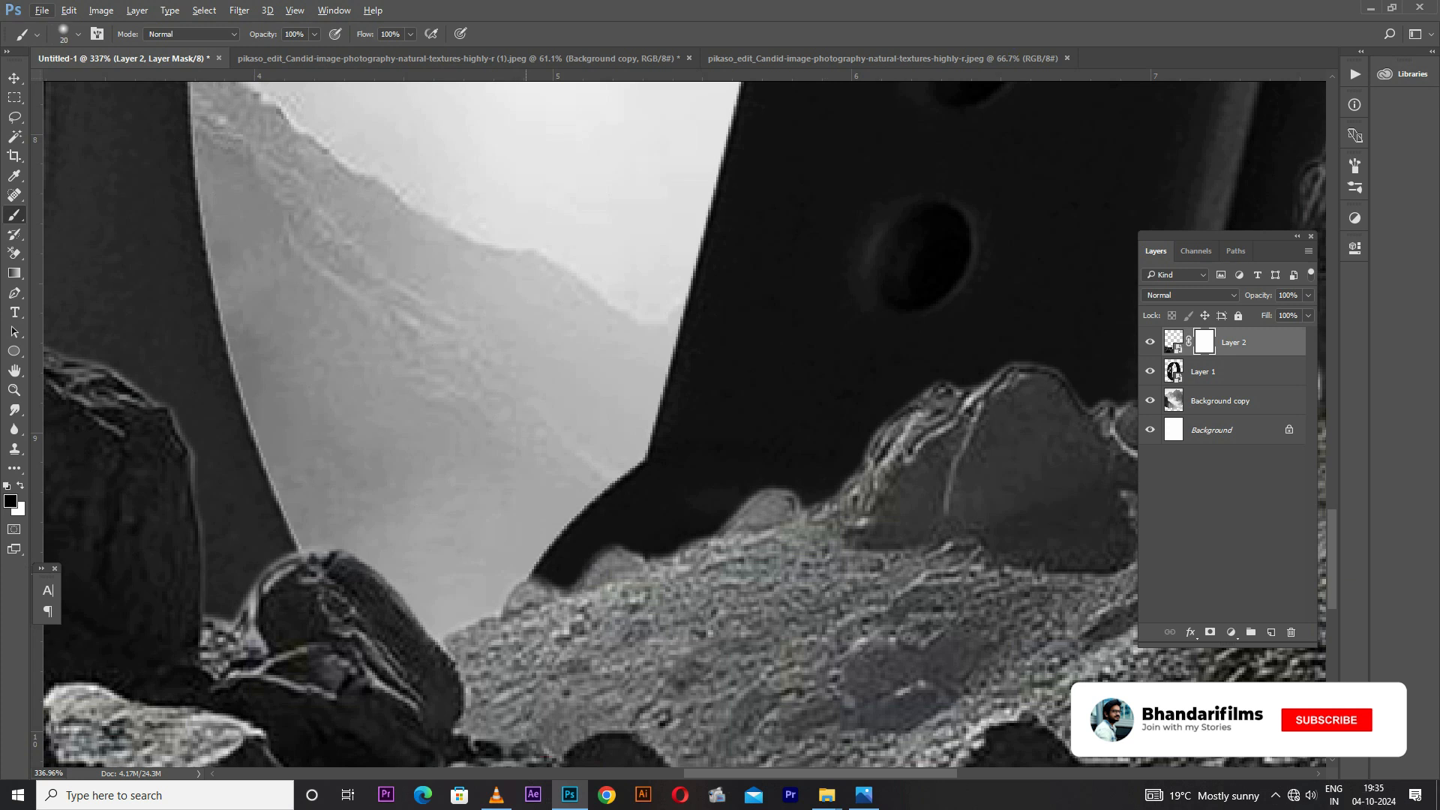
pyautogui.moveTo(526, 577); pyautogui.dragTo(510, 588)
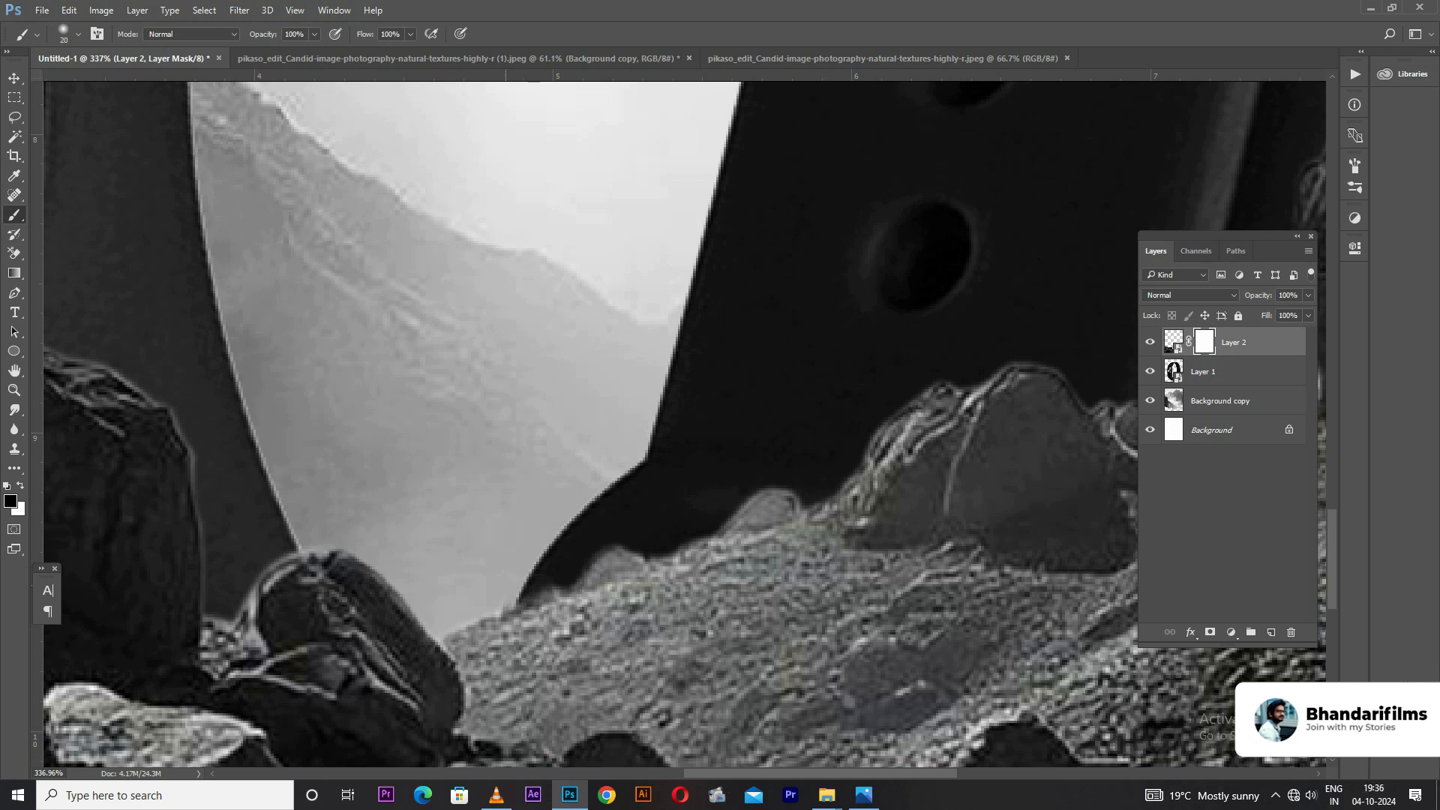
pyautogui.moveTo(508, 588)
pyautogui.mouseDown()
pyautogui.moveTo(609, 553)
pyautogui.moveTo(507, 590)
pyautogui.mouseUp()
# Clean up the slope's edge under the strap with fine black strokes on the Layer 2 mask
pyautogui.moveTo(739, 518)
pyautogui.mouseDown()
pyautogui.moveTo(784, 498)
pyautogui.moveTo(731, 525)
pyautogui.moveTo(795, 510)
pyautogui.moveTo(536, 593)
pyautogui.mouseUp()
pyautogui.hotkey('ctrl', 'z')
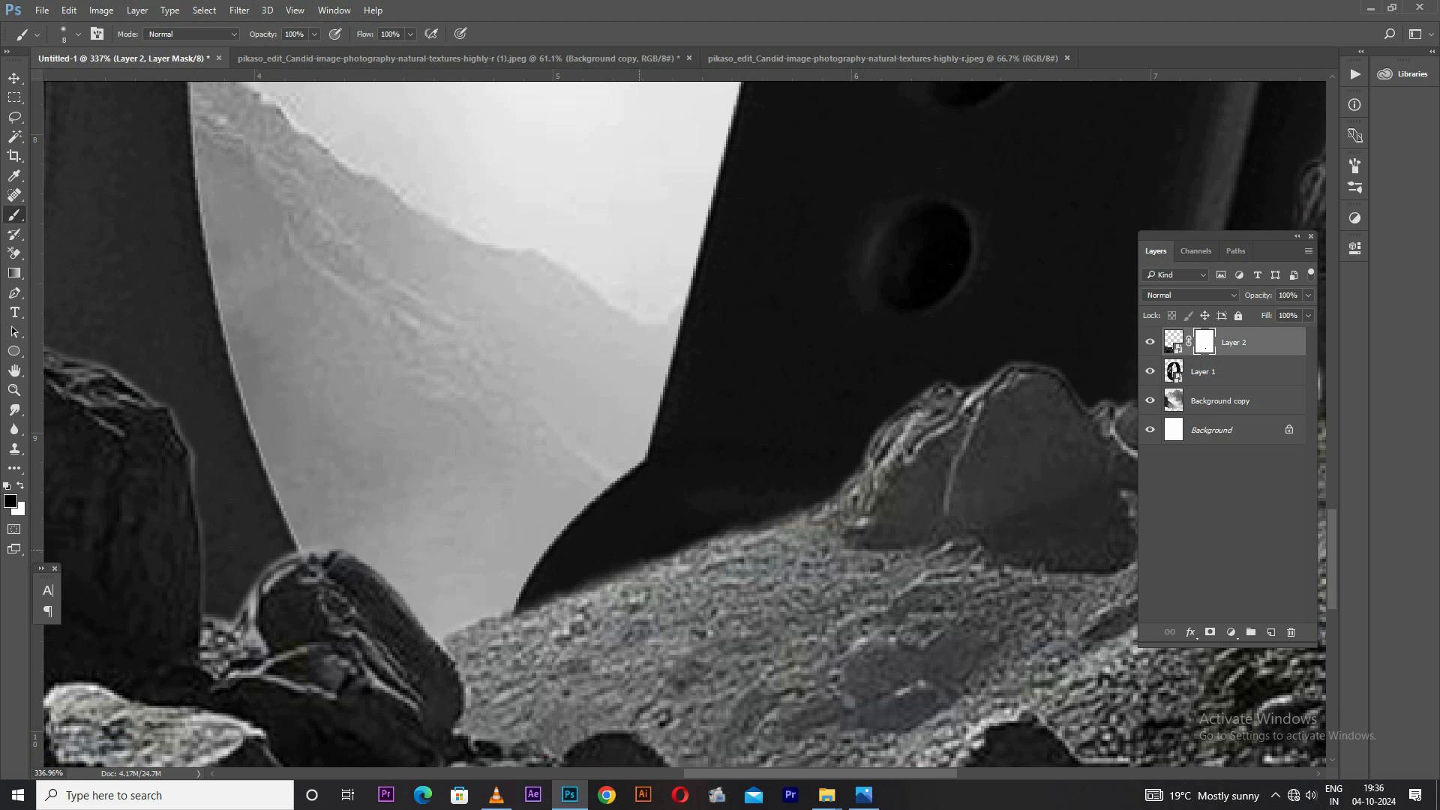
pyautogui.keyDown('shift'); pyautogui.click(480, 611); pyautogui.keyUp('shift')
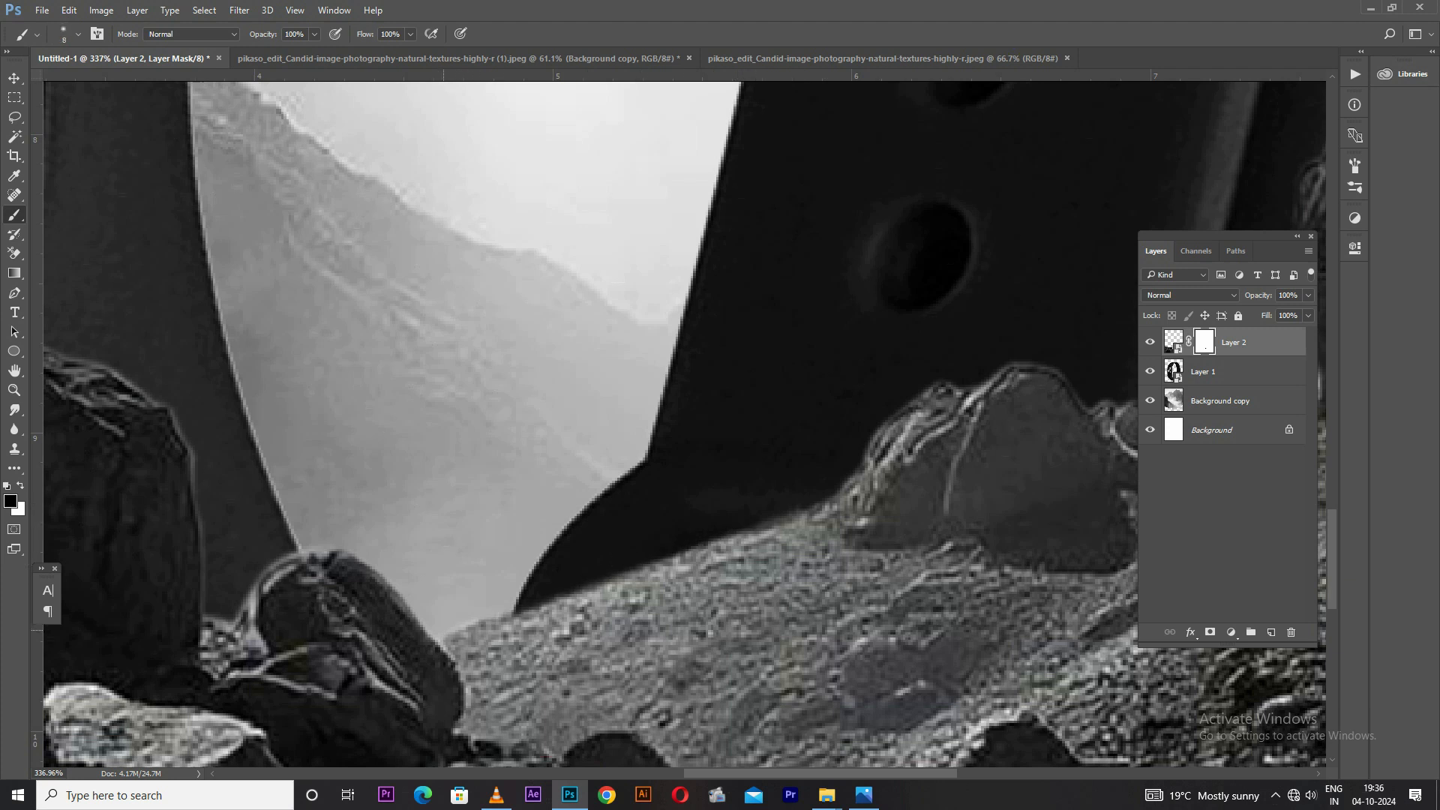
pyautogui.keyDown('shift'); pyautogui.click(444, 630); pyautogui.keyUp('shift')
pyautogui.scroll(-10, 452, 538)
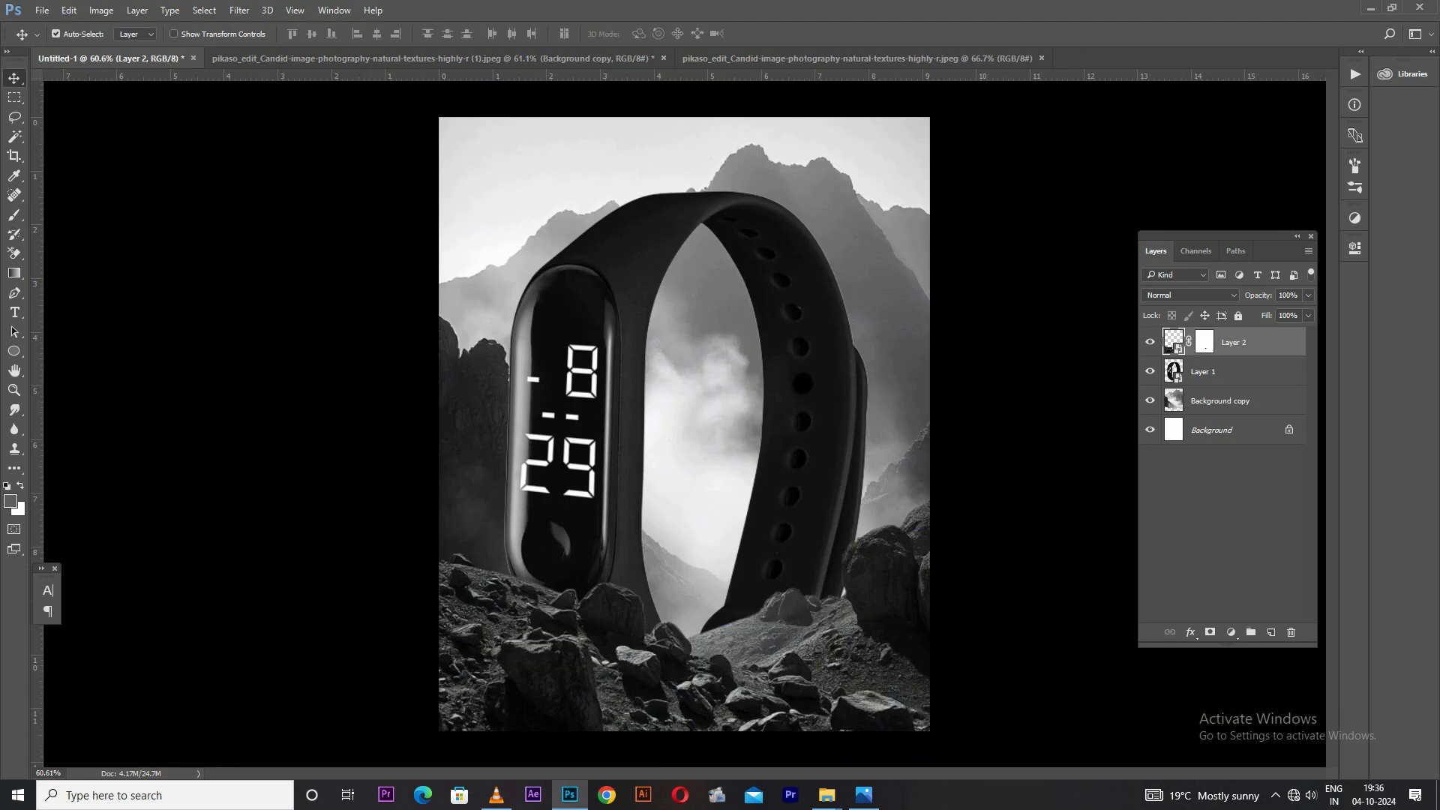
# Add a Brightness/Contrast adjustment layer above the rocks, raising the brightness and setting the contrast to -10
pyautogui.click(1231, 632)
pyautogui.click(1289, 369)
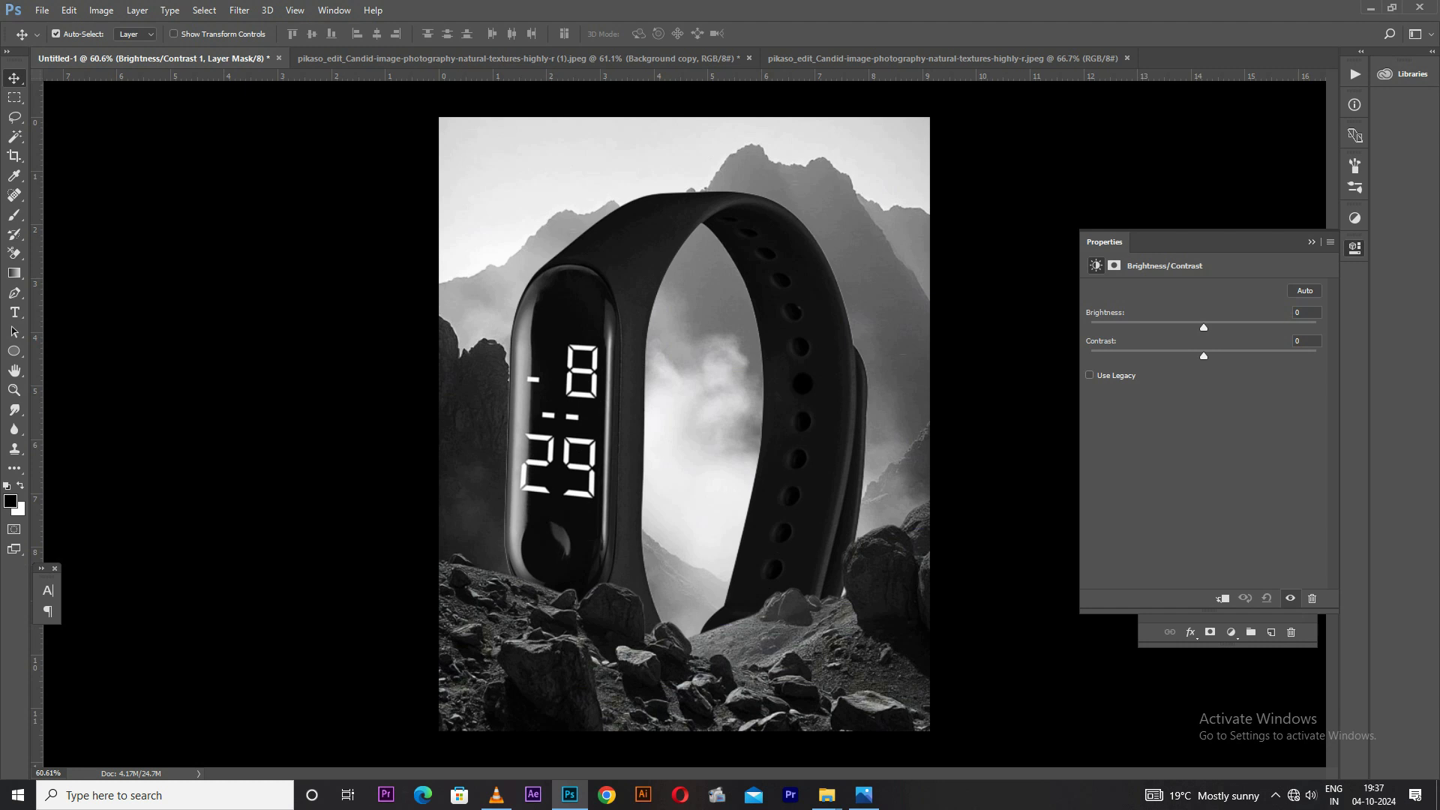
pyautogui.moveTo(1206, 327); pyautogui.dragTo(1212, 327)
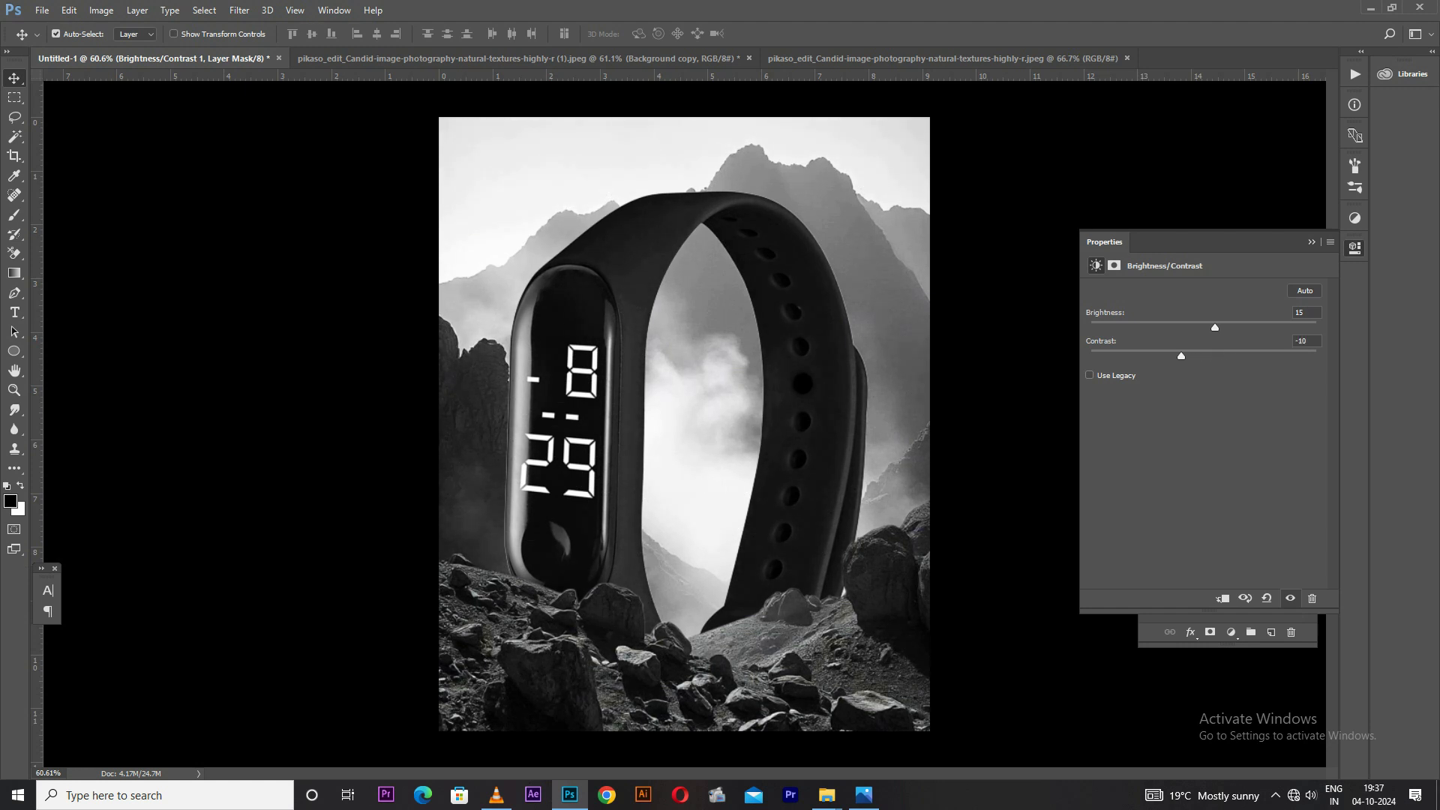
pyautogui.moveTo(1219, 327); pyautogui.dragTo(1234, 327)
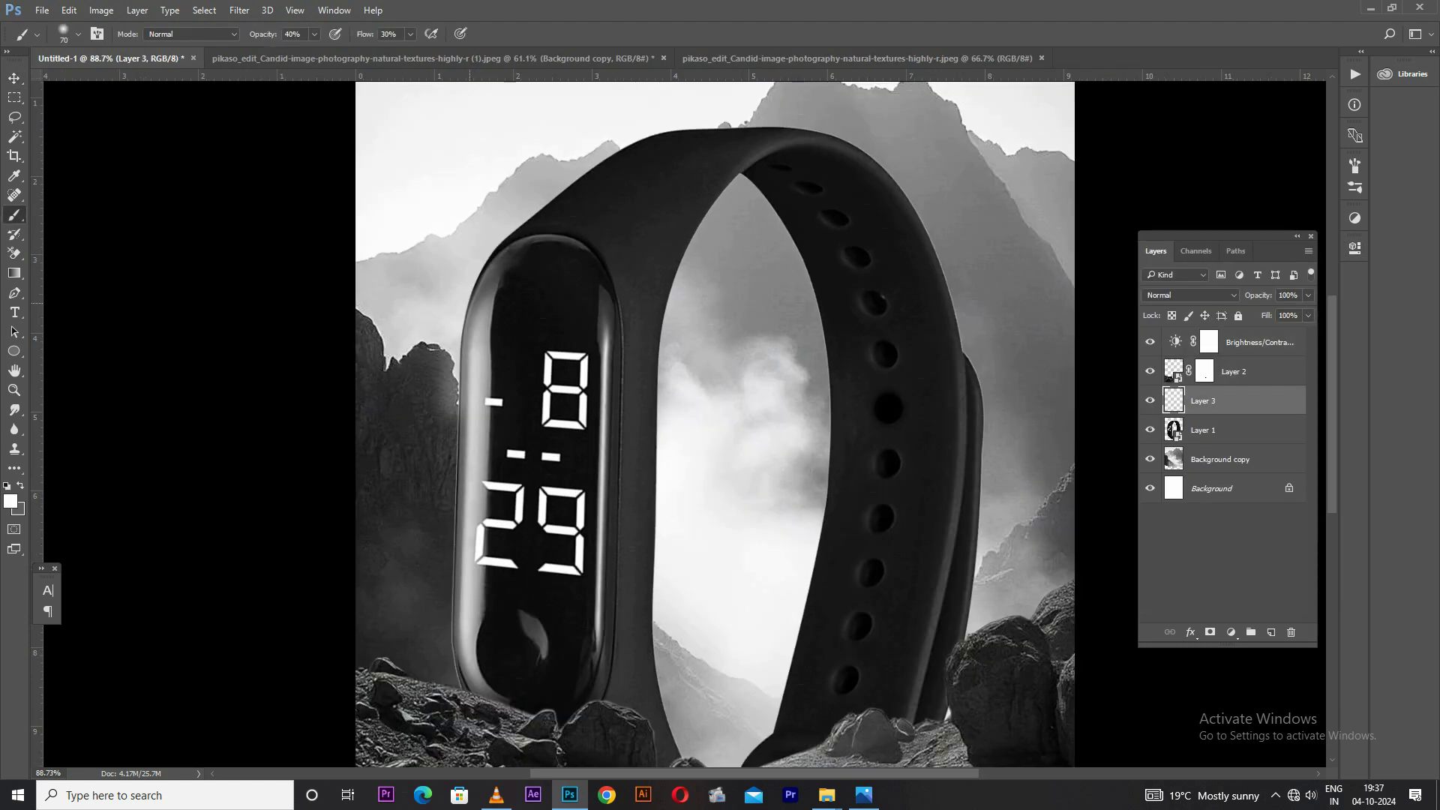
# Paint a soft white highlight down the watch's left edge on Layer 3 at 40% brush opacity and clip it to the watch
pyautogui.keyDown('shift'); pyautogui.click(449, 654); pyautogui.keyUp('shift')
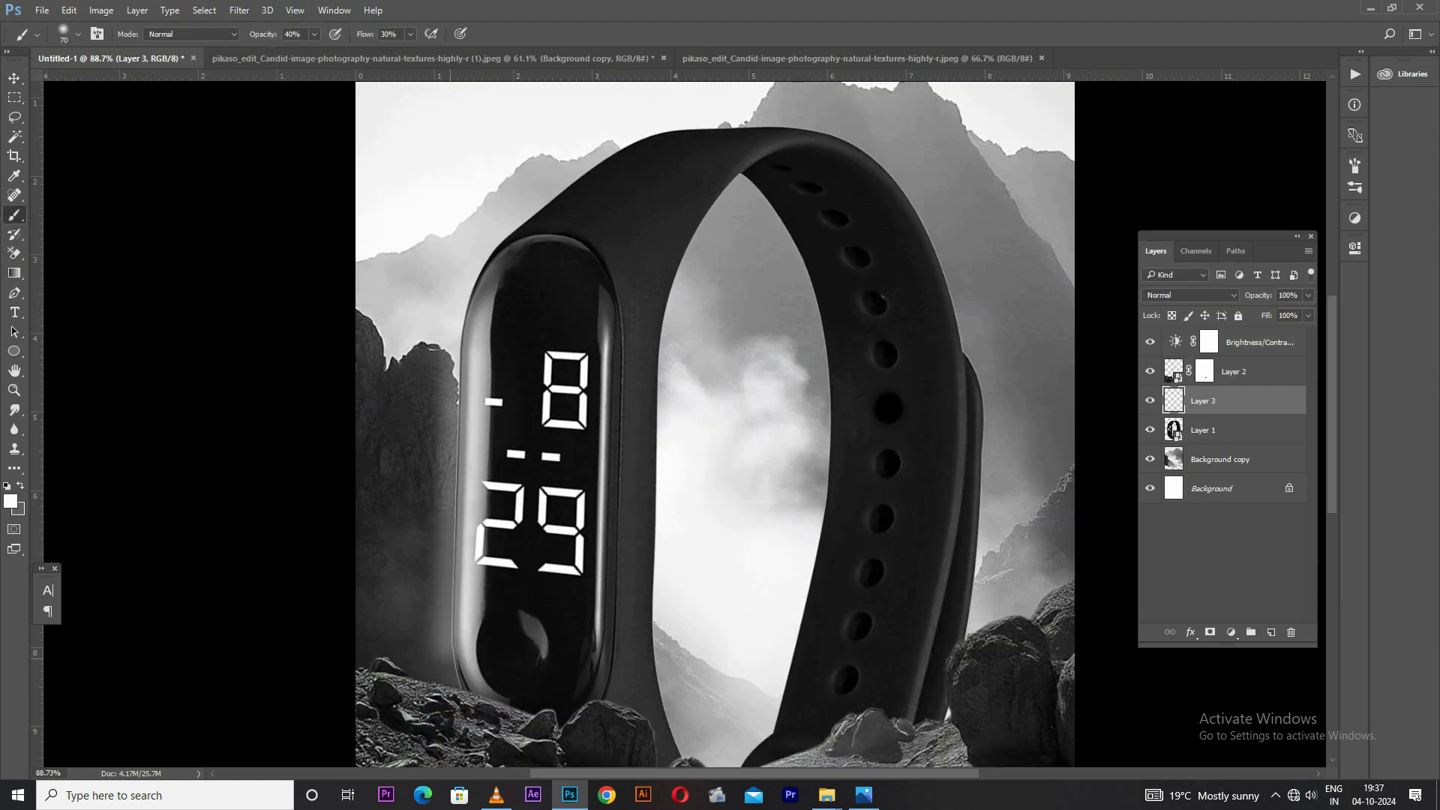
pyautogui.click(454, 668)
pyautogui.moveTo(453, 319); pyautogui.dragTo(452, 684)
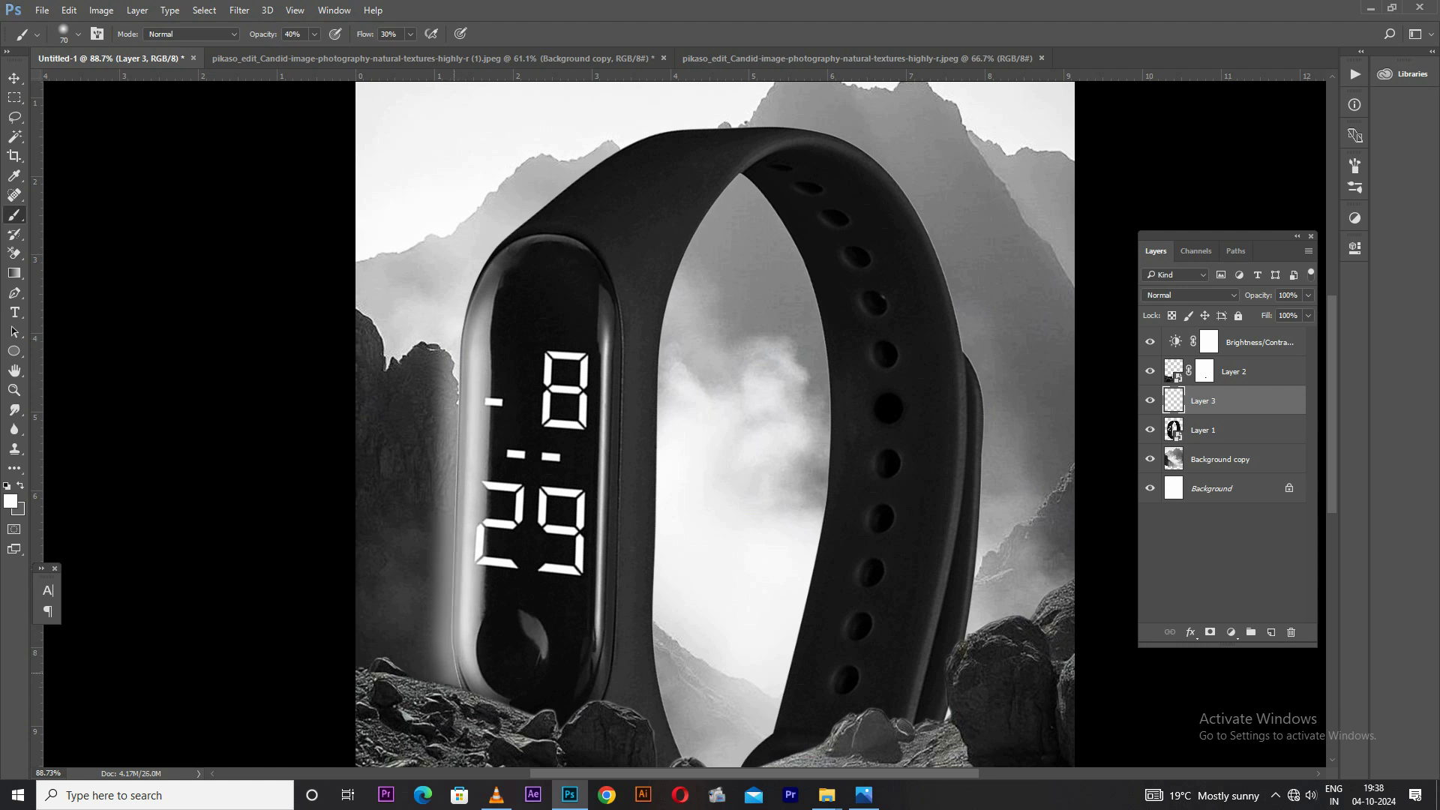
pyautogui.click(452, 673)
pyautogui.click(480, 270)
pyautogui.moveTo(483, 270); pyautogui.dragTo(457, 684)
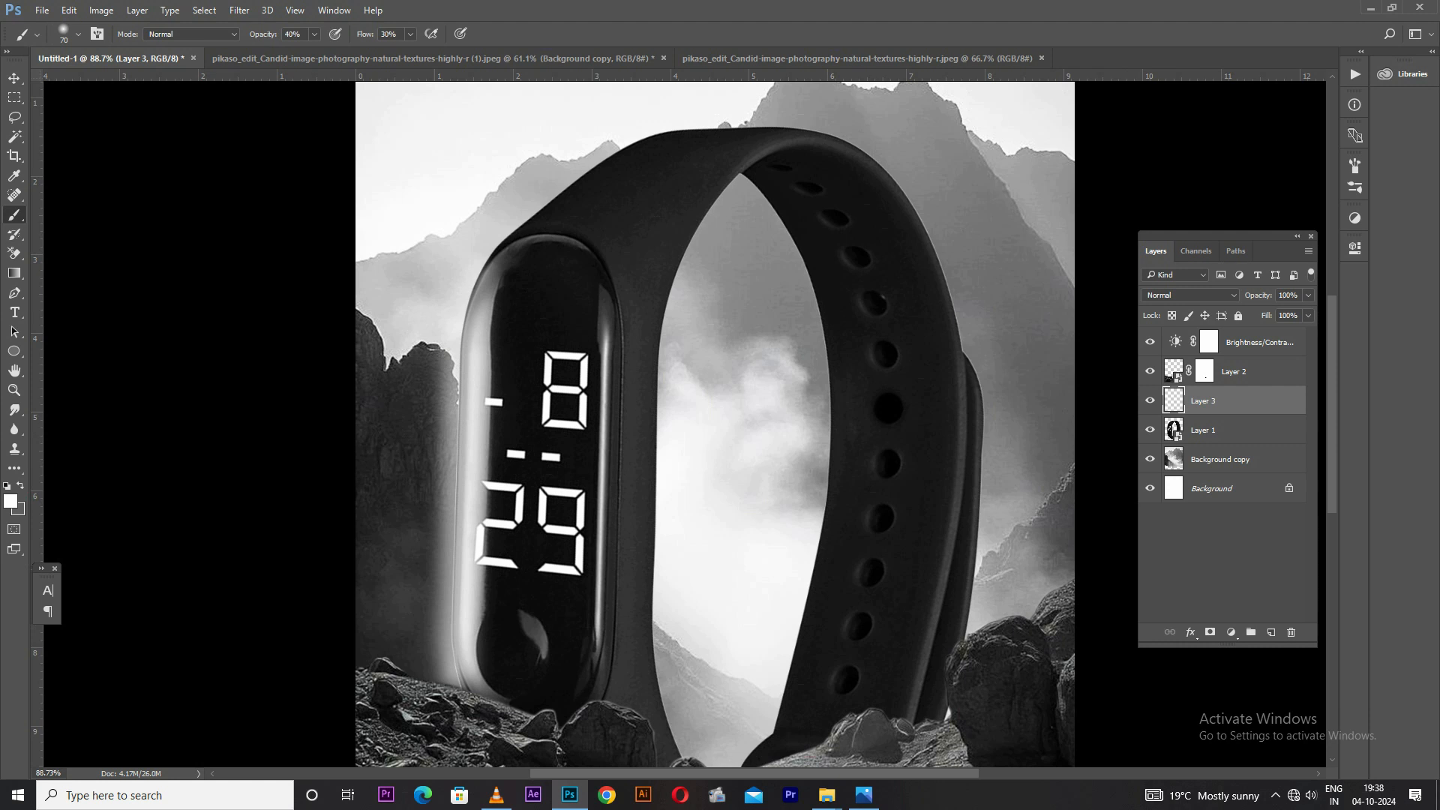
pyautogui.hotkey('ctrl', 'alt', 'g')
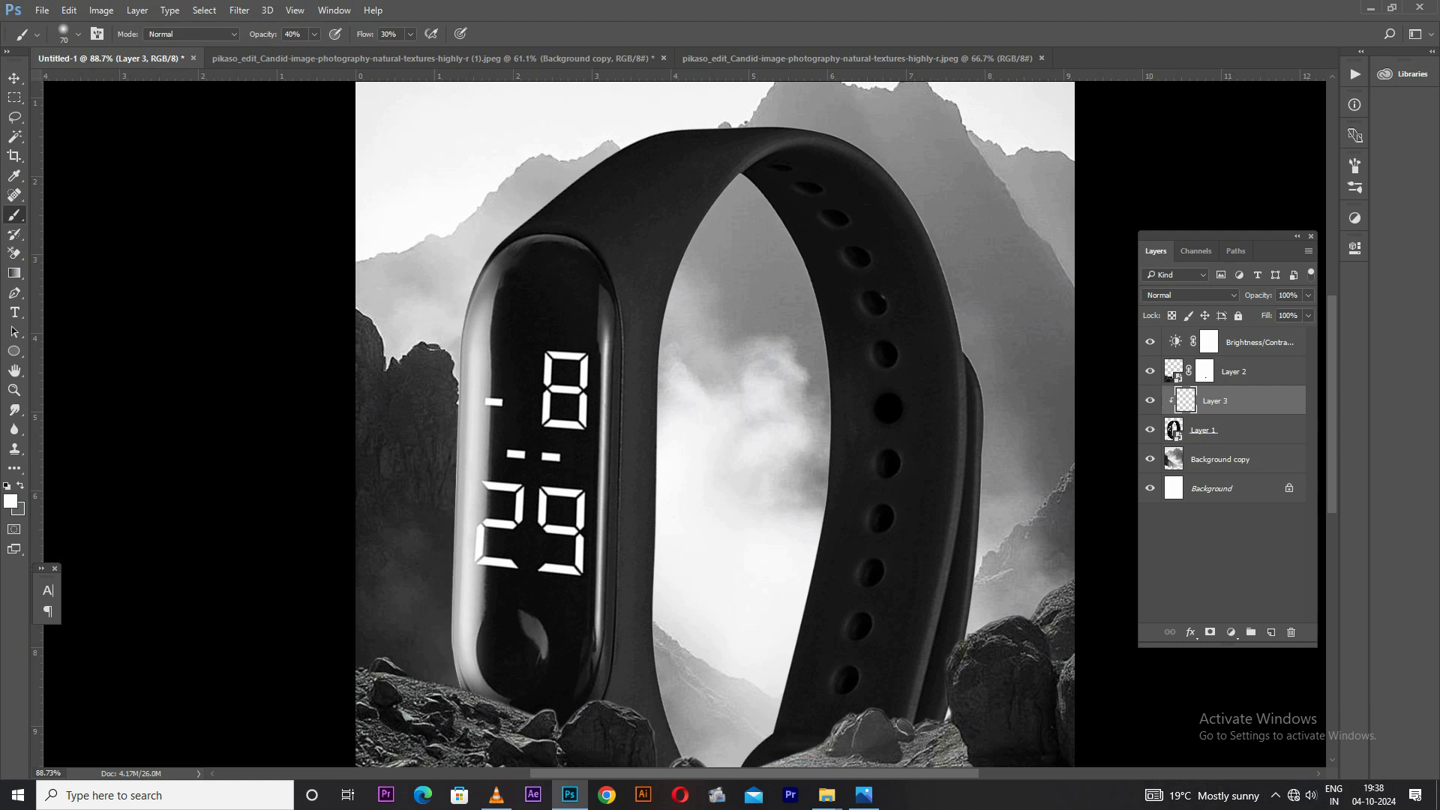
# Apply a Motion Blur with a 0° angle and 29-pixel distance to the highlight on Layer 3
pyautogui.click(1191, 296)
pyautogui.click(1170, 442)
pyautogui.click(240, 10)
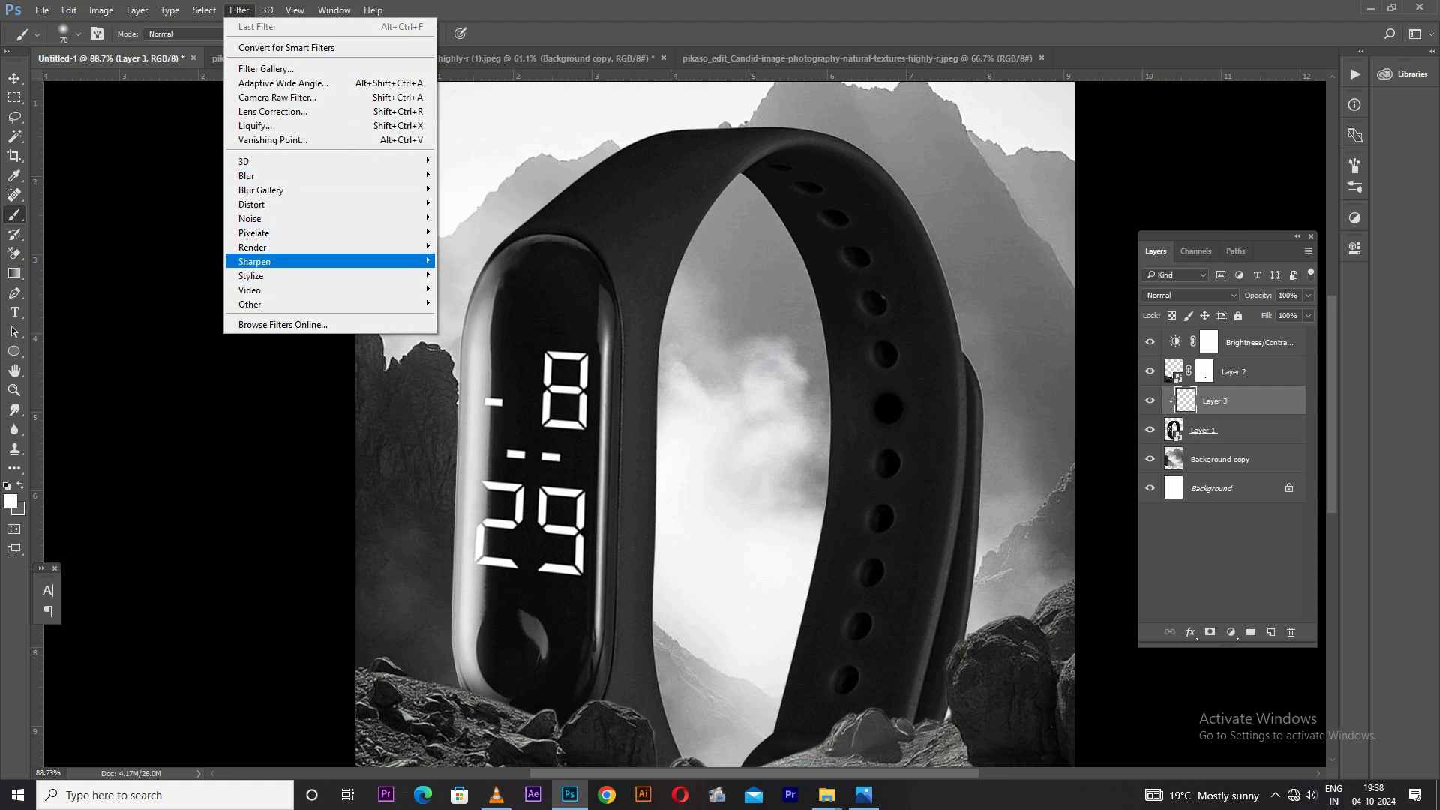
pyautogui.moveTo(337, 175)
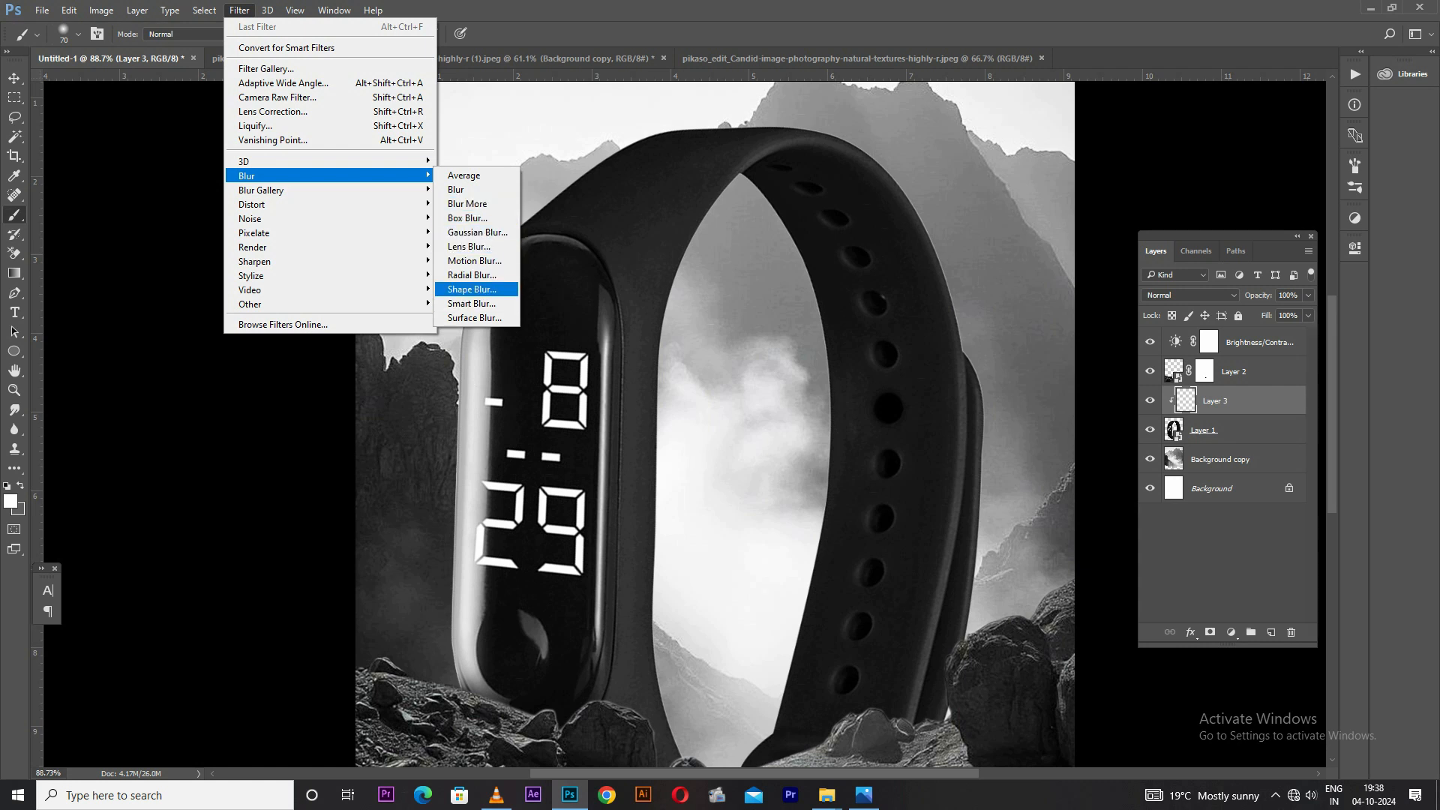
pyautogui.click(474, 260)
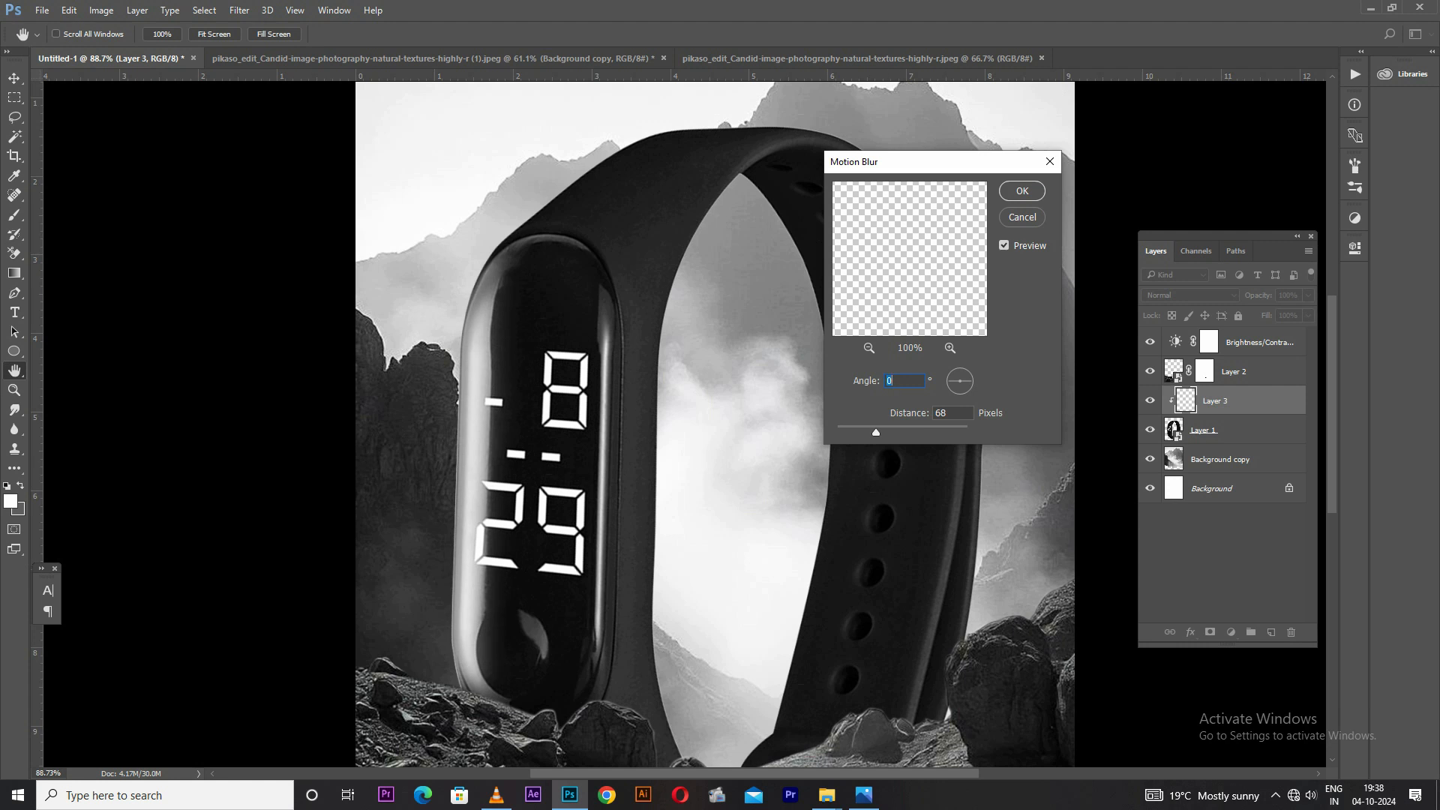
pyautogui.moveTo(863, 432); pyautogui.dragTo(858, 432)
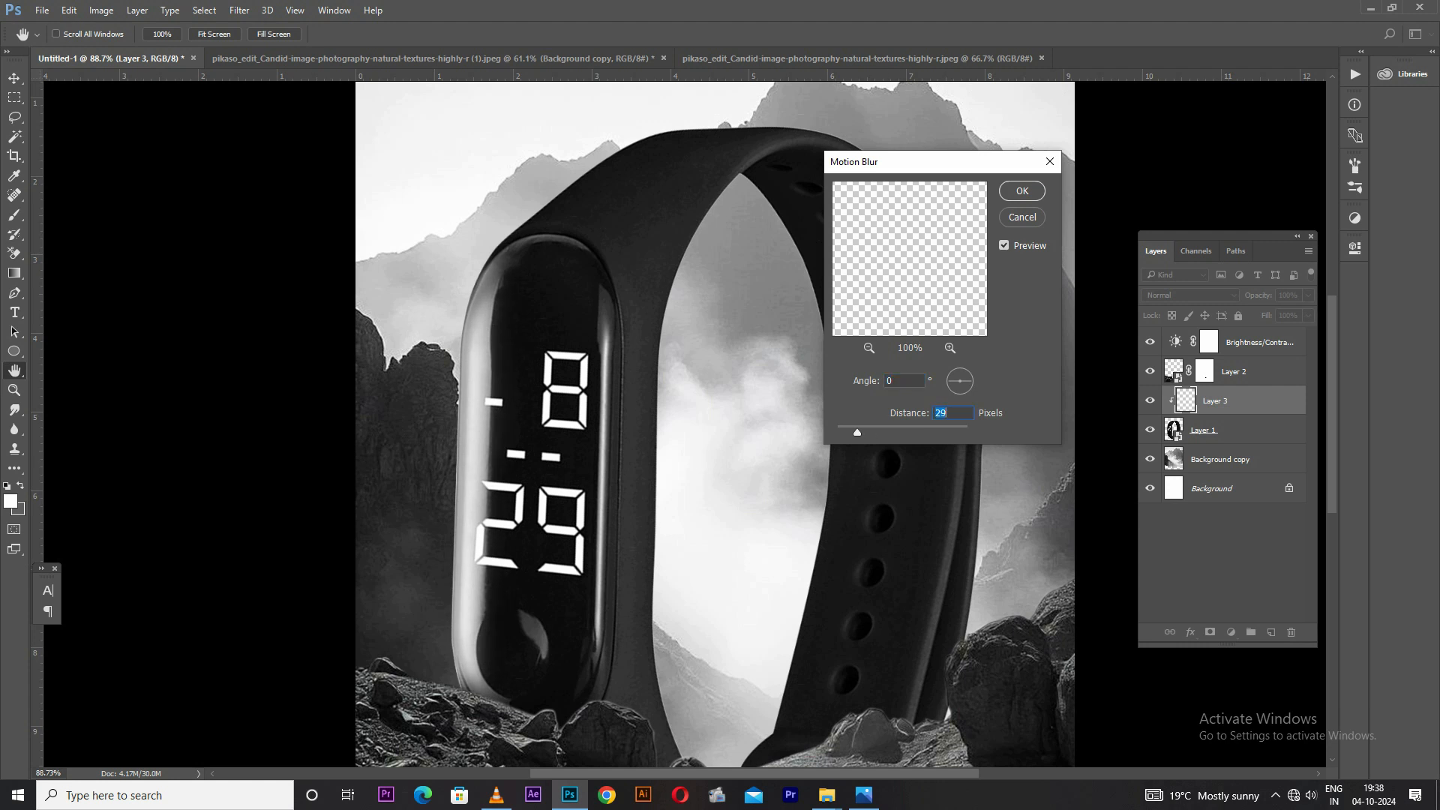
pyautogui.click(1022, 191)
# Set the blend mode of the Layer 3 highlight to Overlay
pyautogui.press('b')
pyautogui.click(1192, 296)
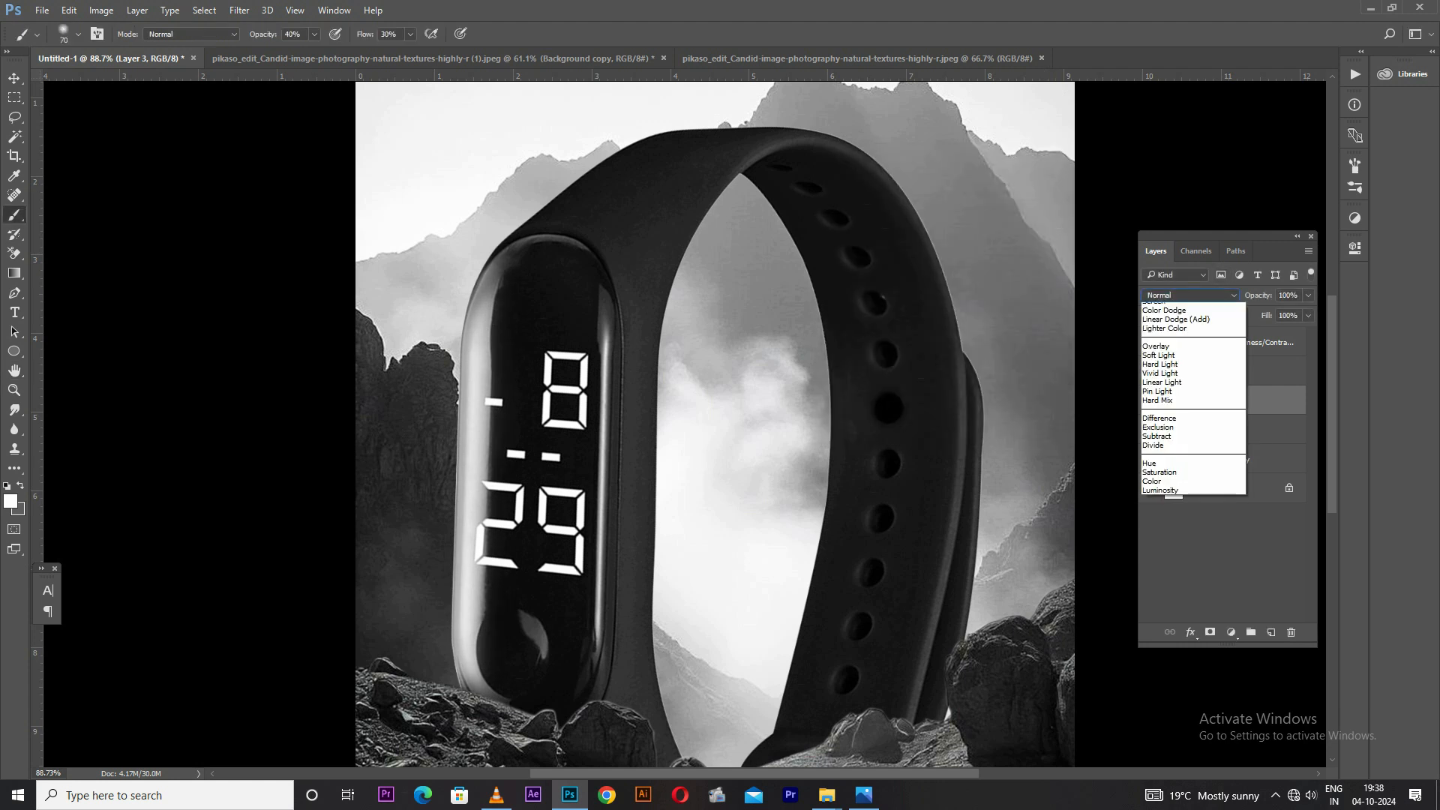
pyautogui.click(1162, 444)
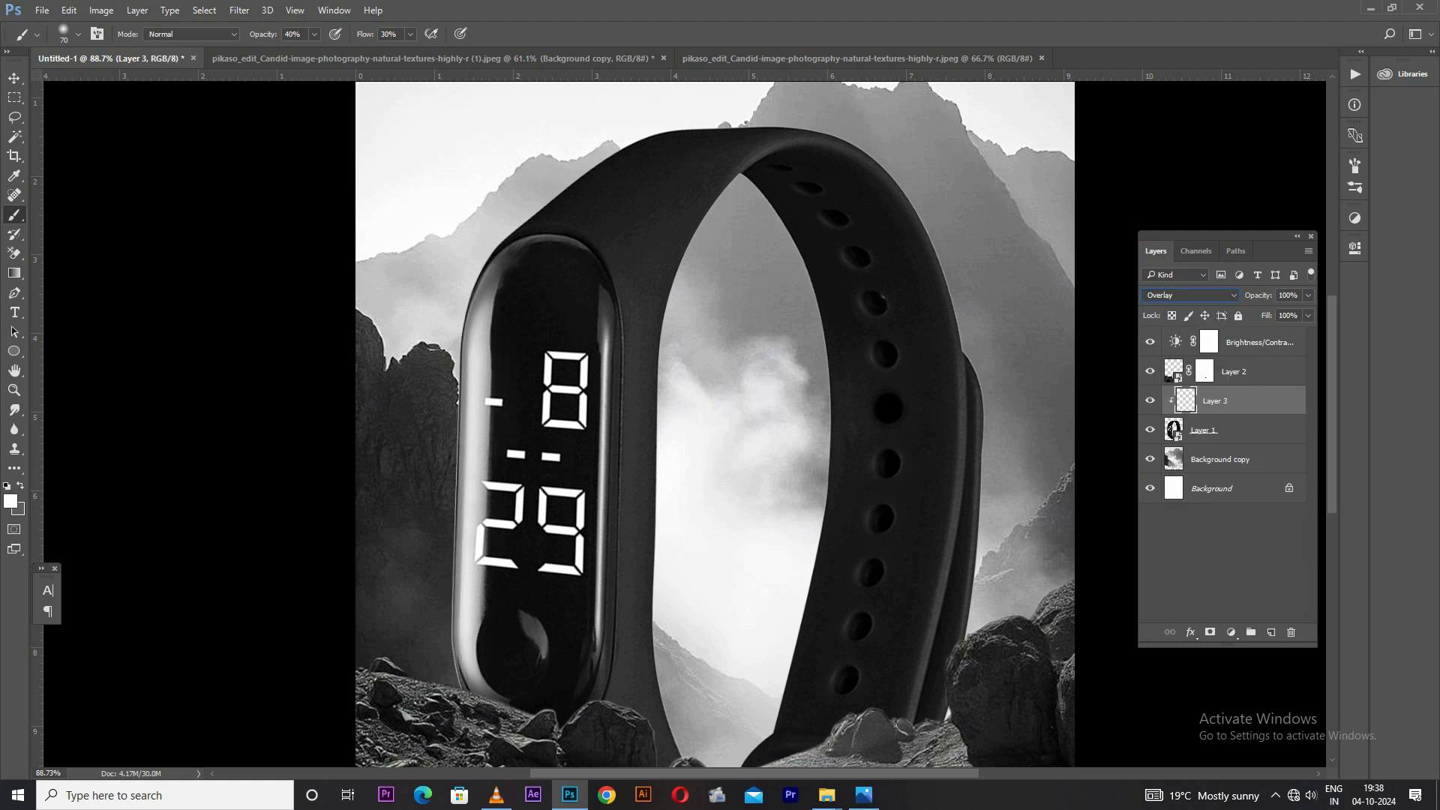
# Create a new layer above Layer 3 and brush a soft white glow along the strap's upper-left edge
pyautogui.hotkey('ctrl', 'alt', 'shift', 'n')
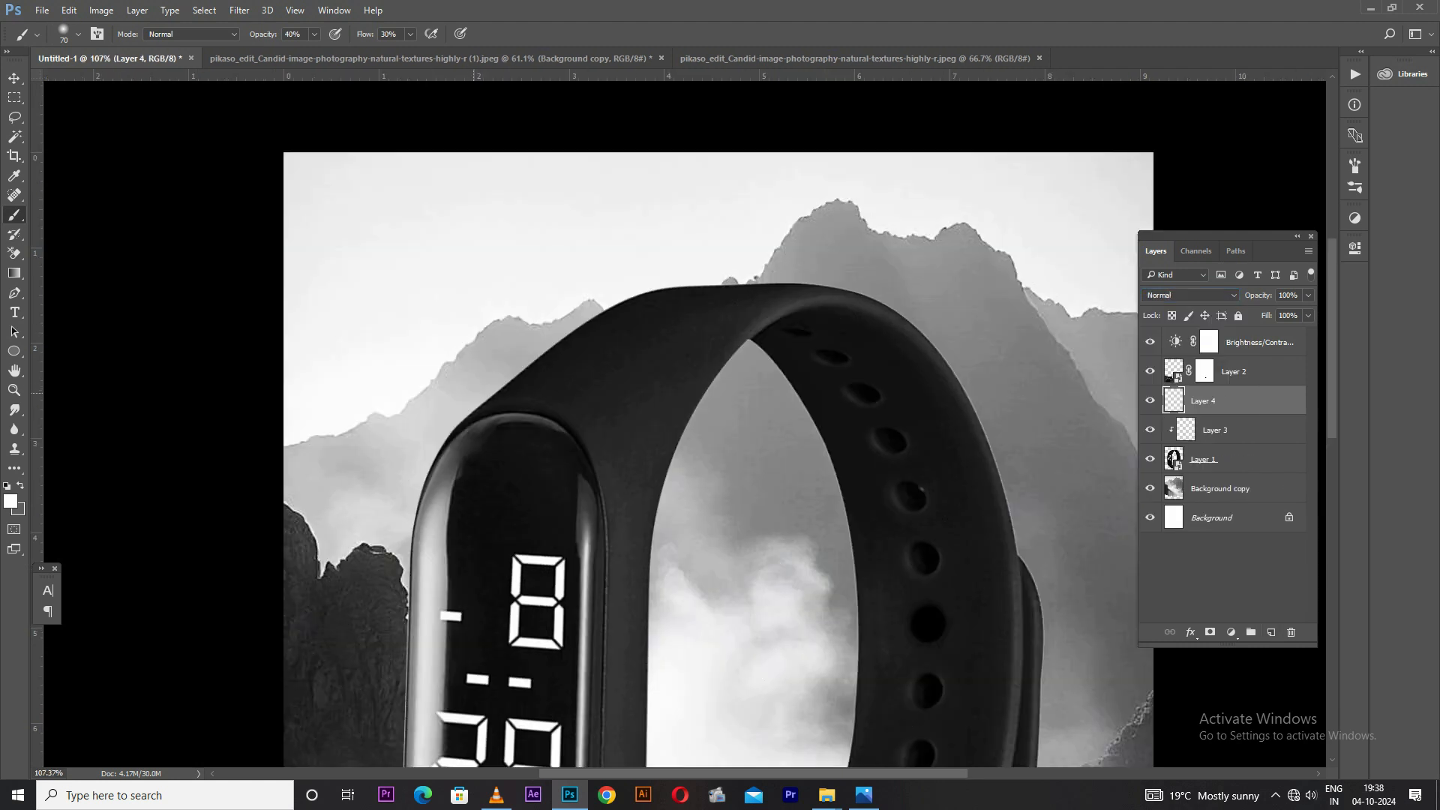
pyautogui.moveTo(465, 407)
pyautogui.mouseDown()
pyautogui.moveTo(659, 281)
pyautogui.moveTo(469, 401)
pyautogui.moveTo(388, 537)
pyautogui.mouseUp()
pyautogui.scroll(1, 538, 341)
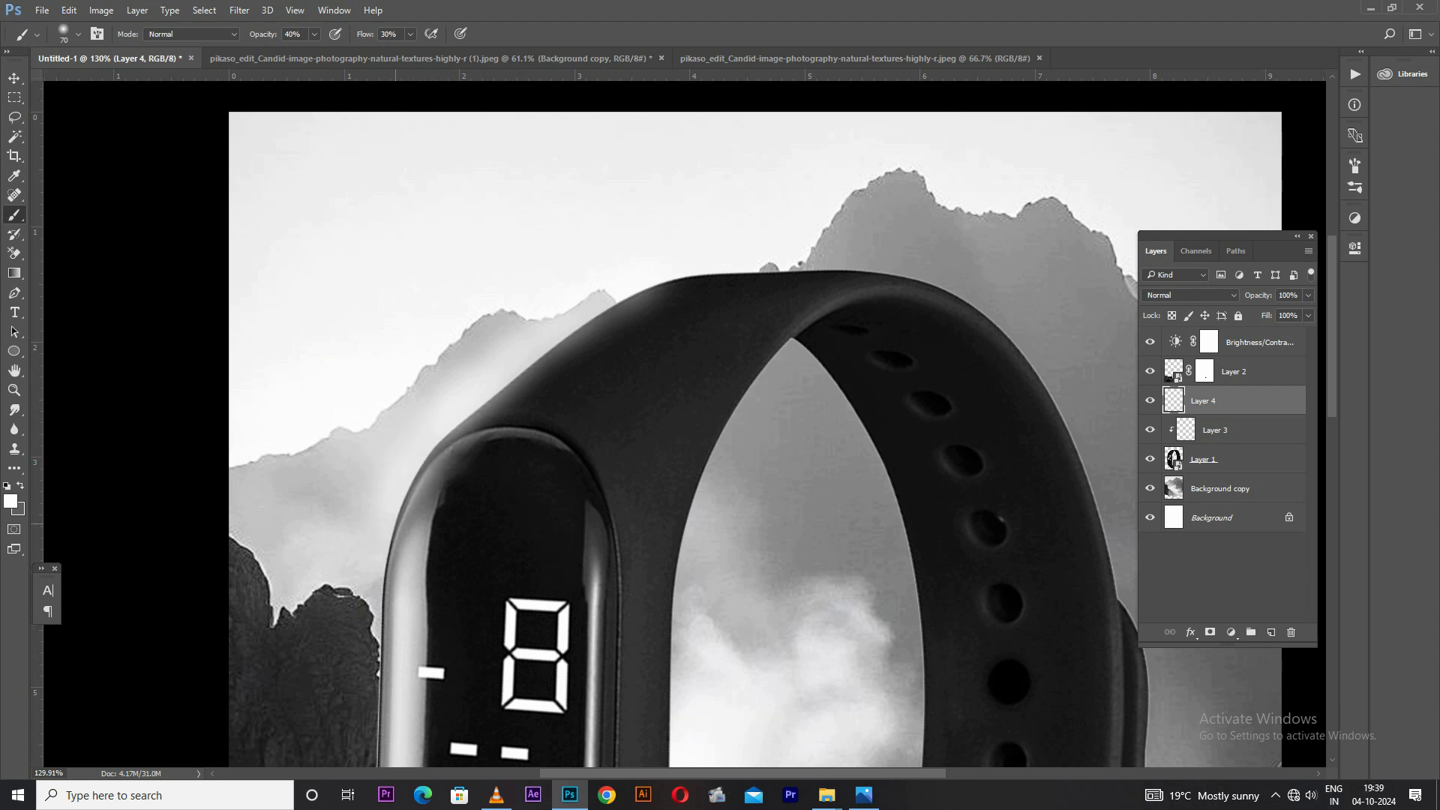
pyautogui.scroll(-1, 443, 425)
pyautogui.moveTo(506, 386); pyautogui.dragTo(638, 301)
pyautogui.scroll(-2, 369, 460)
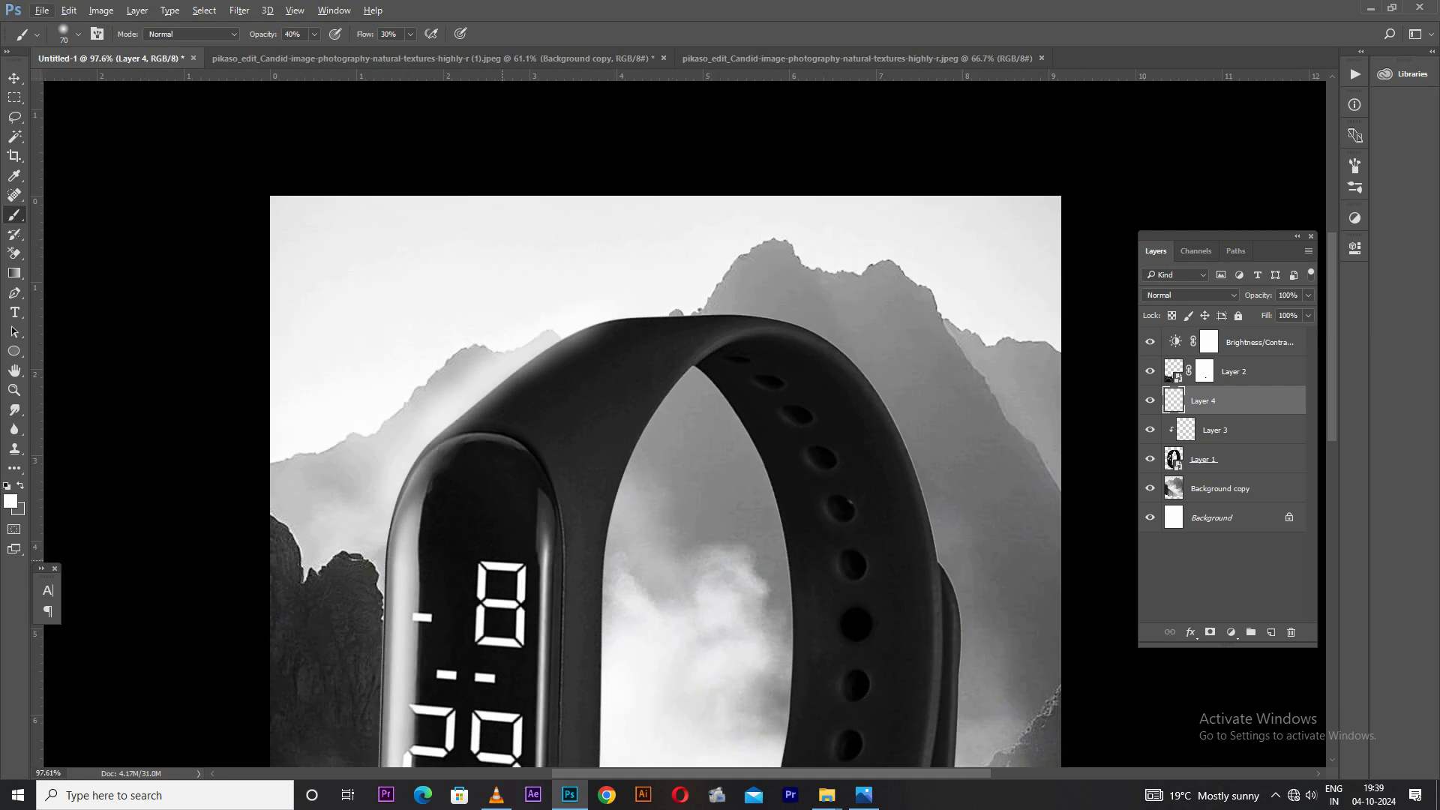
# Brush a soft white glow beside the lower-left edge of the watch face on Layer 4
pyautogui.moveTo(367, 460); pyautogui.dragTo(381, 128)
pyautogui.scroll(2, 382, 572)
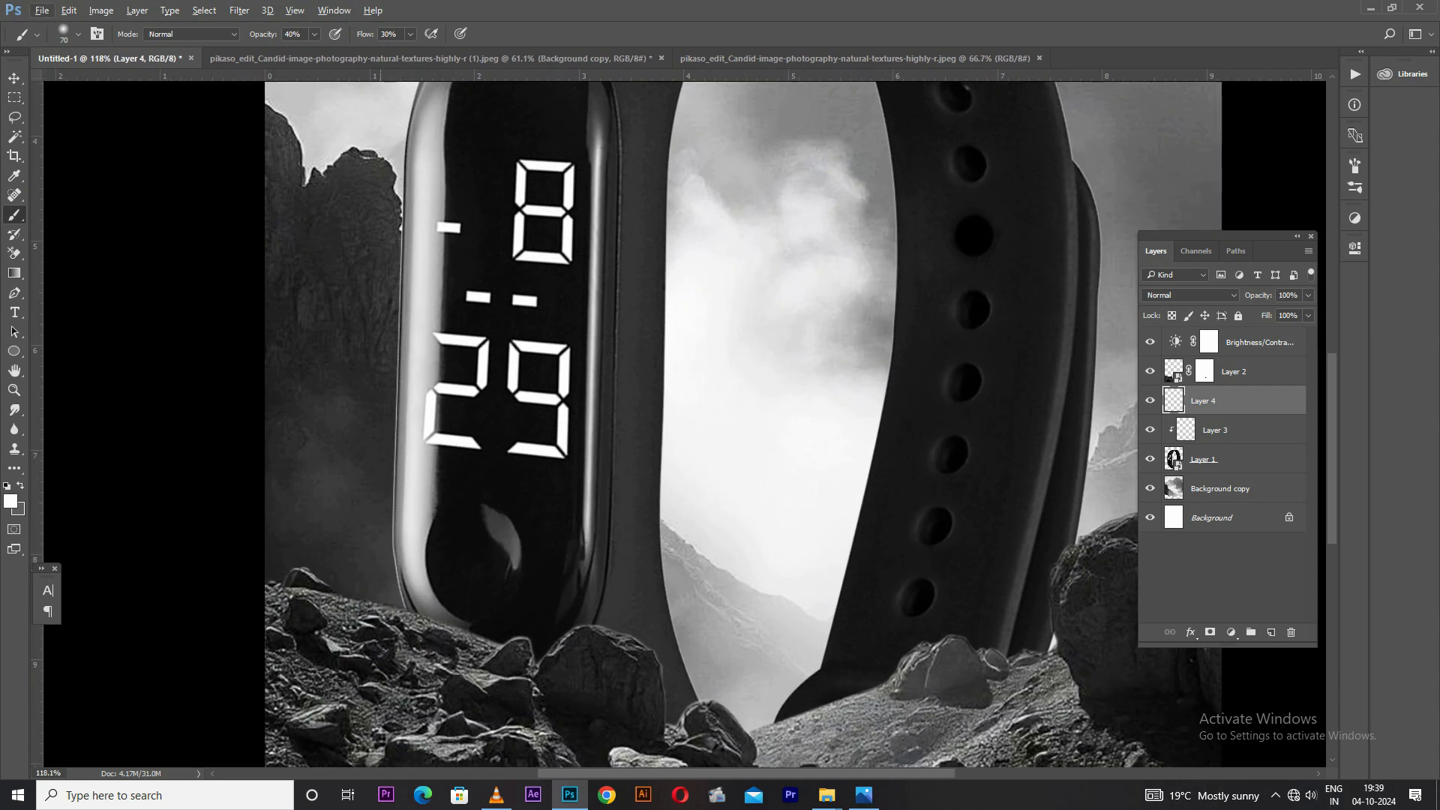
pyautogui.moveTo(360, 555)
pyautogui.mouseDown()
pyautogui.moveTo(383, 593)
pyautogui.moveTo(456, 623)
pyautogui.mouseUp()
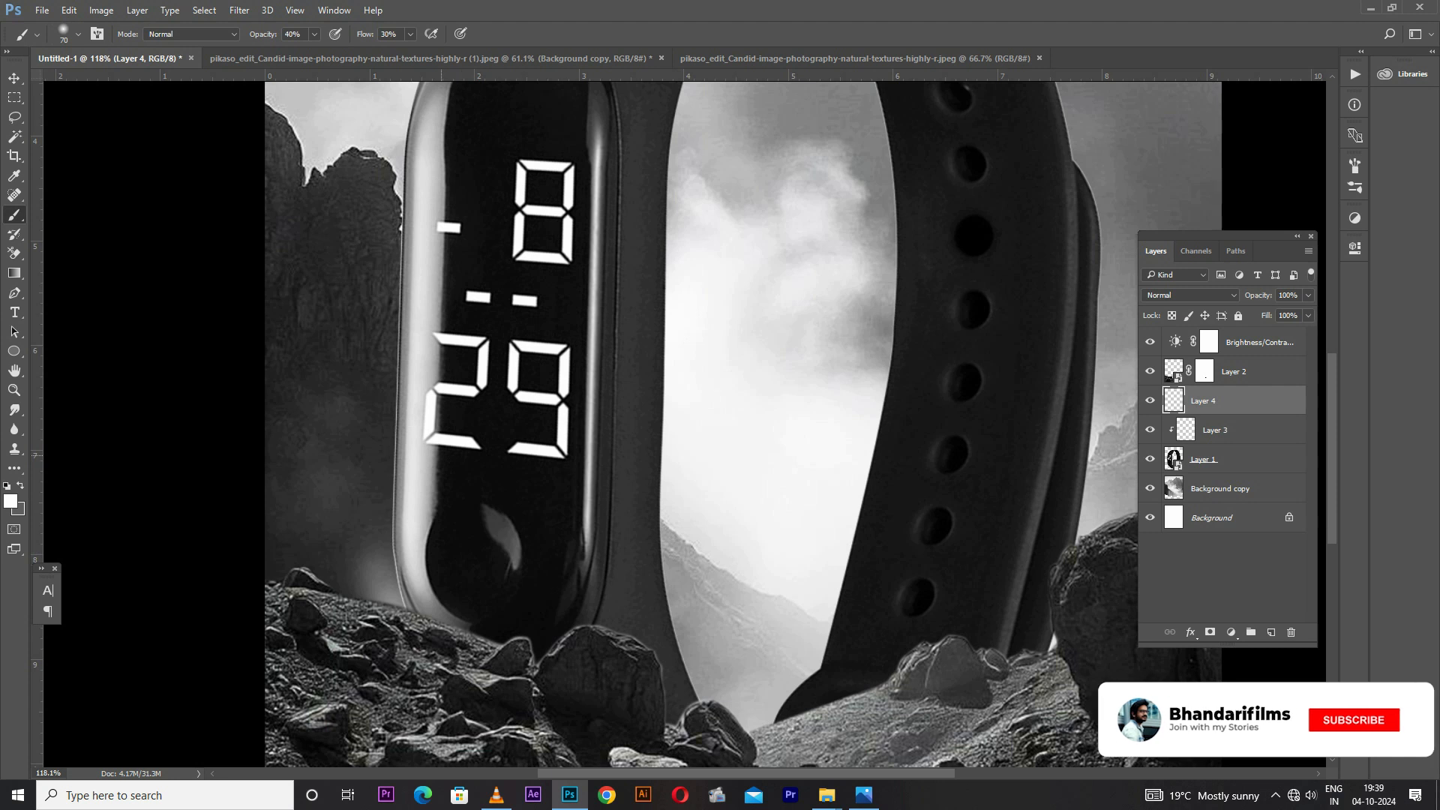
pyautogui.scroll(2, 683, 424)
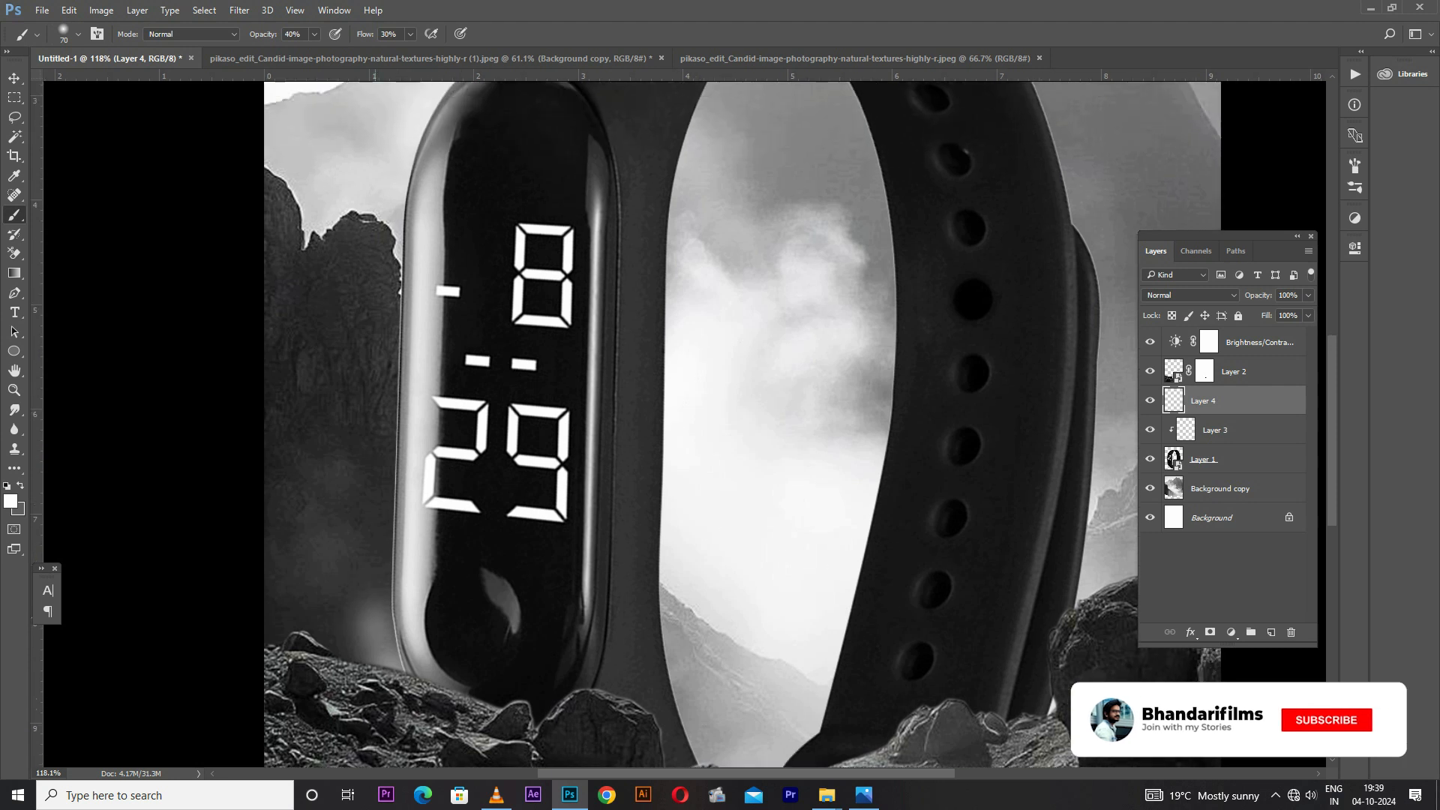
# Paint white highlights on Layer 5 over the pale tops of the rocks below the gravel slope
pyautogui.scroll(7, 740, 419)
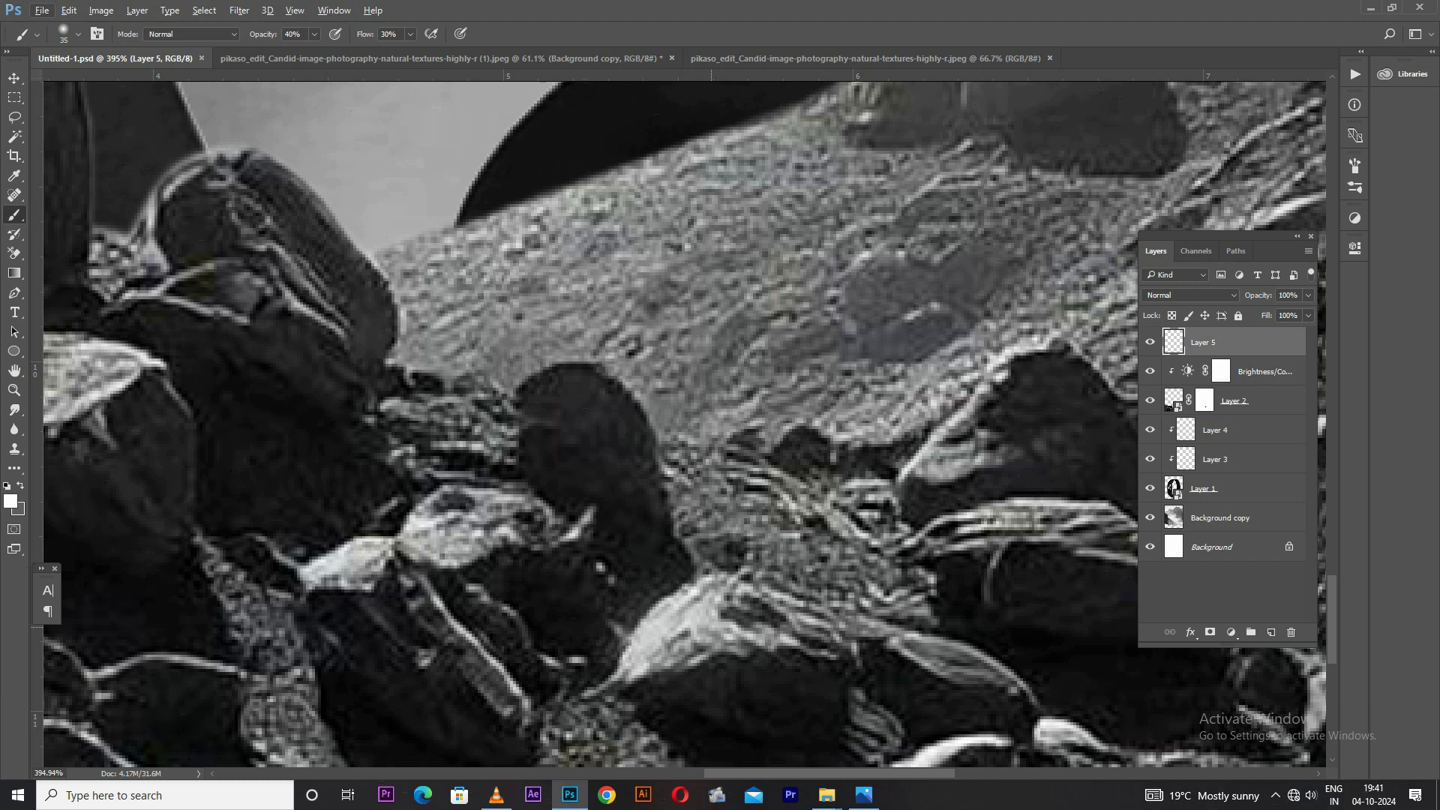
pyautogui.press(']')
pyautogui.moveTo(700, 628)
pyautogui.mouseDown()
pyautogui.moveTo(669, 645)
pyautogui.moveTo(692, 609)
pyautogui.moveTo(720, 633)
pyautogui.moveTo(669, 630)
pyautogui.moveTo(738, 646)
pyautogui.mouseUp()
pyautogui.scroll(-1, 575, 584)
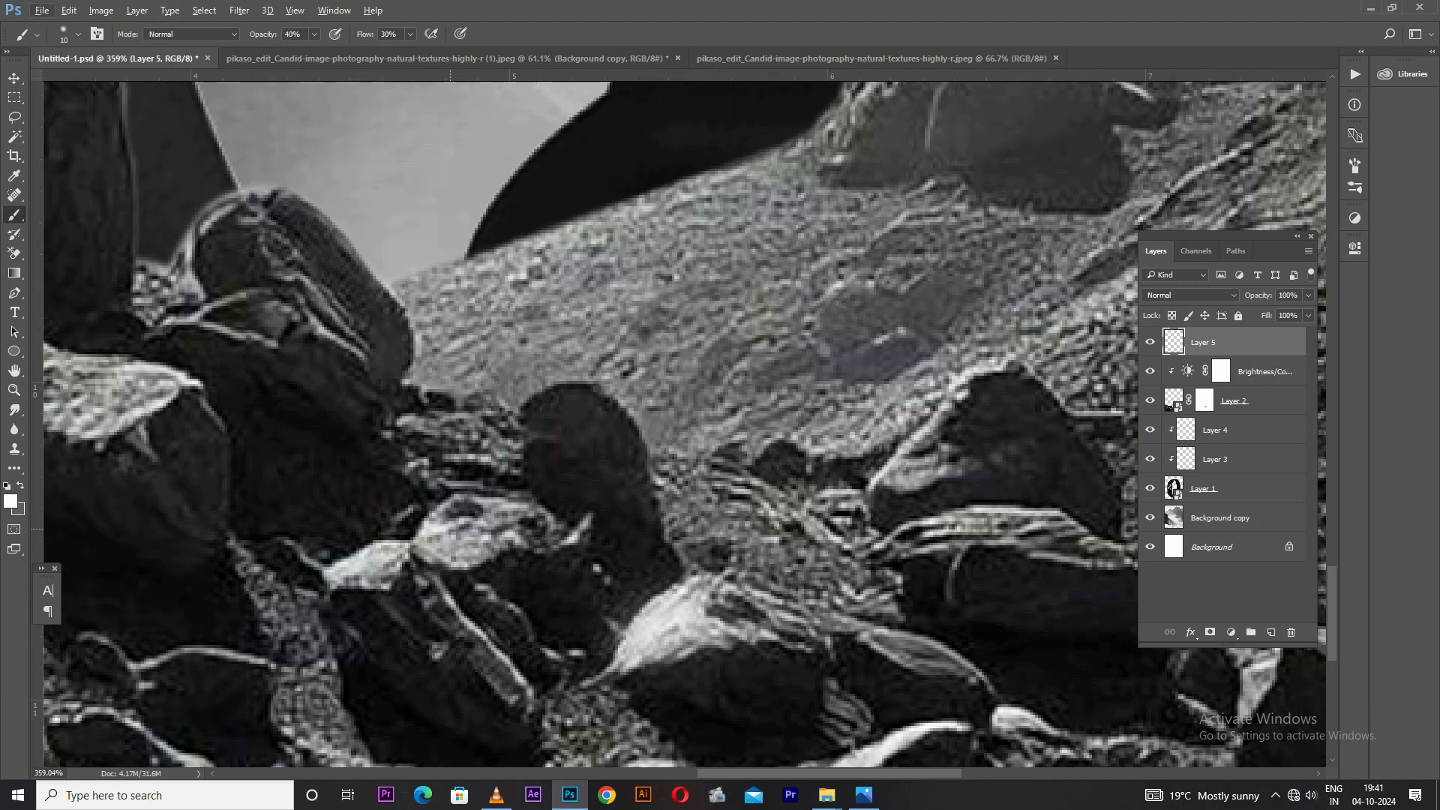
pyautogui.moveTo(441, 511)
pyautogui.mouseDown()
pyautogui.moveTo(456, 501)
pyautogui.moveTo(448, 546)
pyautogui.moveTo(510, 539)
pyautogui.moveTo(456, 546)
pyautogui.moveTo(454, 506)
pyautogui.moveTo(486, 546)
pyautogui.mouseUp()
pyautogui.moveTo(398, 553)
pyautogui.mouseDown()
pyautogui.moveTo(347, 579)
pyautogui.moveTo(361, 589)
pyautogui.mouseUp()
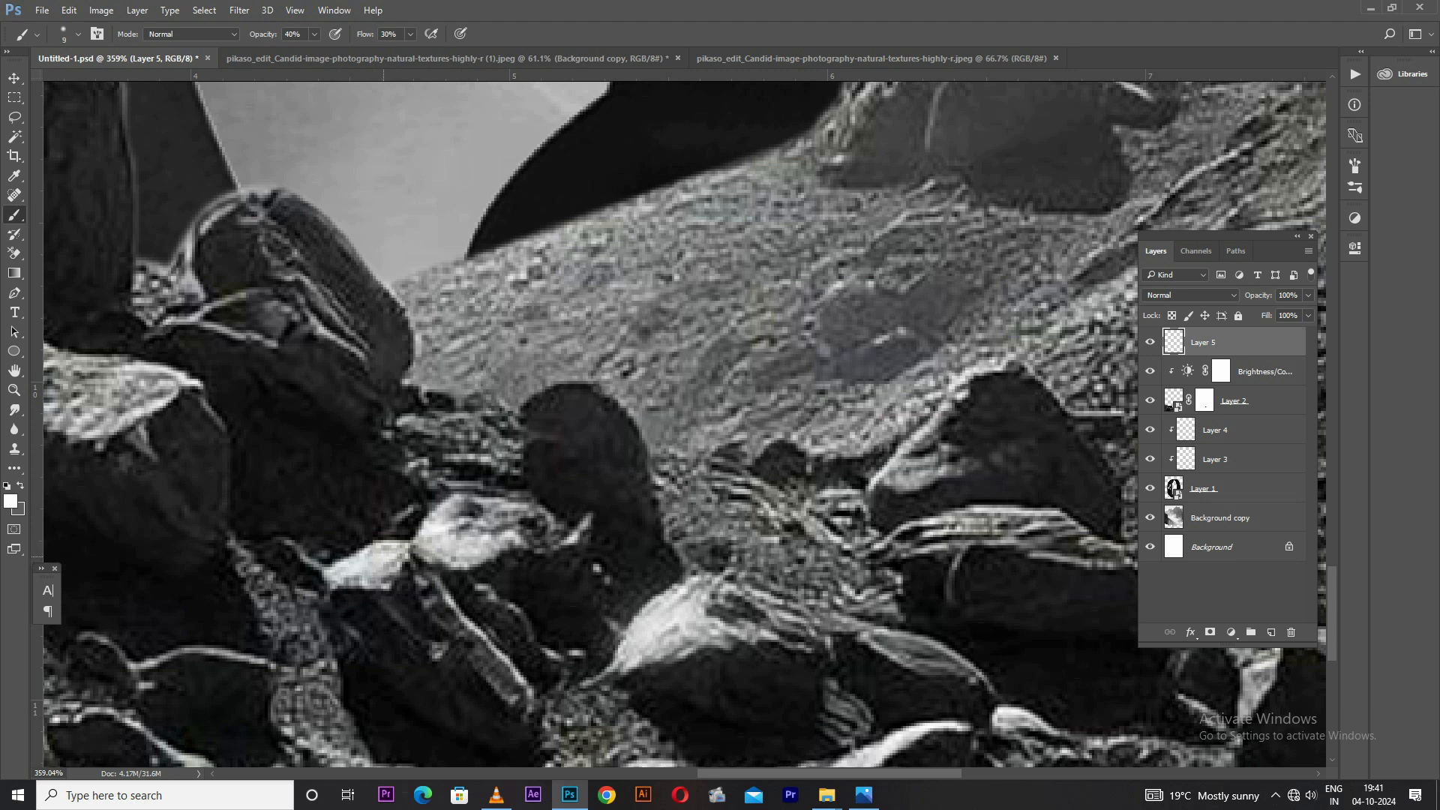
# Paint a white highlight over the flat, pale top of the rock below the large boulder
pyautogui.scroll(-3, 416, 539)
pyautogui.moveTo(212, 428); pyautogui.dragTo(508, 510)
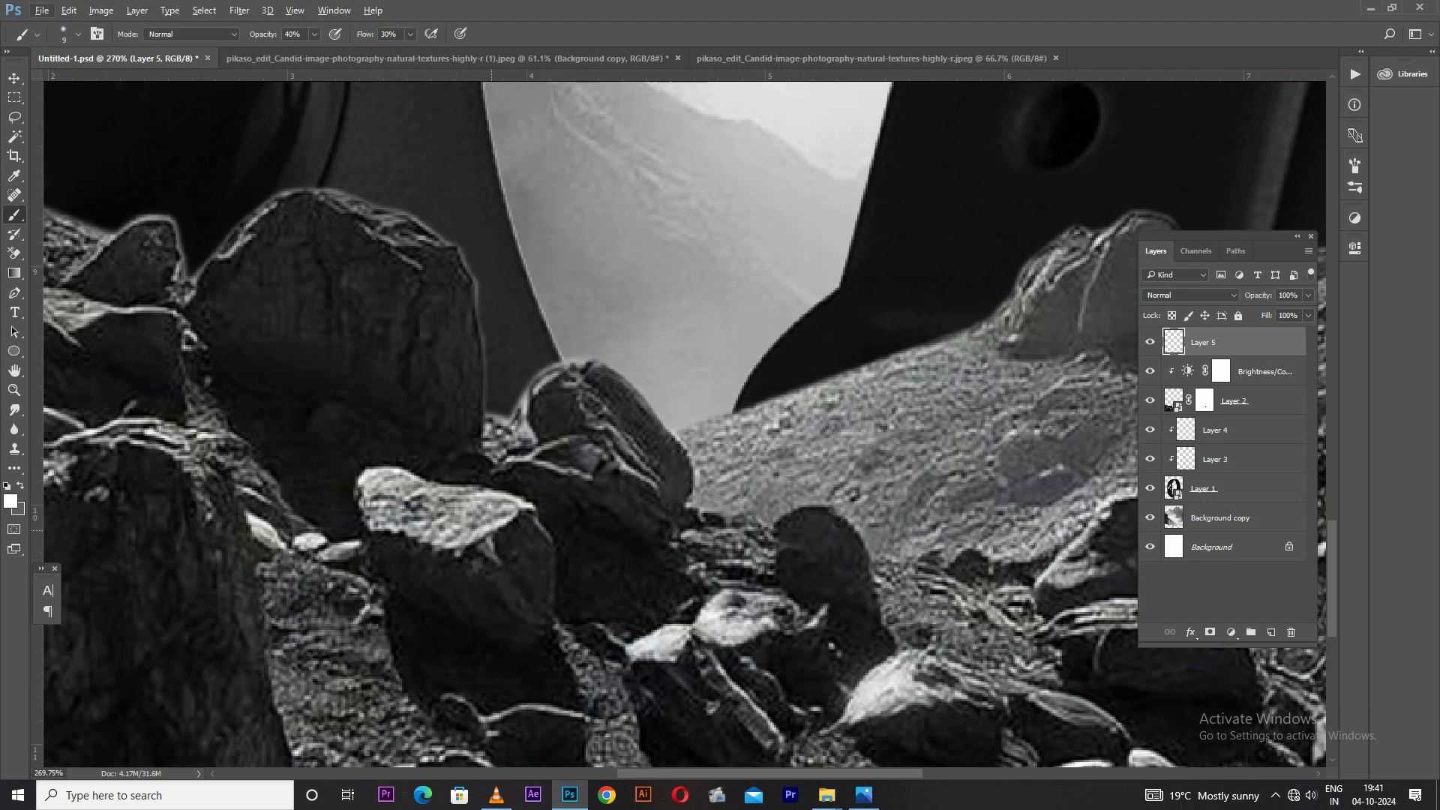
pyautogui.scroll(8, 509, 510)
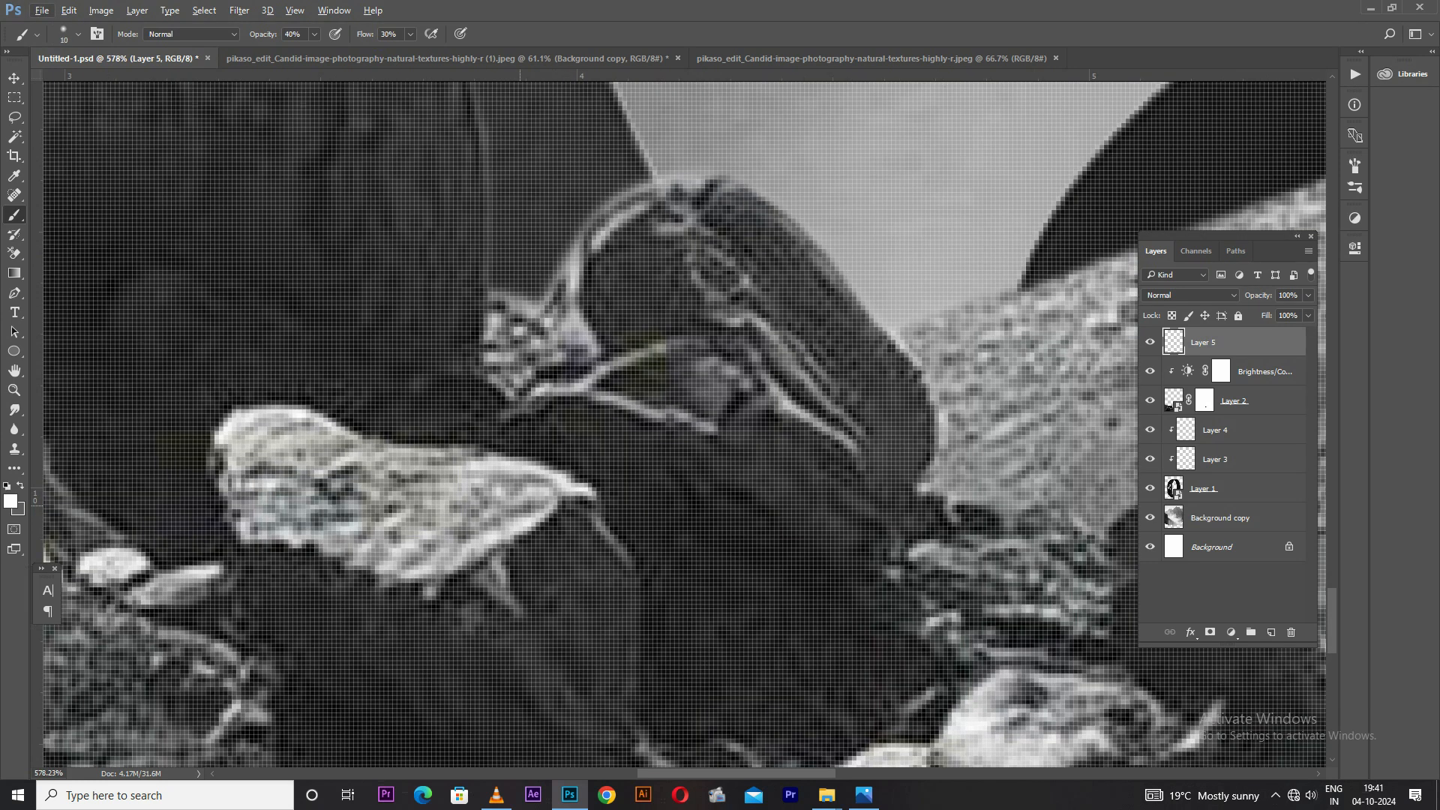
pyautogui.moveTo(532, 495)
pyautogui.mouseDown()
pyautogui.moveTo(394, 532)
pyautogui.moveTo(425, 525)
pyautogui.moveTo(278, 510)
pyautogui.moveTo(221, 461)
pyautogui.moveTo(390, 480)
pyautogui.moveTo(307, 454)
pyautogui.mouseUp()
pyautogui.moveTo(428, 500)
pyautogui.mouseDown()
pyautogui.moveTo(349, 486)
pyautogui.moveTo(458, 518)
pyautogui.moveTo(540, 514)
pyautogui.mouseUp()
pyautogui.press(']')
pyautogui.scroll(-8, 563, 469)
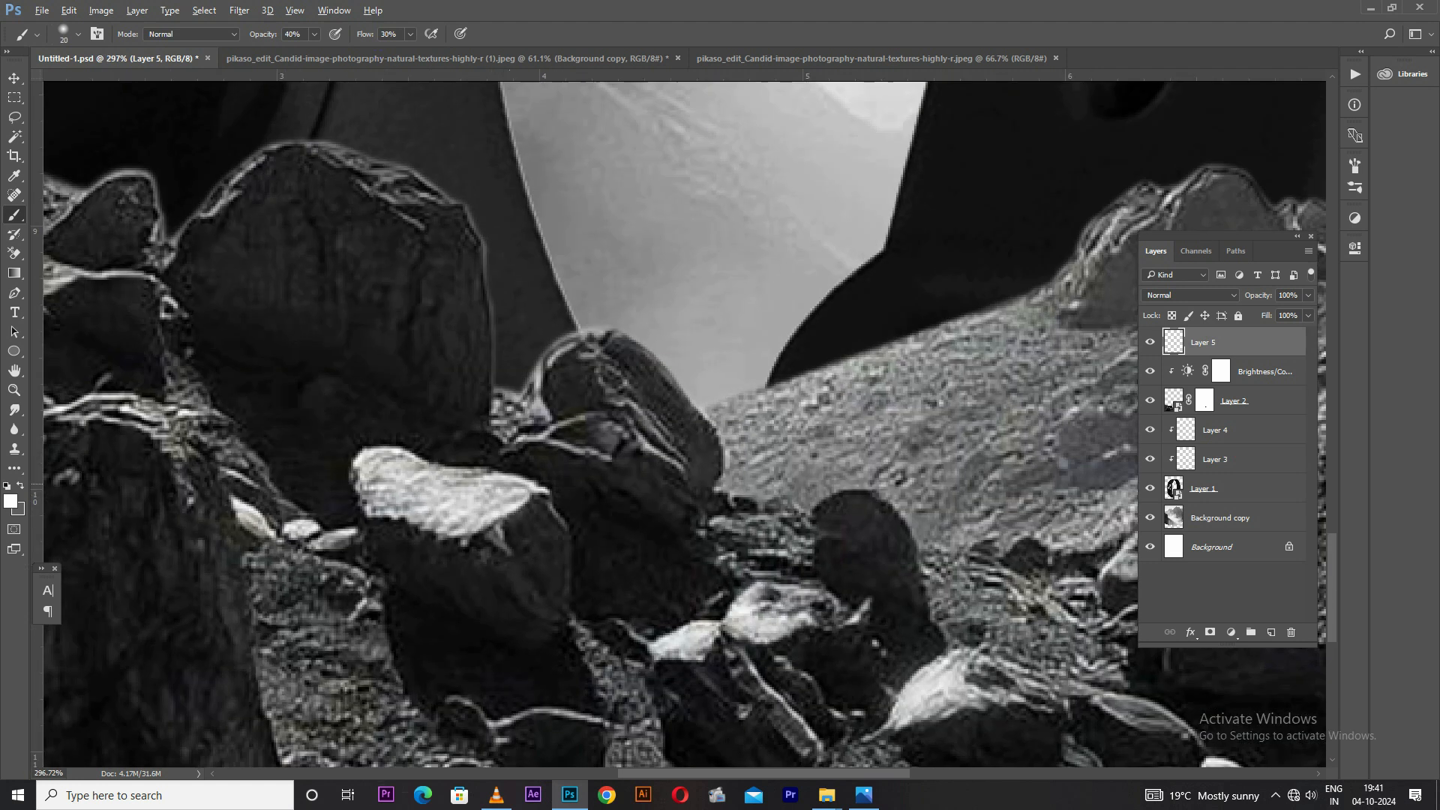
# Paint white highlights on Layer 5 over the tops of the large foreground rock and the small pale rock beside it
pyautogui.scroll(1, 758, 491)
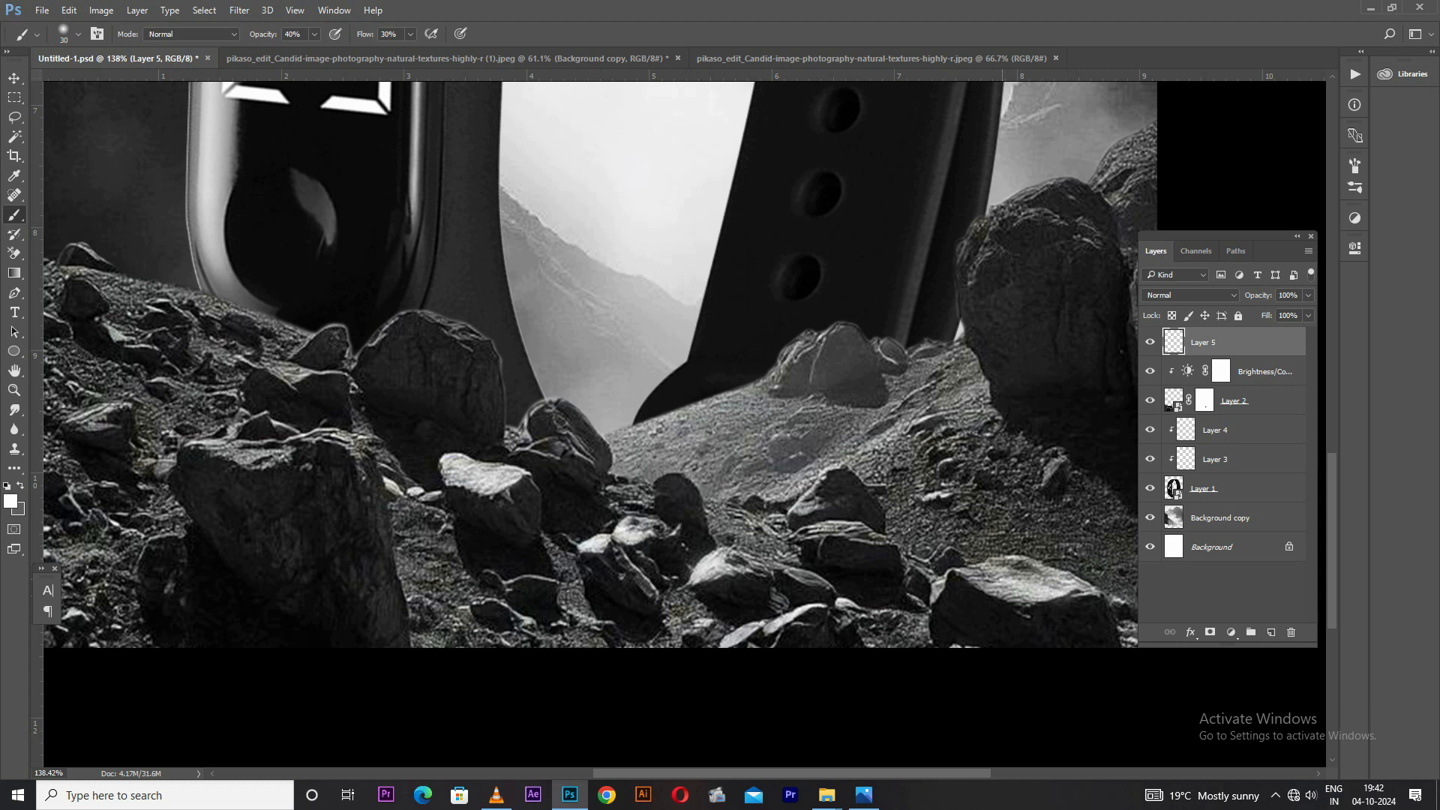
pyautogui.moveTo(987, 575)
pyautogui.mouseDown()
pyautogui.moveTo(1039, 570)
pyautogui.moveTo(1001, 589)
pyautogui.moveTo(986, 579)
pyautogui.moveTo(1050, 578)
pyautogui.mouseUp()
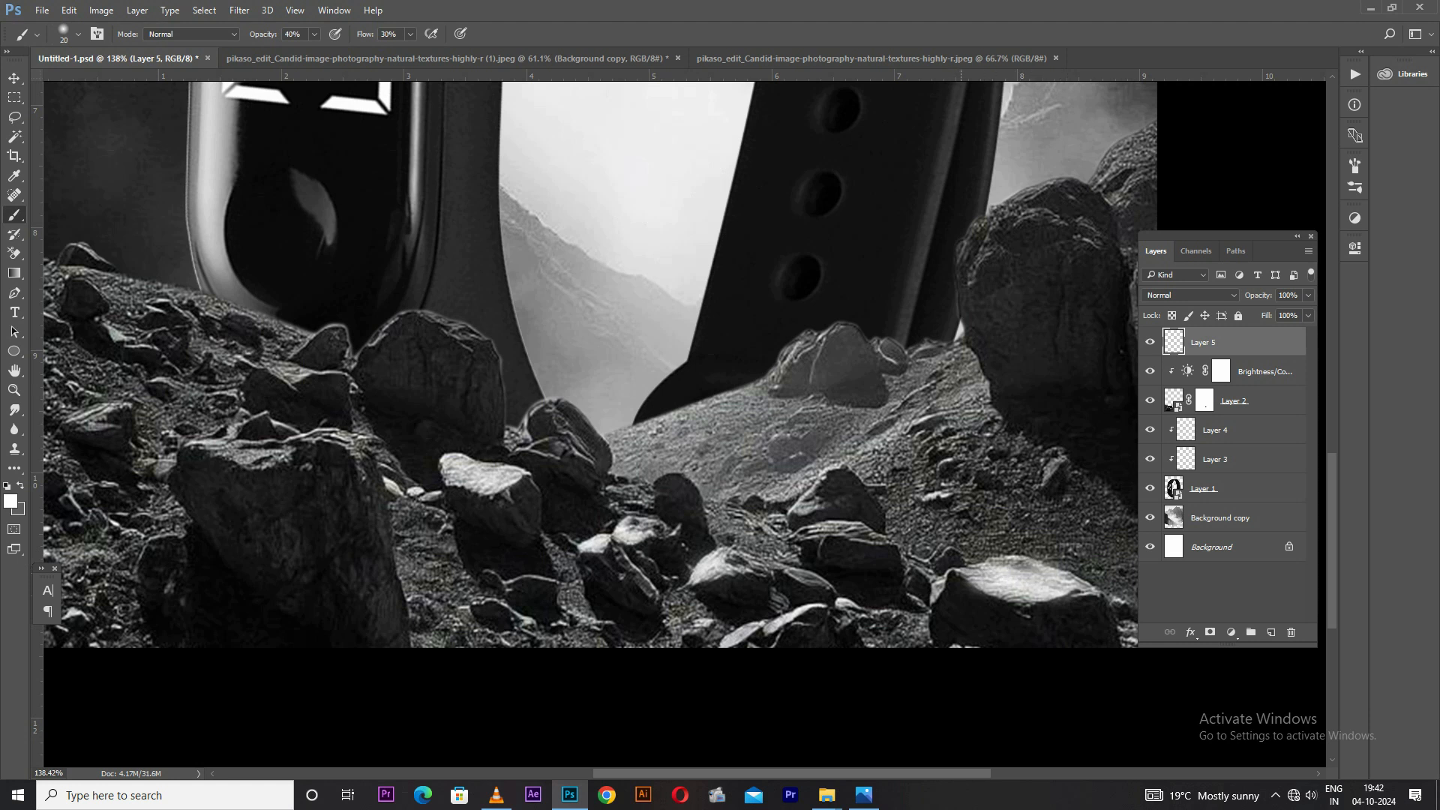
pyautogui.click(698, 565)
# Enlarge the brush to 300 px and brush soft white haze over the large right-hand boulder and the gravel slope
pyautogui.scroll(-5, 679, 348)
pyautogui.press(']')
pyautogui.press(']')
pyautogui.press(']')
pyautogui.press(']')
pyautogui.press(']')
pyautogui.press(']')
pyautogui.press(']')
pyautogui.press(']')
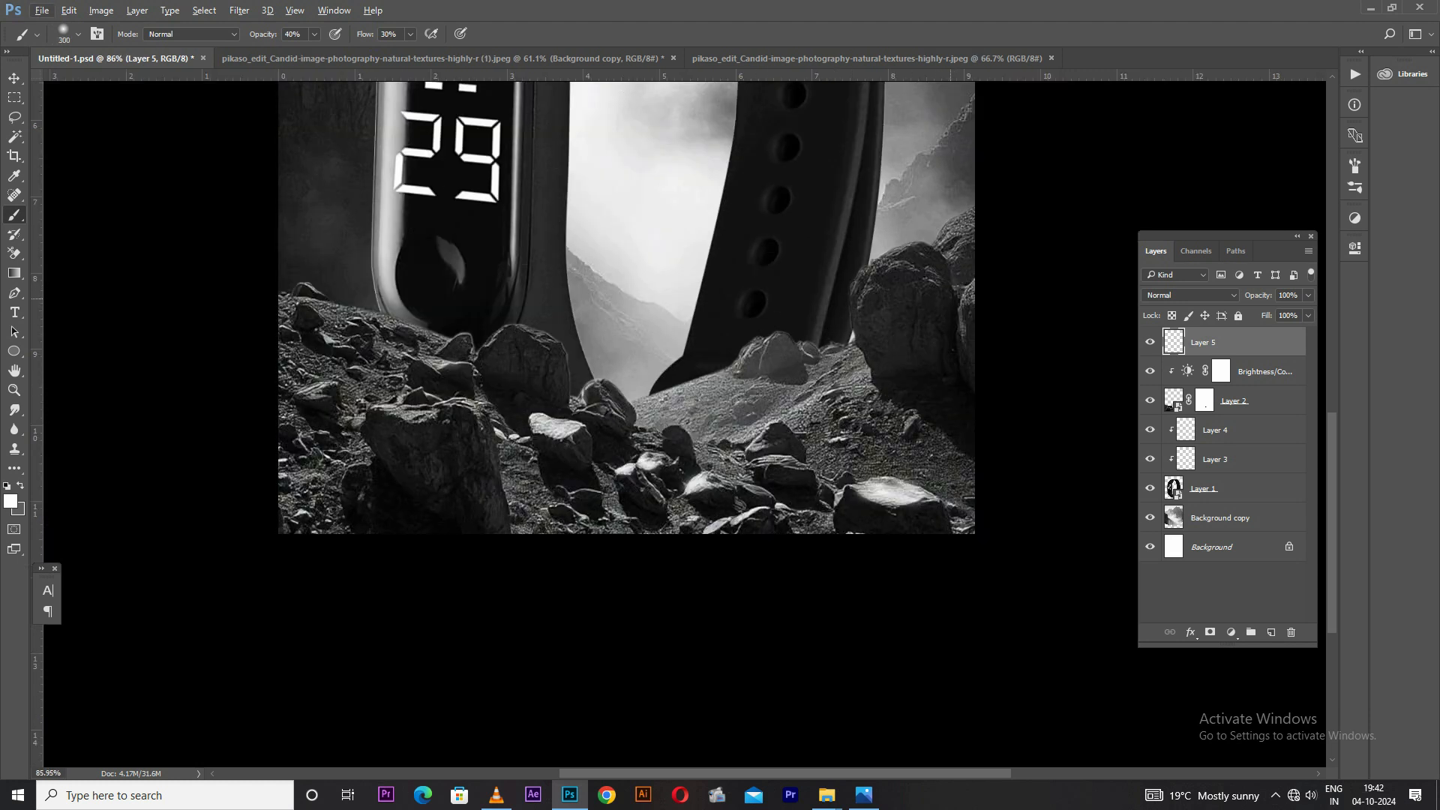
pyautogui.moveTo(951, 298)
pyautogui.mouseDown()
pyautogui.moveTo(919, 336)
pyautogui.moveTo(741, 401)
pyautogui.mouseUp()
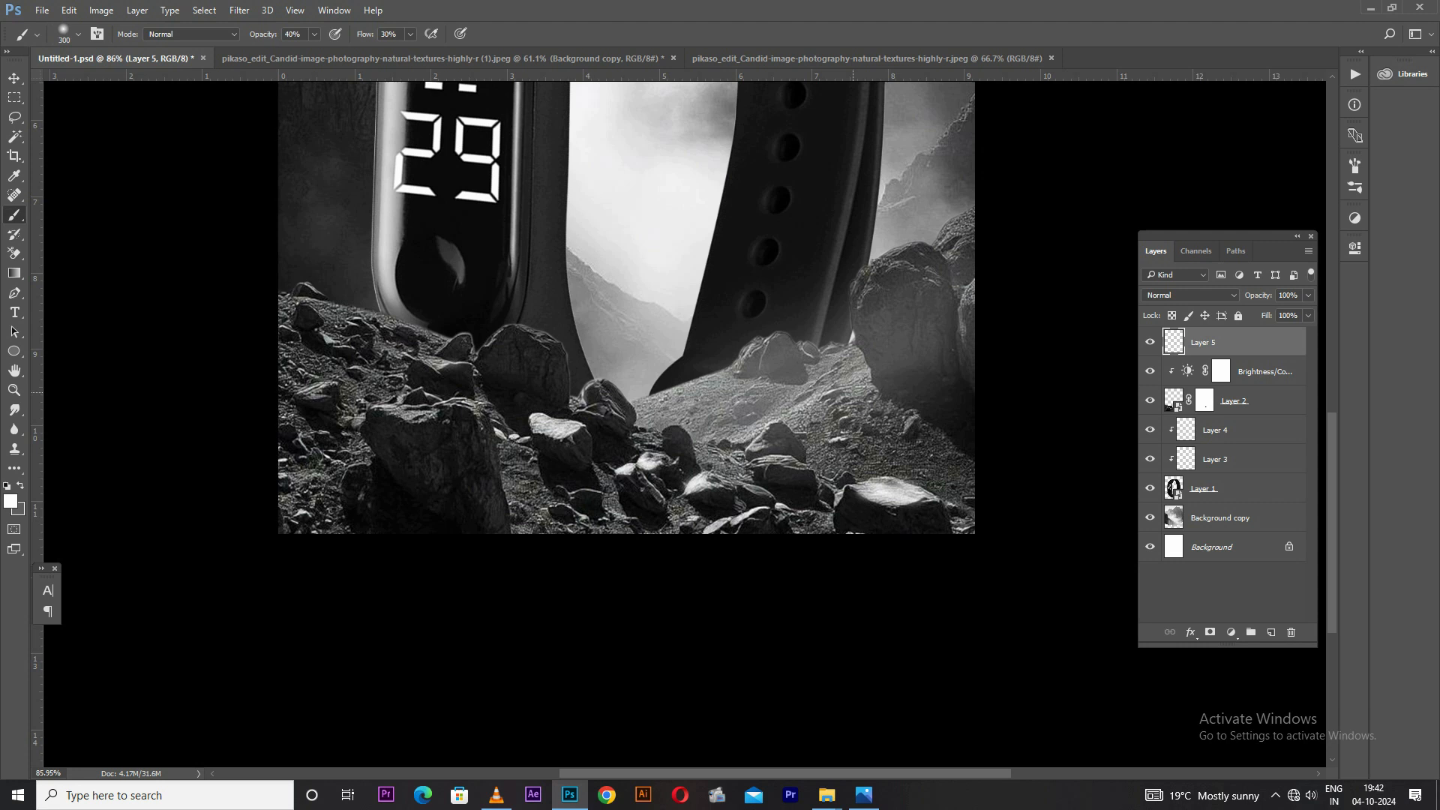
# Build up soft white haze on Layer 5 over the left-hand rocks beneath the watch face, undoing one excess stroke
pyautogui.scroll(-1, 752, 405)
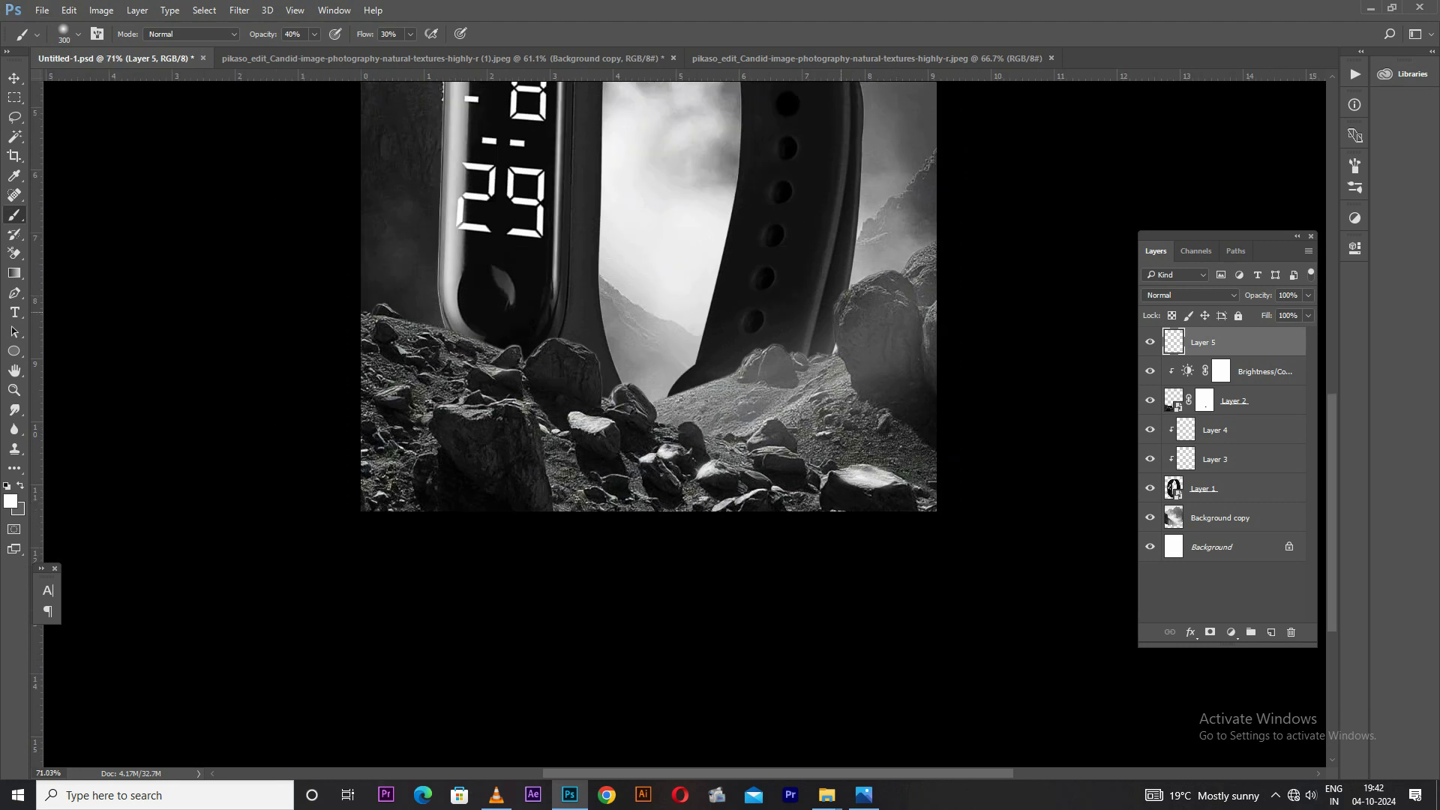
pyautogui.scroll(-1, 792, 405)
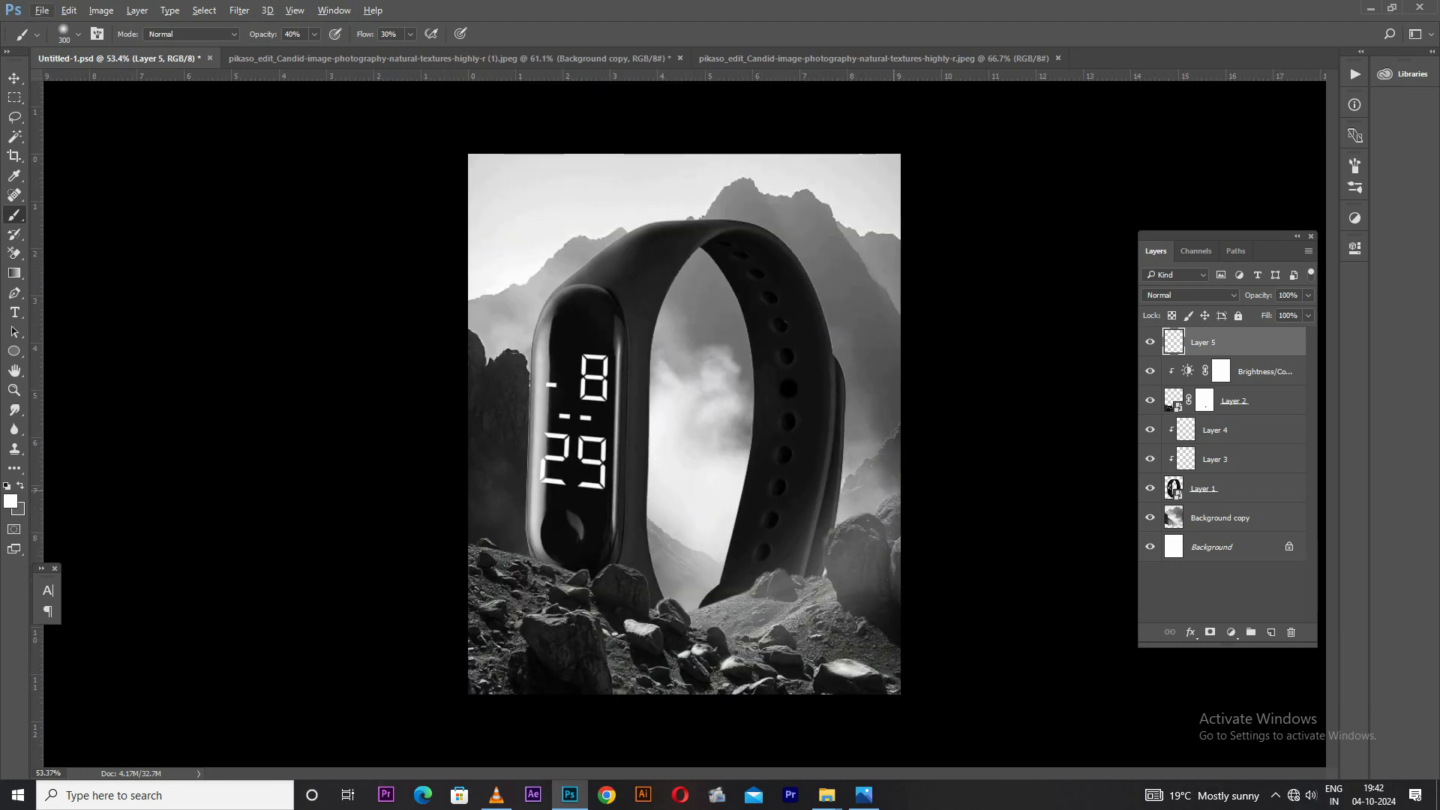
pyautogui.click(574, 573)
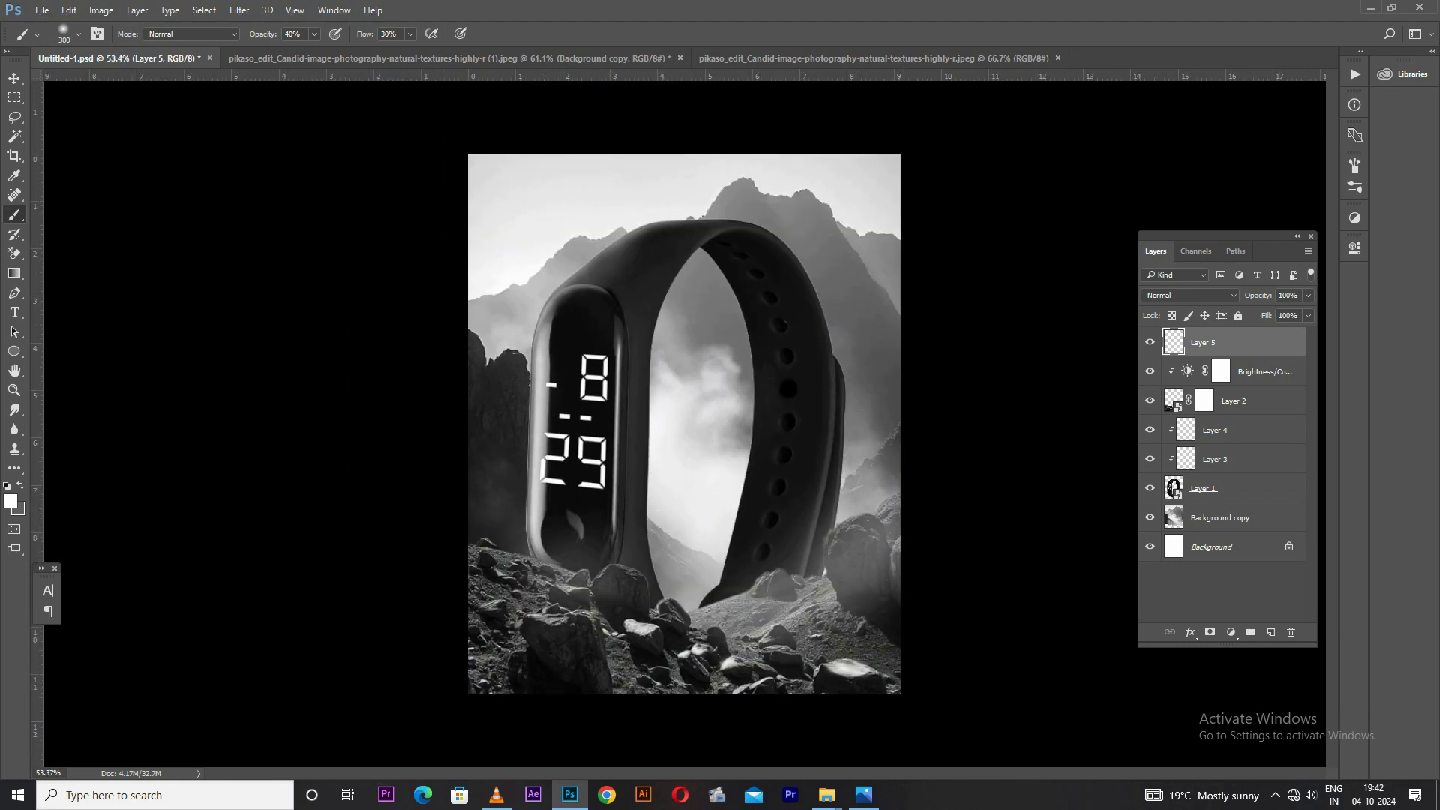
pyautogui.click(520, 584)
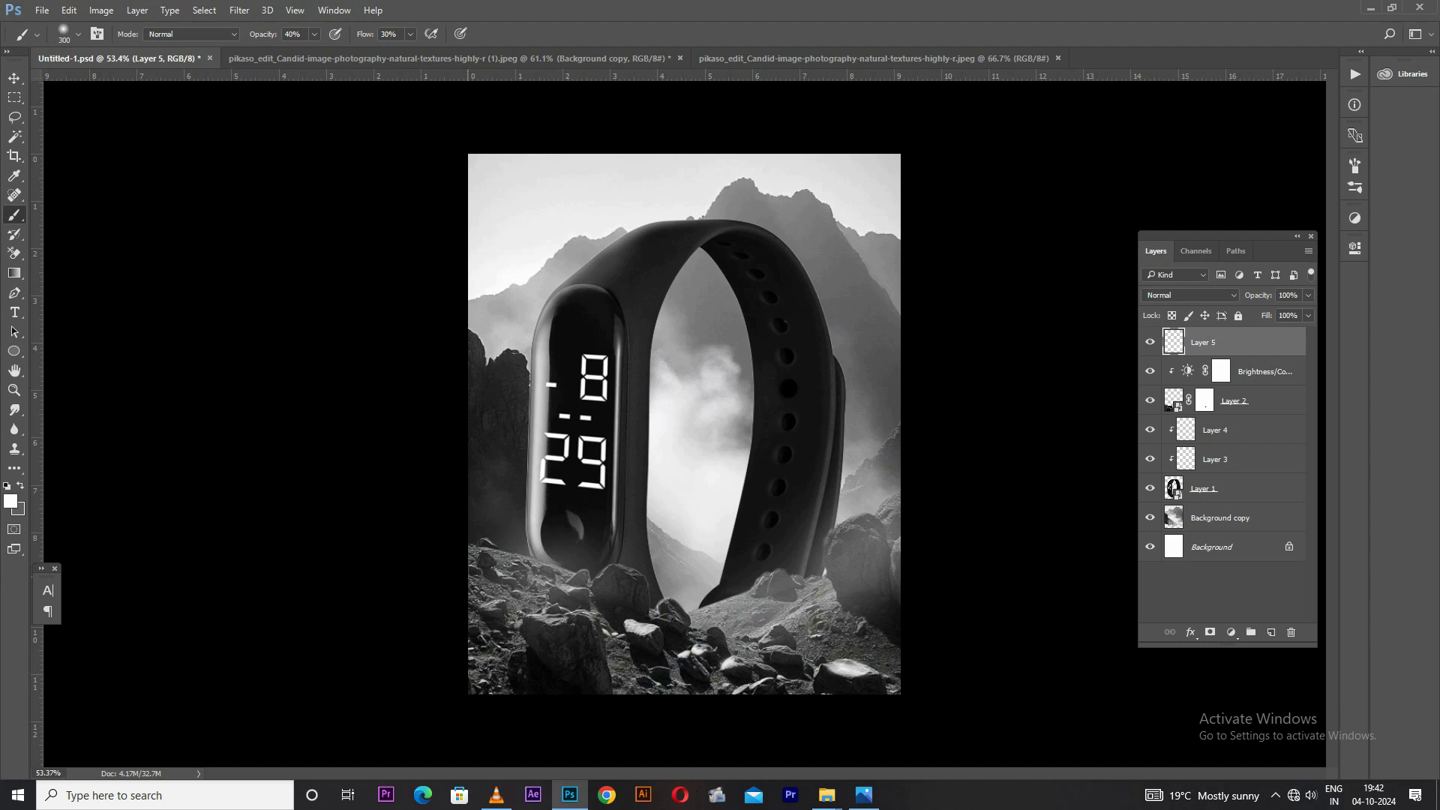
pyautogui.click(461, 576)
pyautogui.click(617, 610)
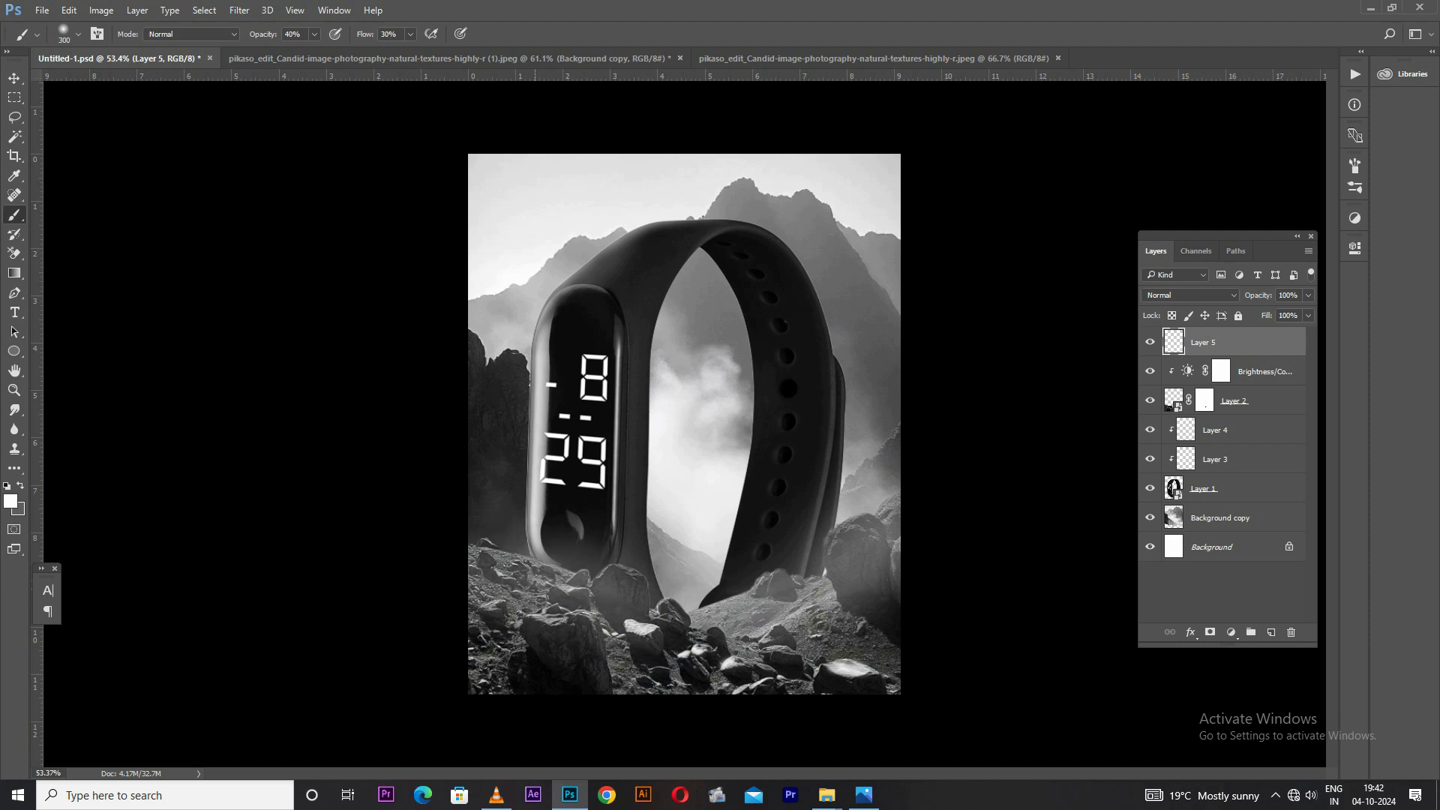
pyautogui.click(457, 562)
pyautogui.click(466, 577)
pyautogui.click(586, 615)
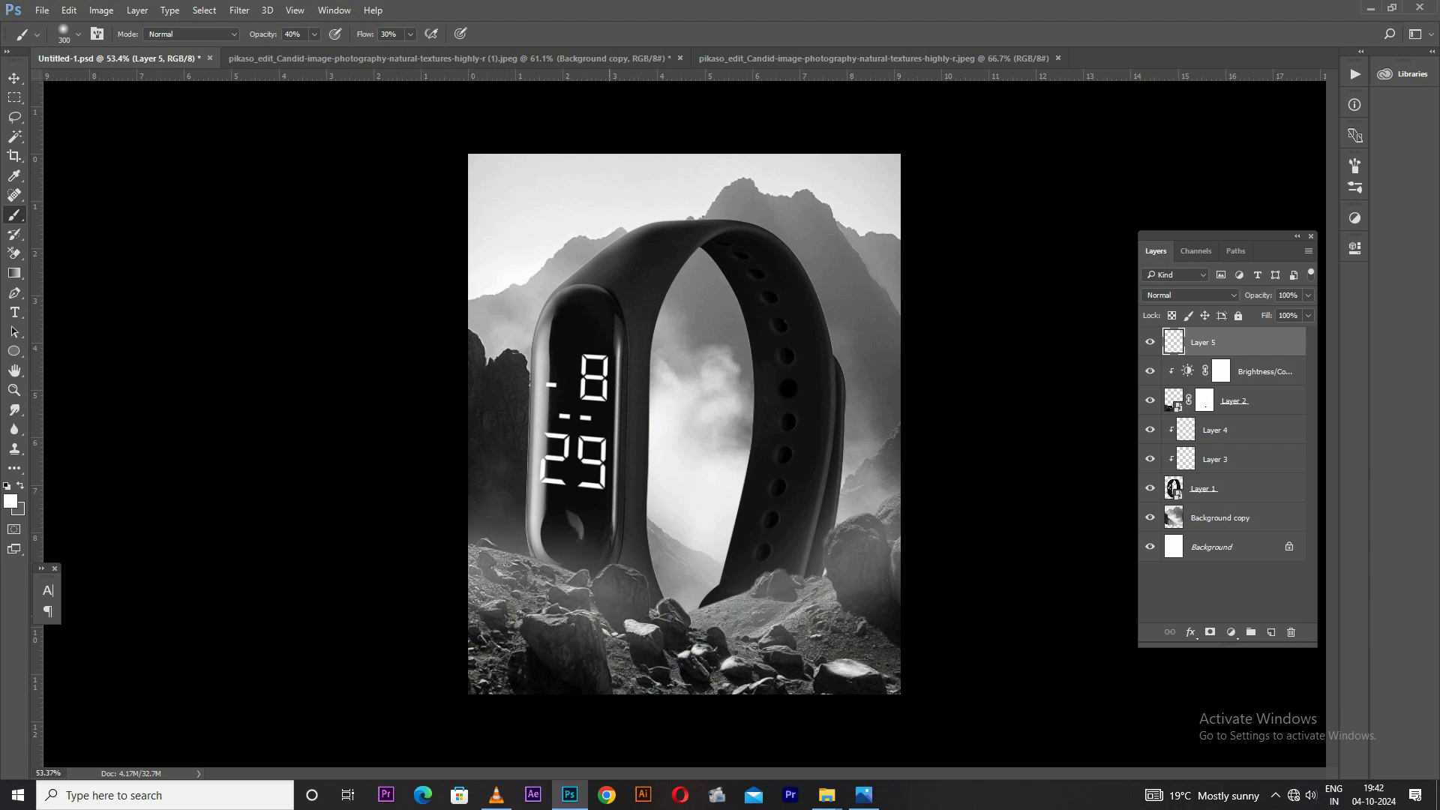
pyautogui.hotkey('ctrl', 'z')
pyautogui.click(666, 615)
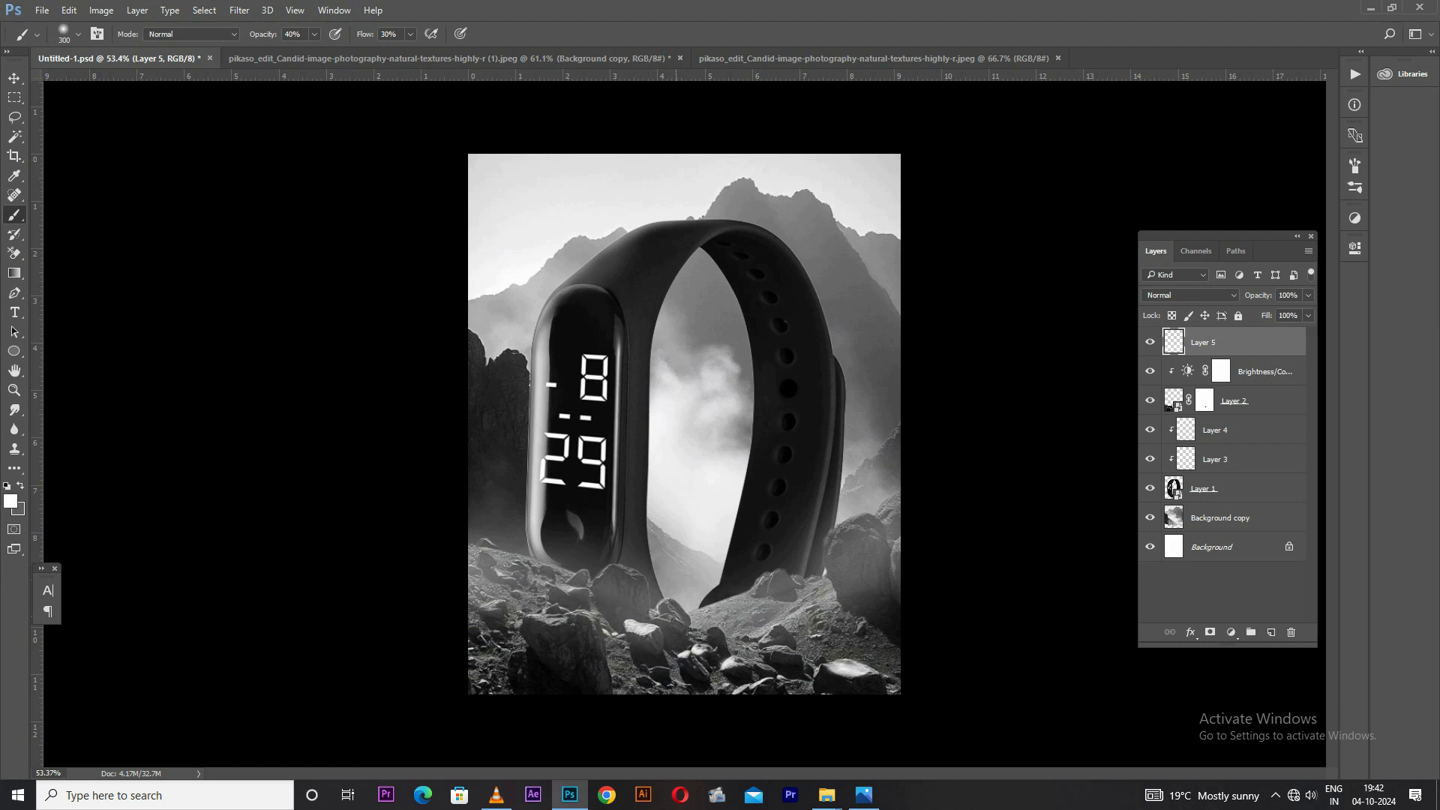
# Add soft white haze along both side edges of the poster and across the rocks at the base of the strap
pyautogui.moveTo(493, 516); pyautogui.dragTo(467, 505)
pyautogui.moveTo(875, 510); pyautogui.dragTo(909, 483)
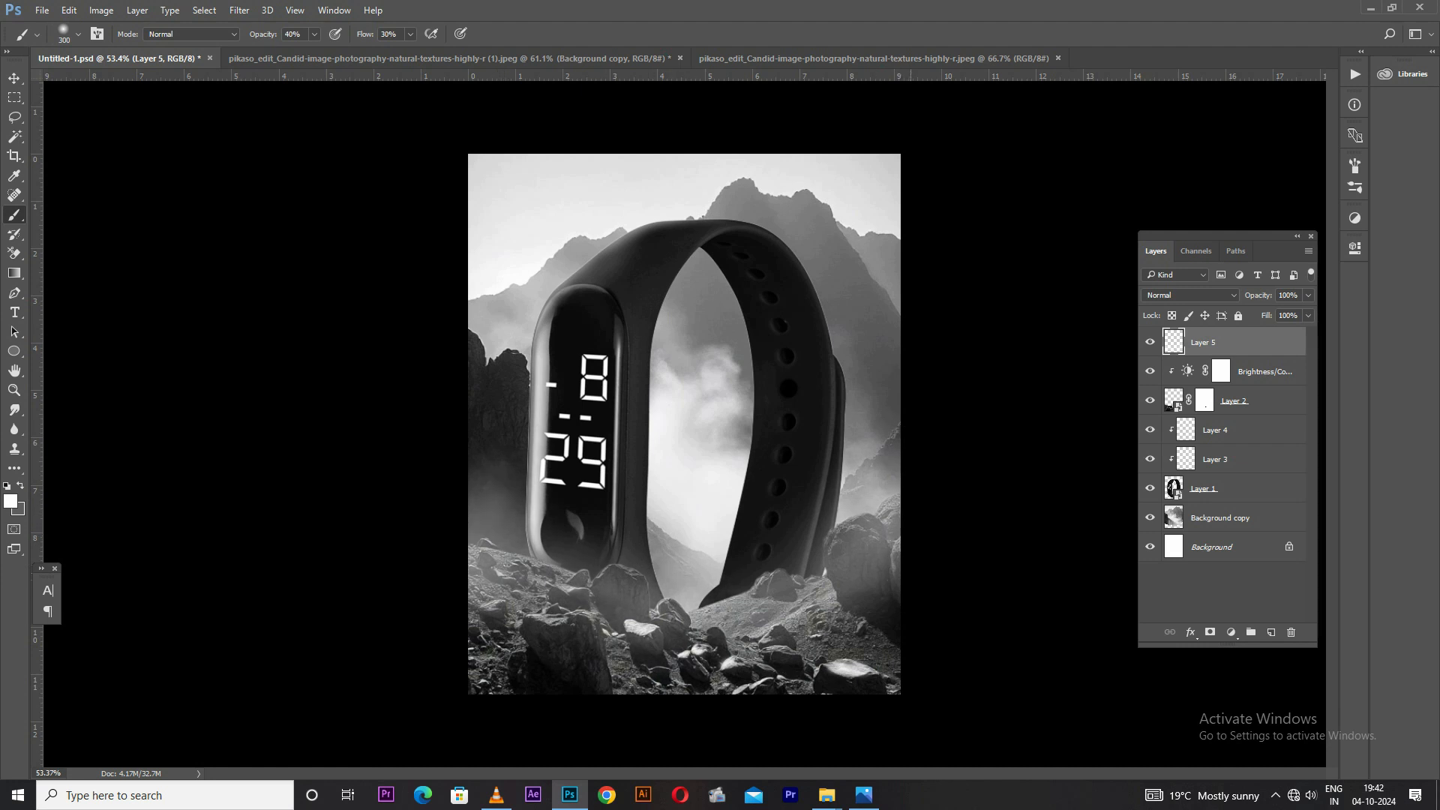
pyautogui.click(912, 596)
pyautogui.click(702, 614)
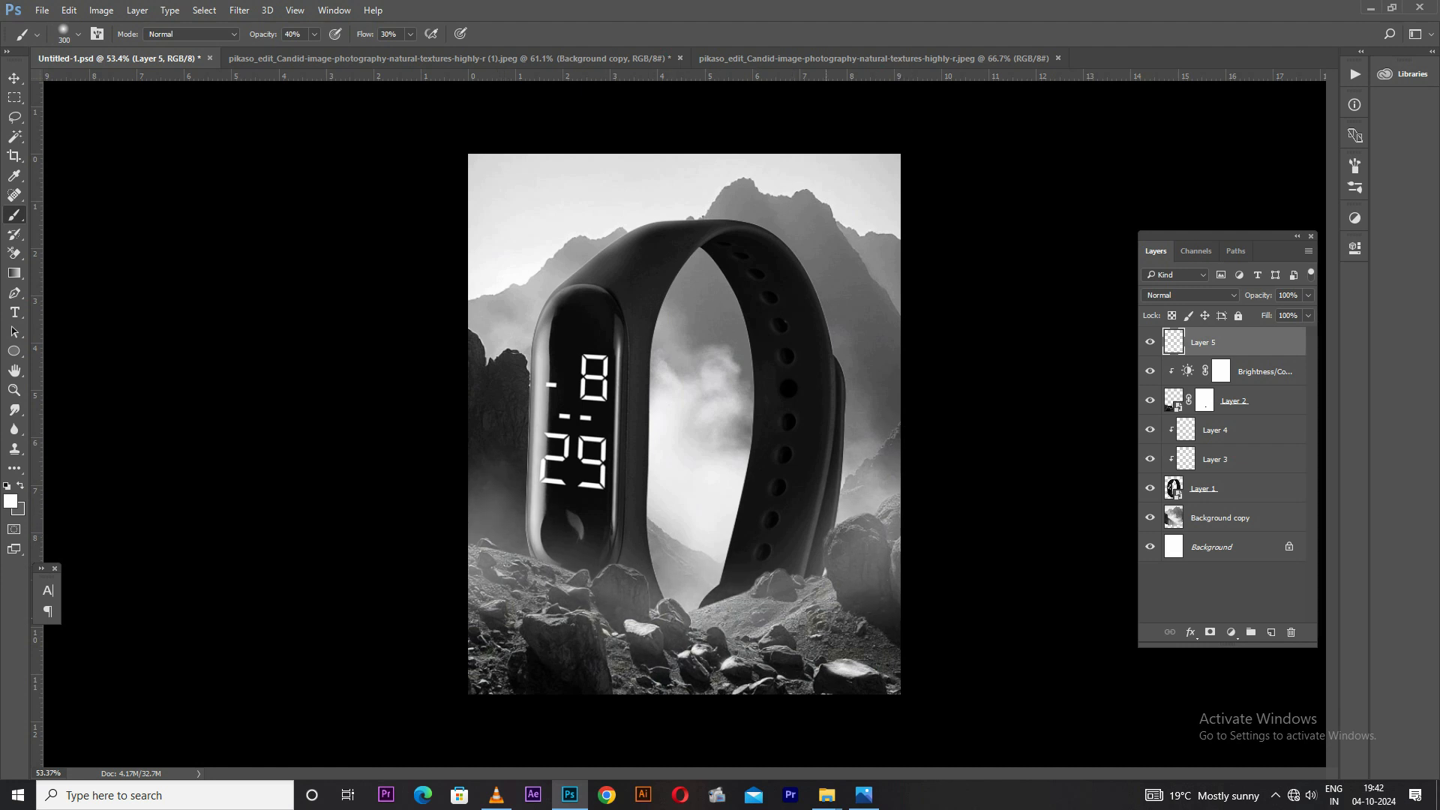
pyautogui.click(782, 624)
pyautogui.click(656, 609)
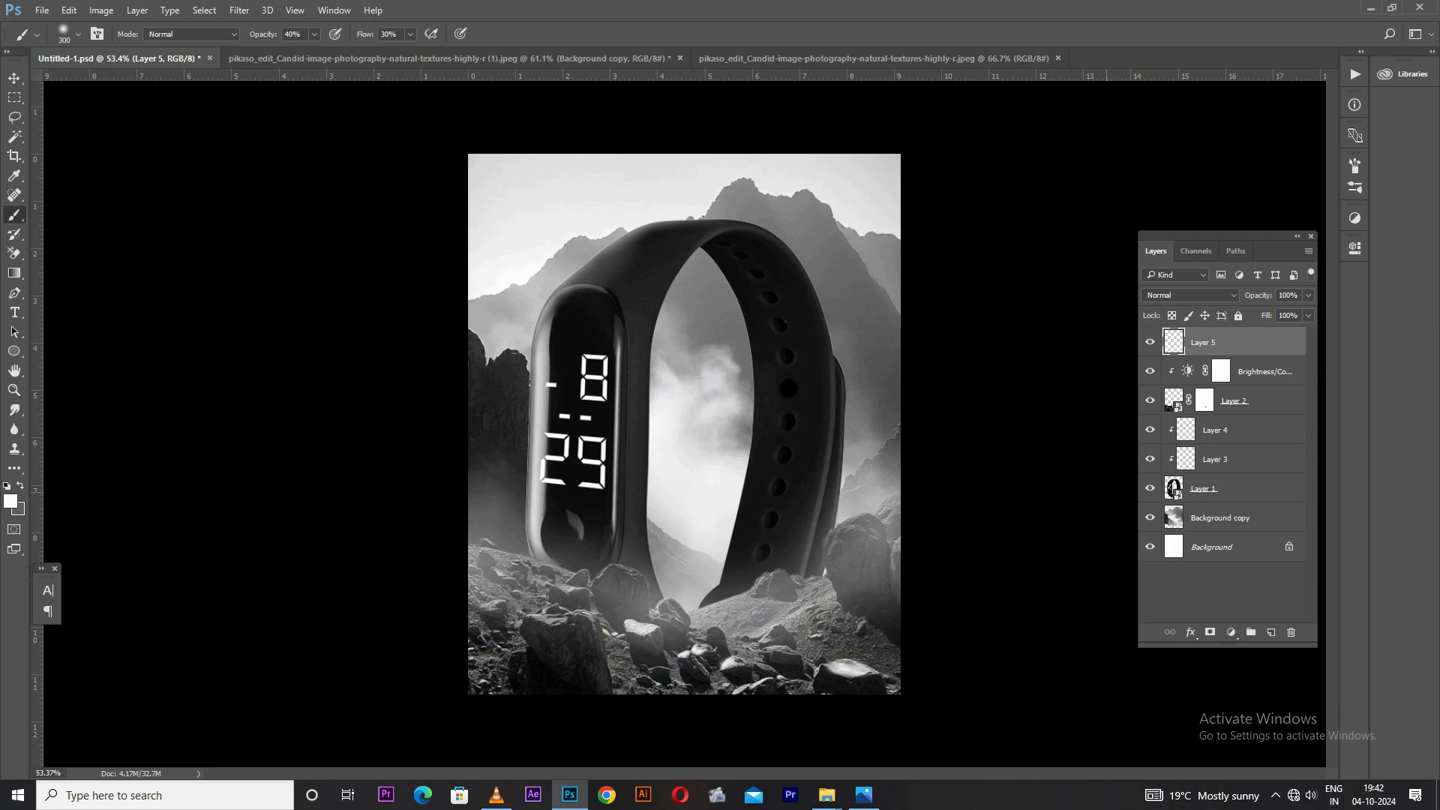
# Free-transform the clipped Layer 6 shading over the foreground rocks, adjusting its top edge and extending its bottom edge below the canvas
pyautogui.press('v')
pyautogui.click(1245, 401)
pyautogui.scroll(5, 724, 477)
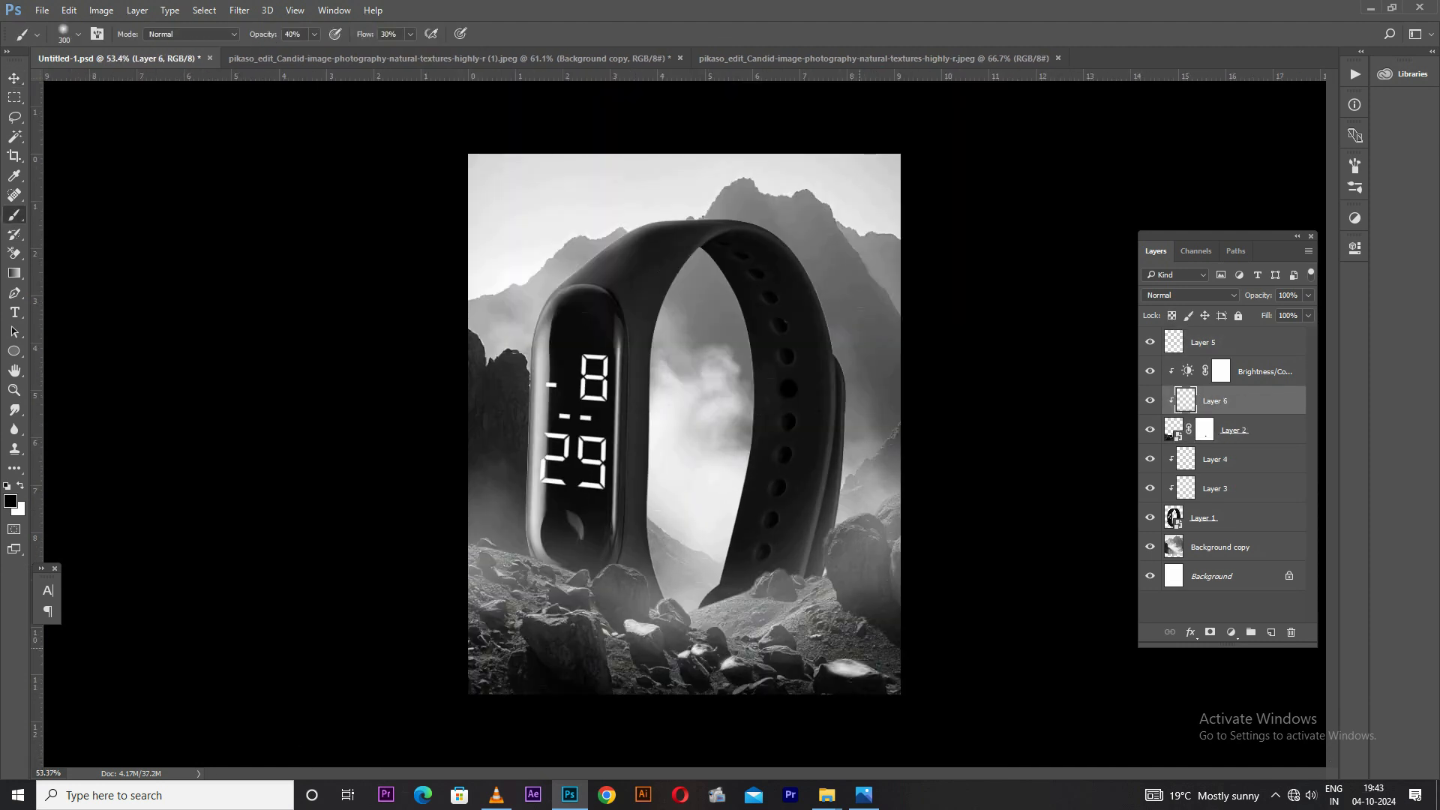
pyautogui.hotkey('ctrl', 't')
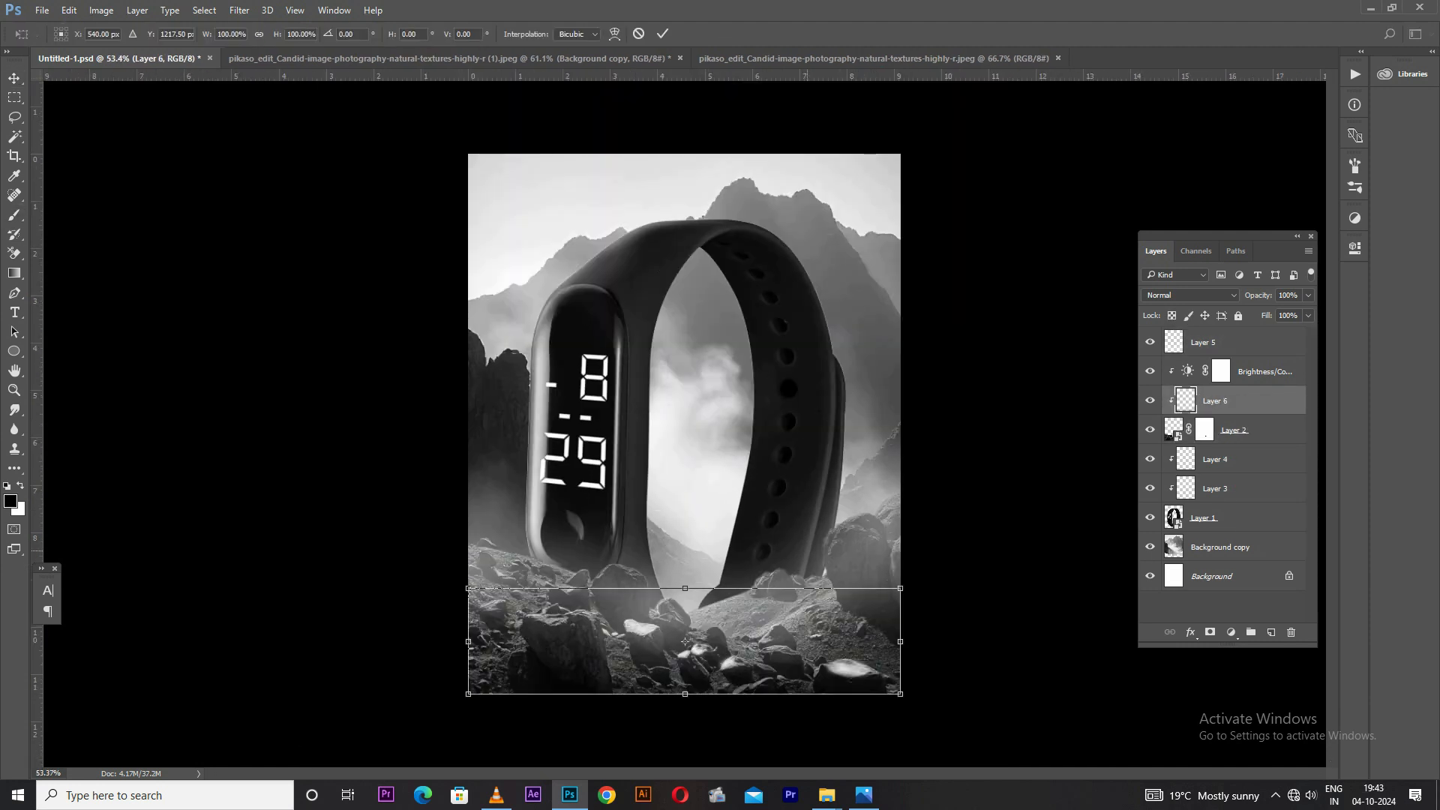
pyautogui.moveTo(685, 588); pyautogui.dragTo(685, 568)
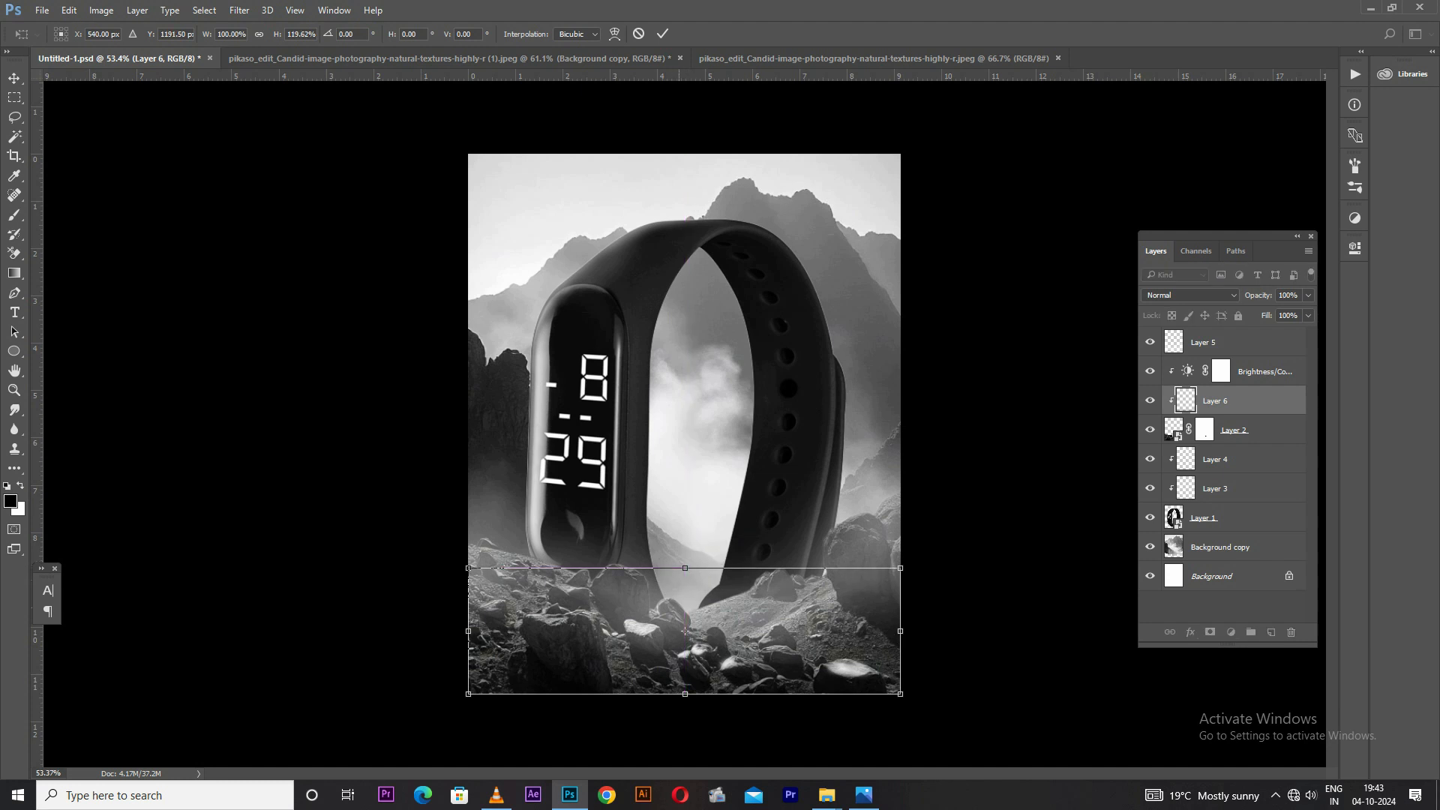
pyautogui.moveTo(685, 694); pyautogui.dragTo(684, 707)
pyautogui.moveTo(685, 567); pyautogui.dragTo(685, 589)
pyautogui.press('b')
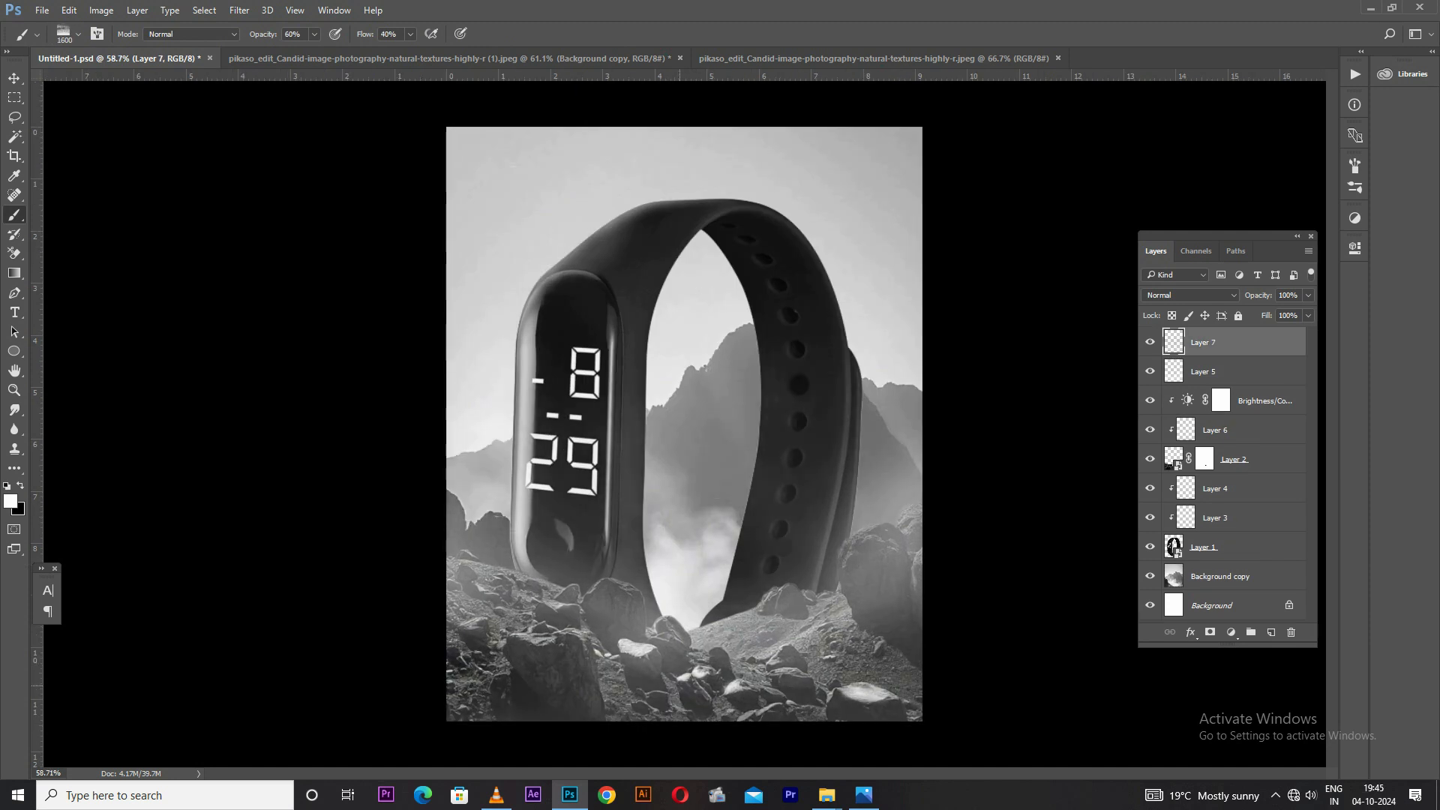
# Brush white fog over the foreground rocks on Layer 7 and mask it out in black along the poster's lower edge
pyautogui.click(712, 677)
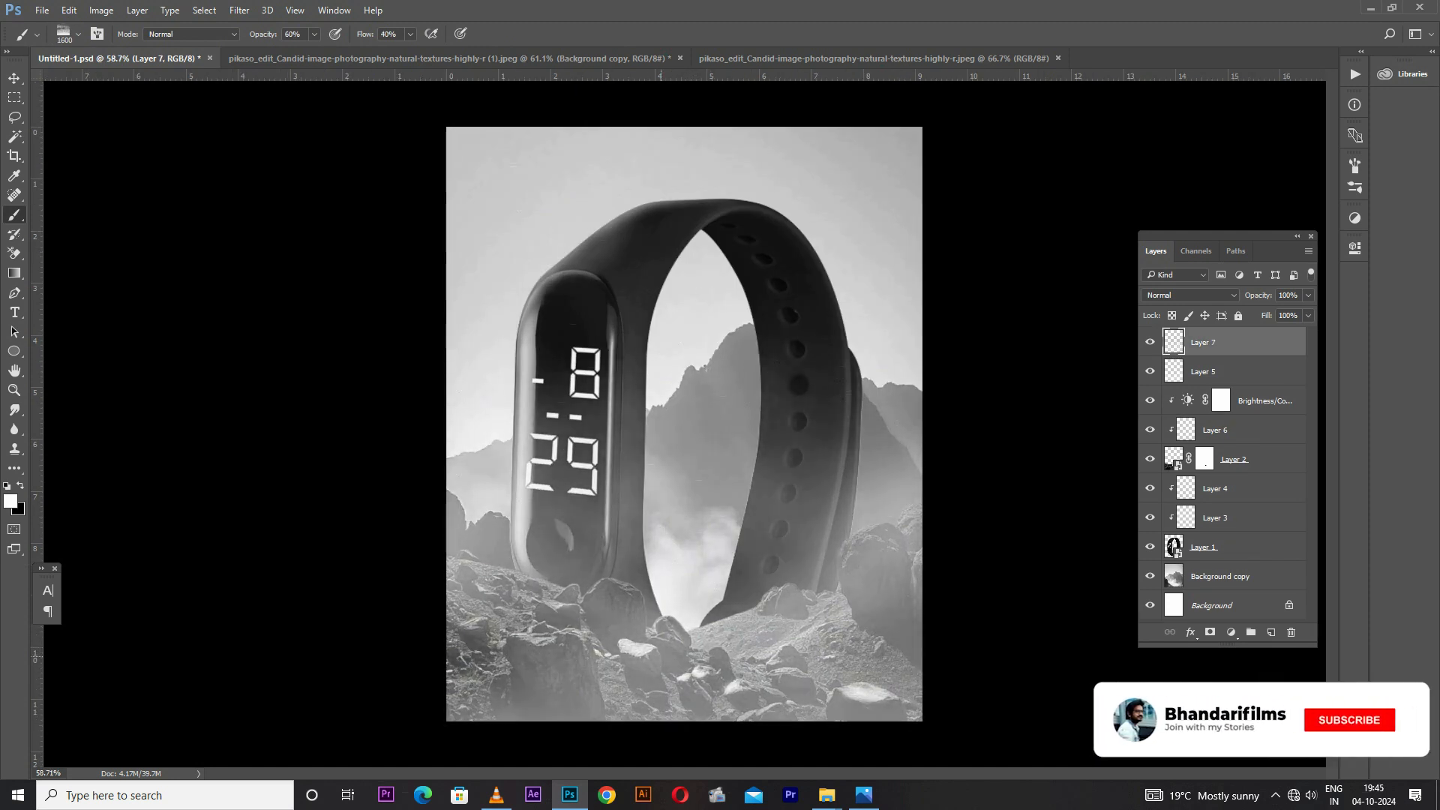
pyautogui.click(1209, 632)
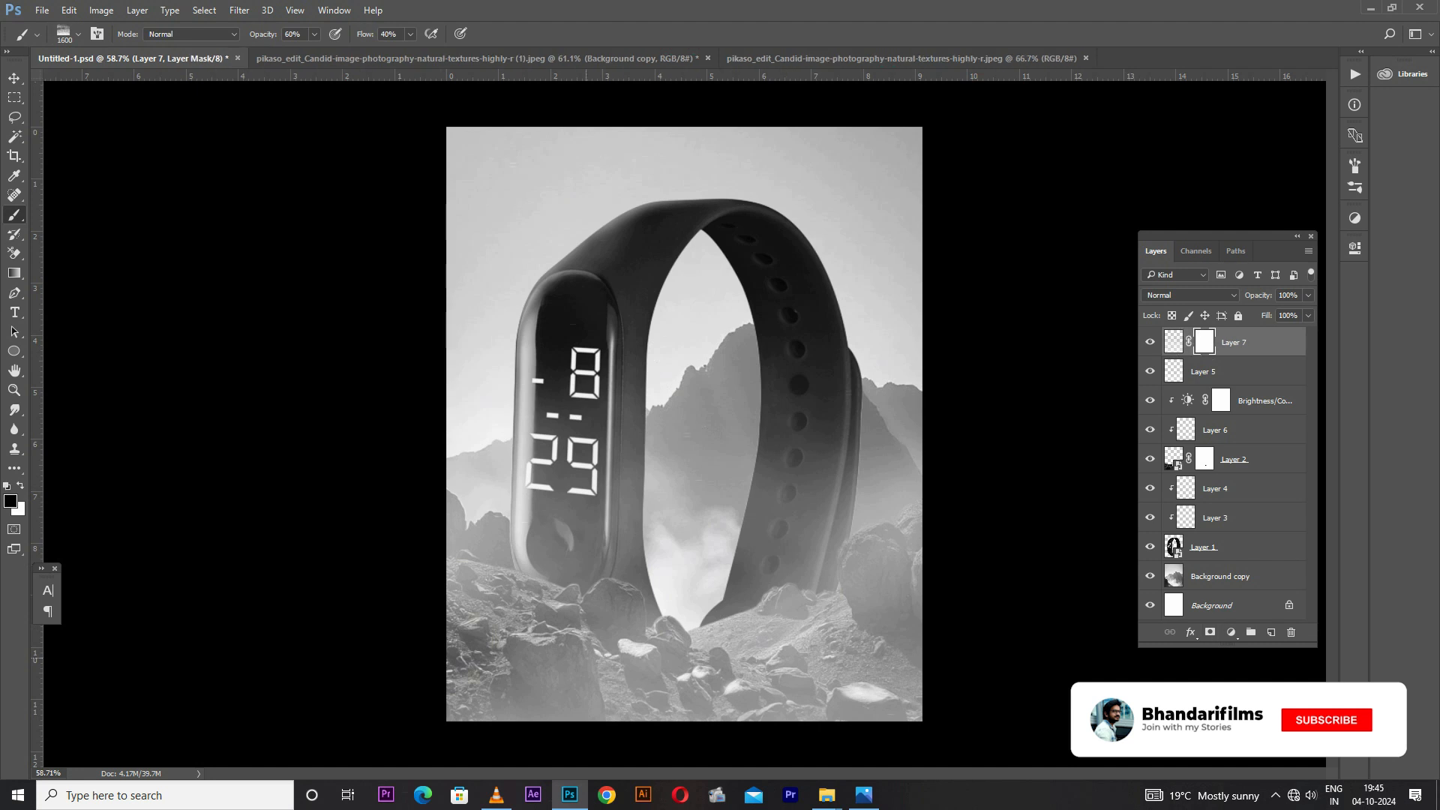
pyautogui.scroll(-2, 688, 424)
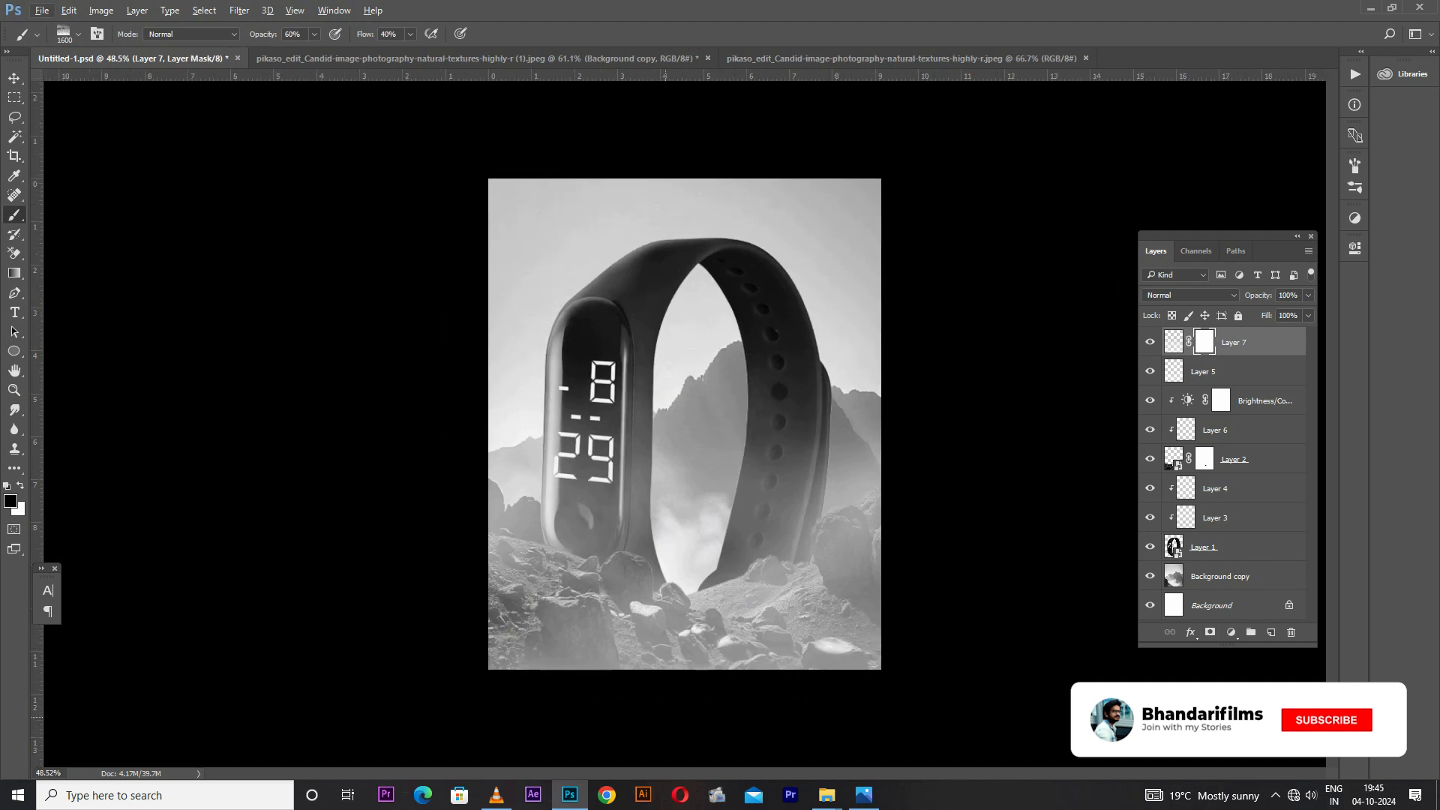
pyautogui.click(691, 752)
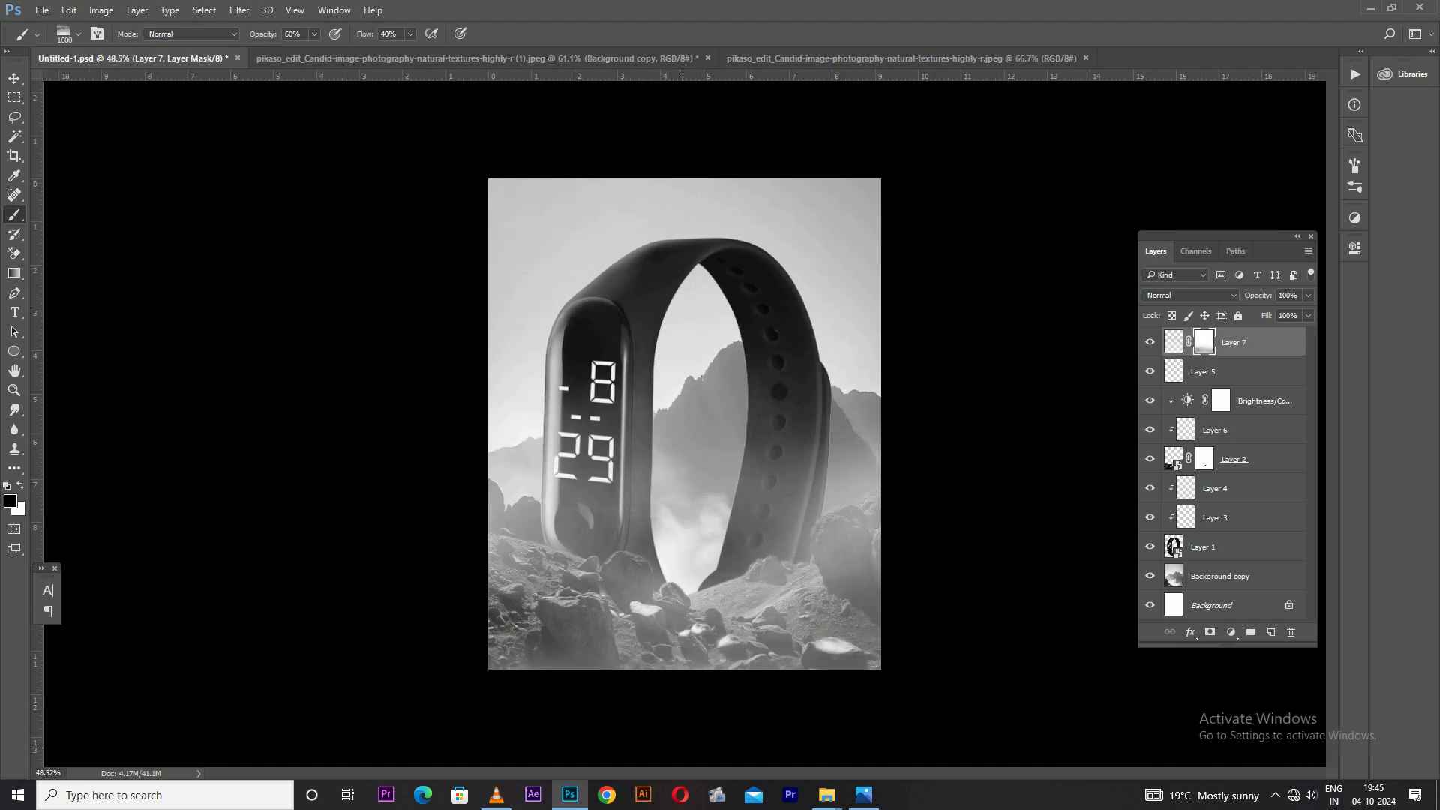
pyautogui.click(580, 748)
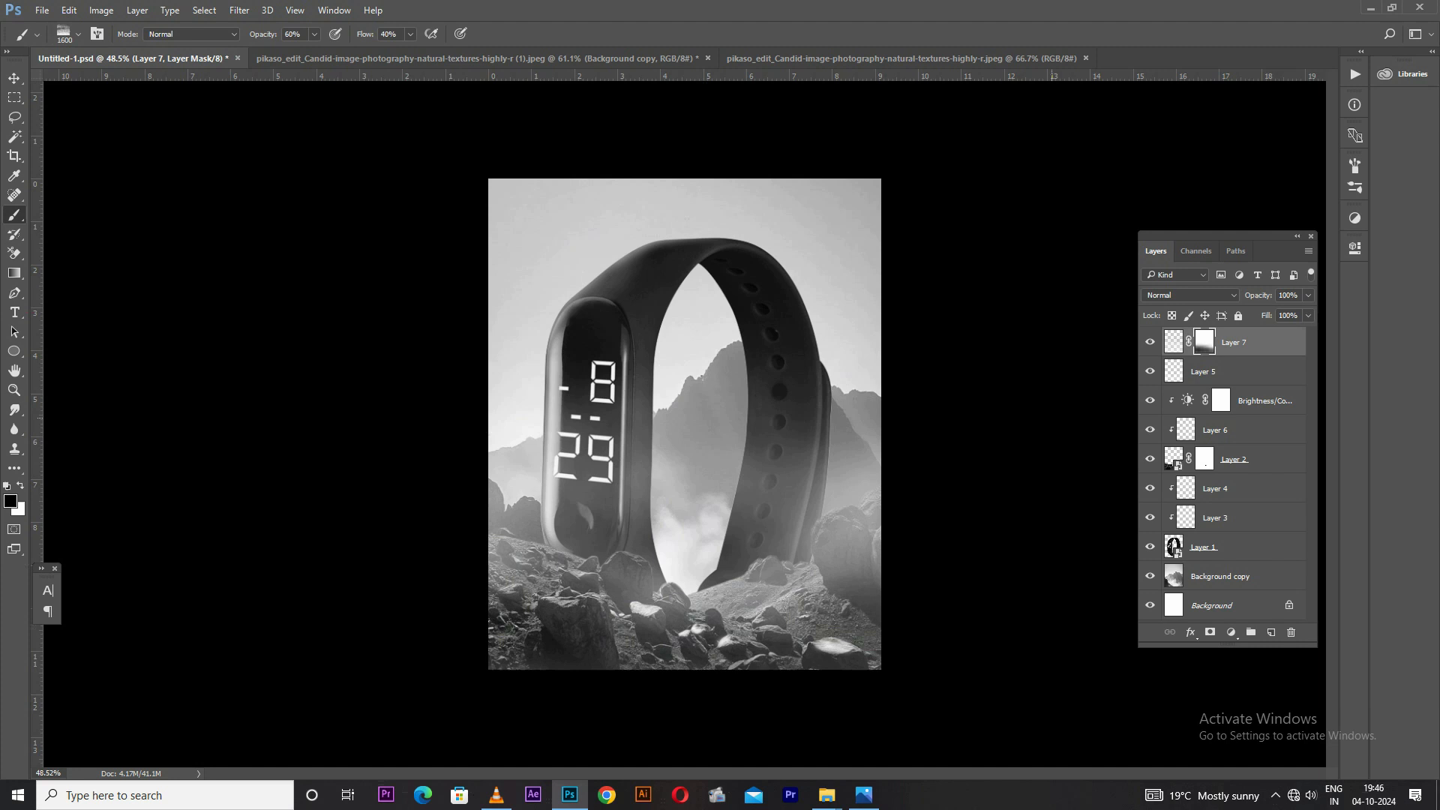
pyautogui.hotkey('ctrl', 't')
pyautogui.moveTo(742, 592); pyautogui.dragTo(742, 579)
pyautogui.hotkey('ctrl', 'z')
pyautogui.press('Escape')
# Fade Layer 7's mask with a black-to-transparent gradient, replacing a tall one with a shorter one from below the canvas to the rocks
pyautogui.press('g')
pyautogui.moveTo(692, 667); pyautogui.dragTo(692, 384)
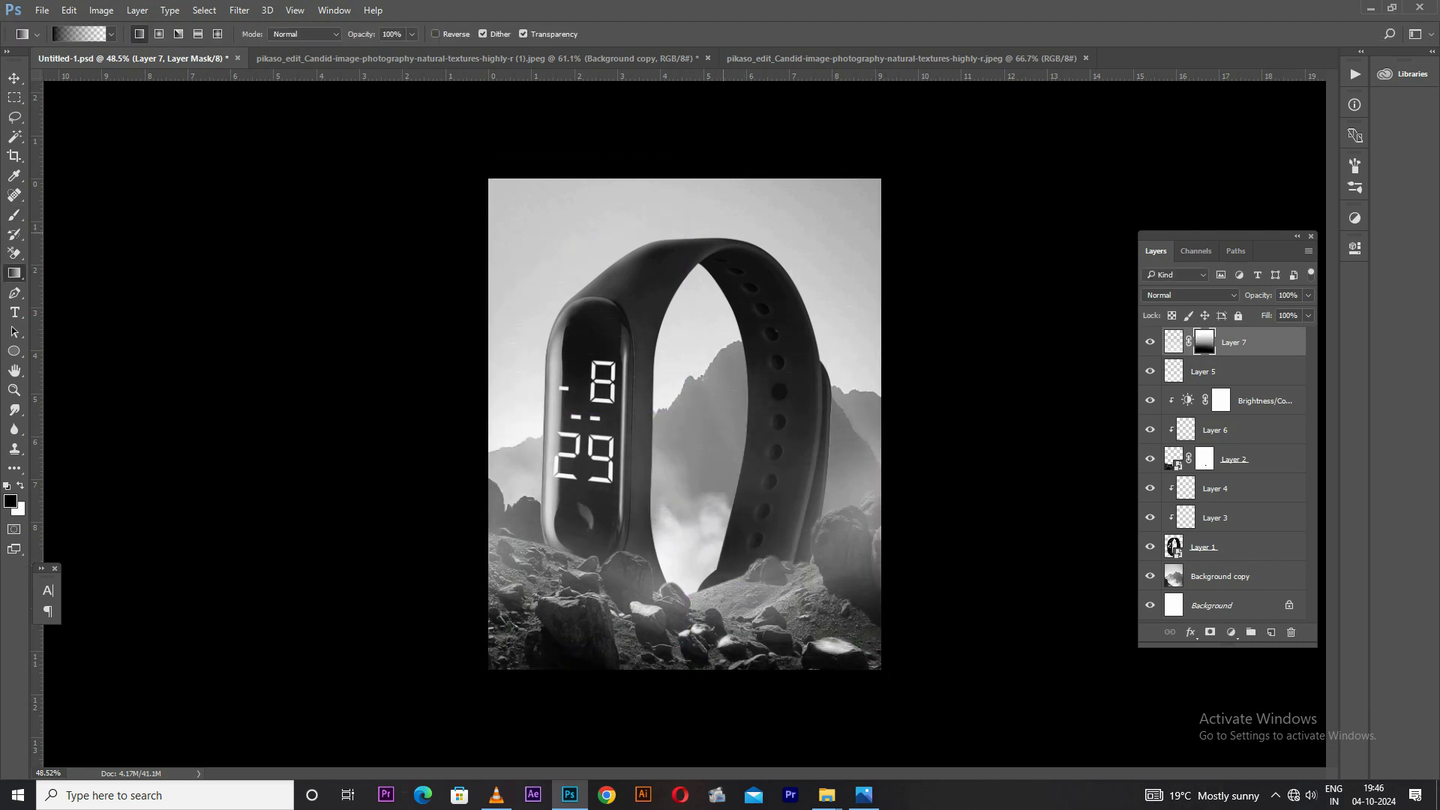
pyautogui.hotkey('ctrl', 'z')
pyautogui.moveTo(674, 696); pyautogui.dragTo(674, 543)
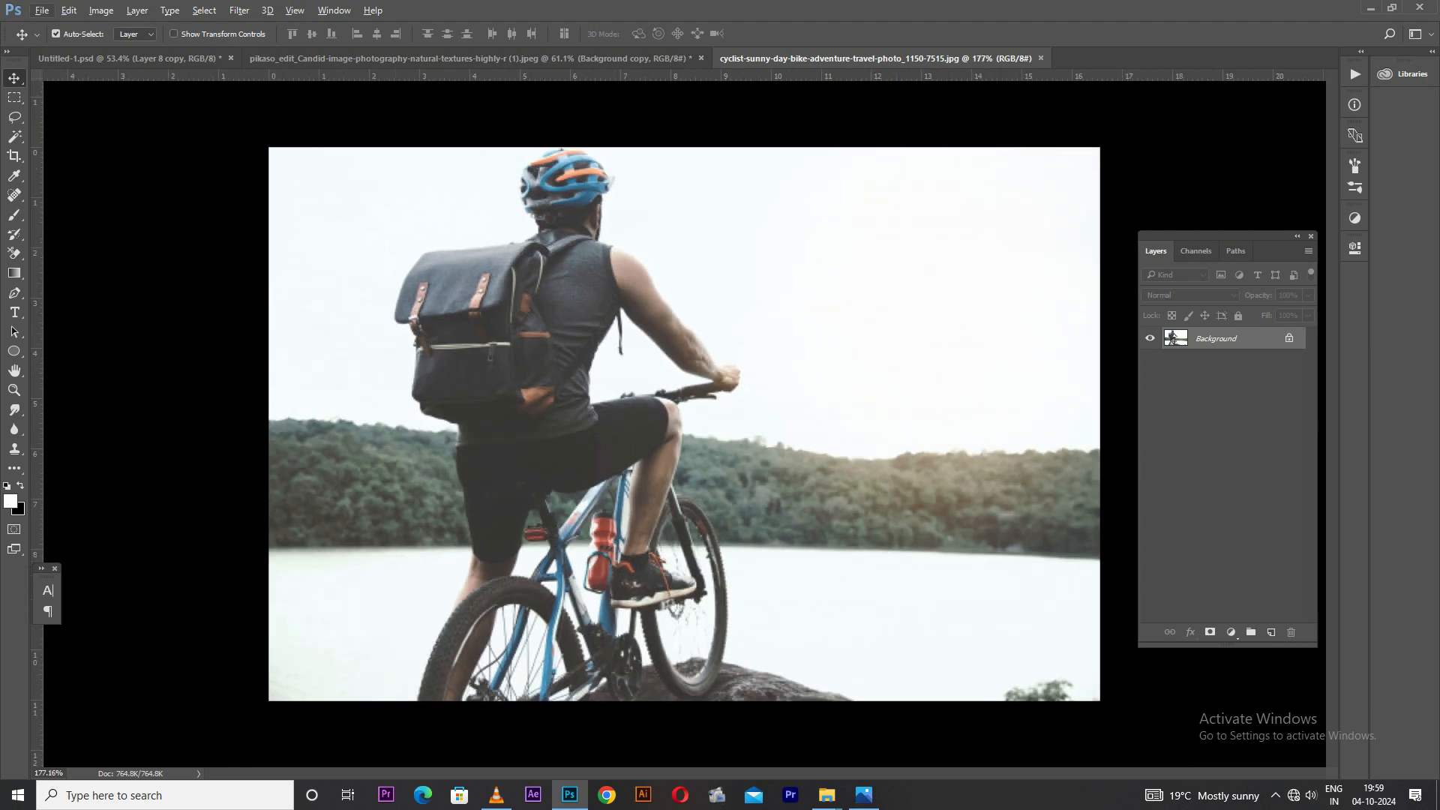
# Duplicate the background layer of the cyclist photo and open Color Range for the copy
pyautogui.hotkey('ctrl', 'j')
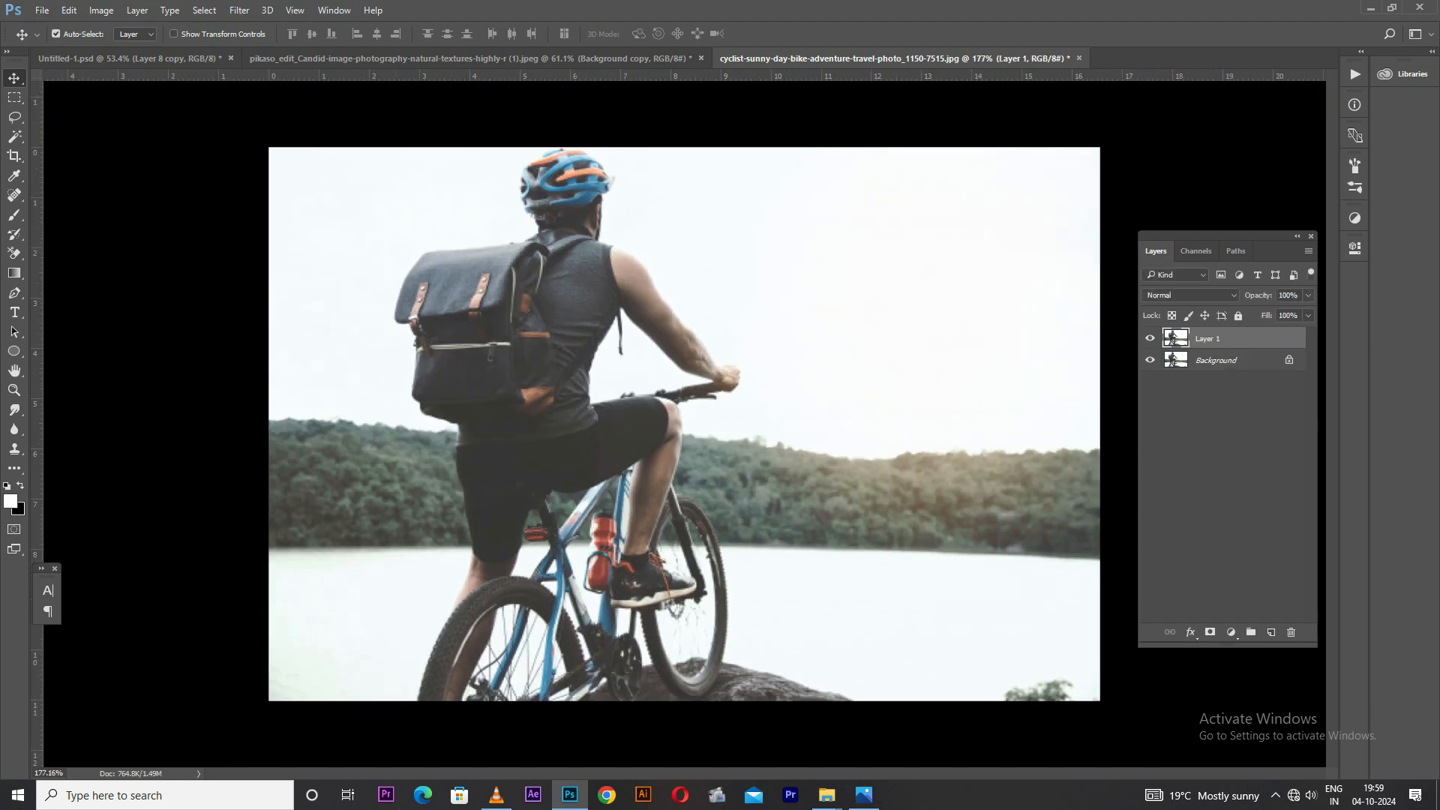
pyautogui.click(204, 9)
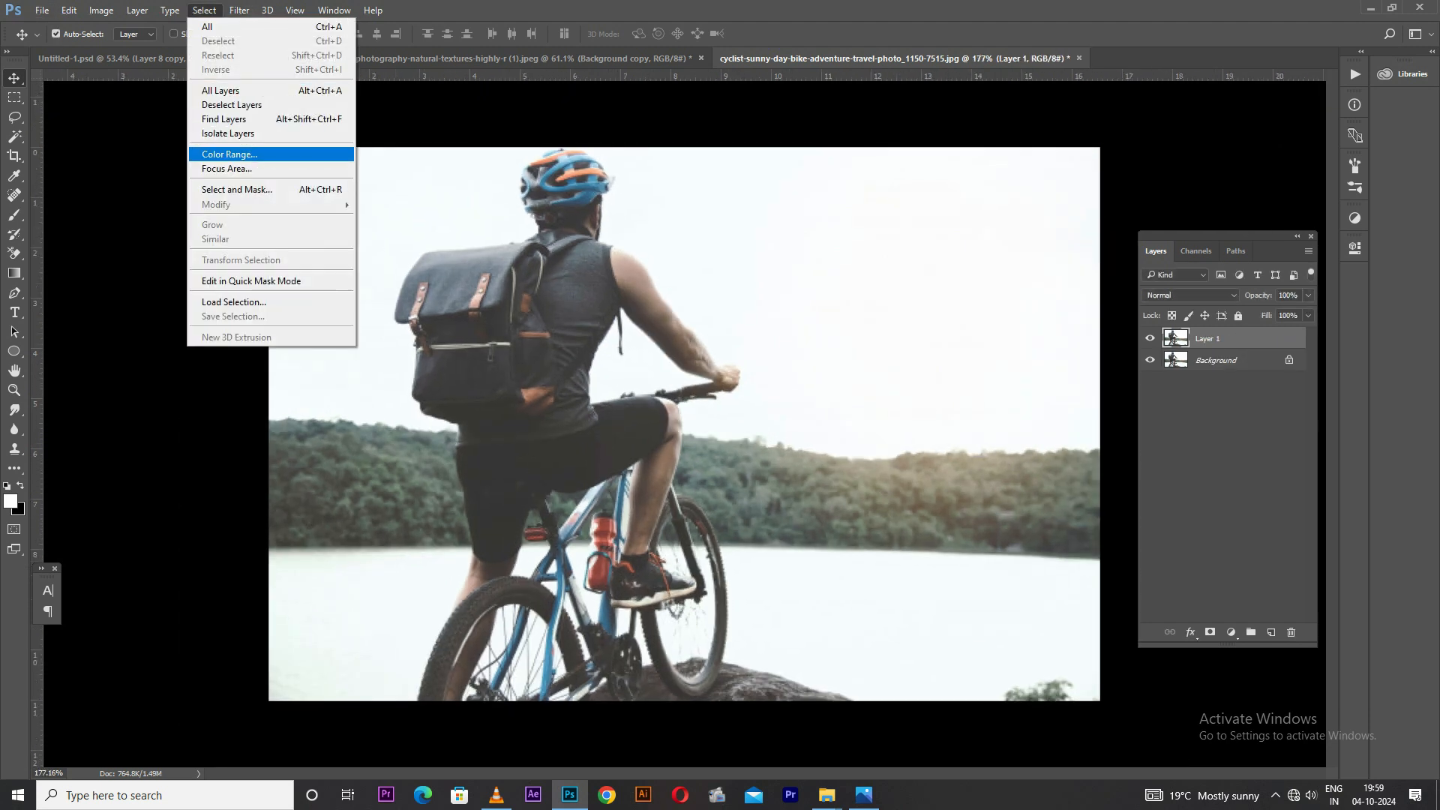
pyautogui.click(228, 154)
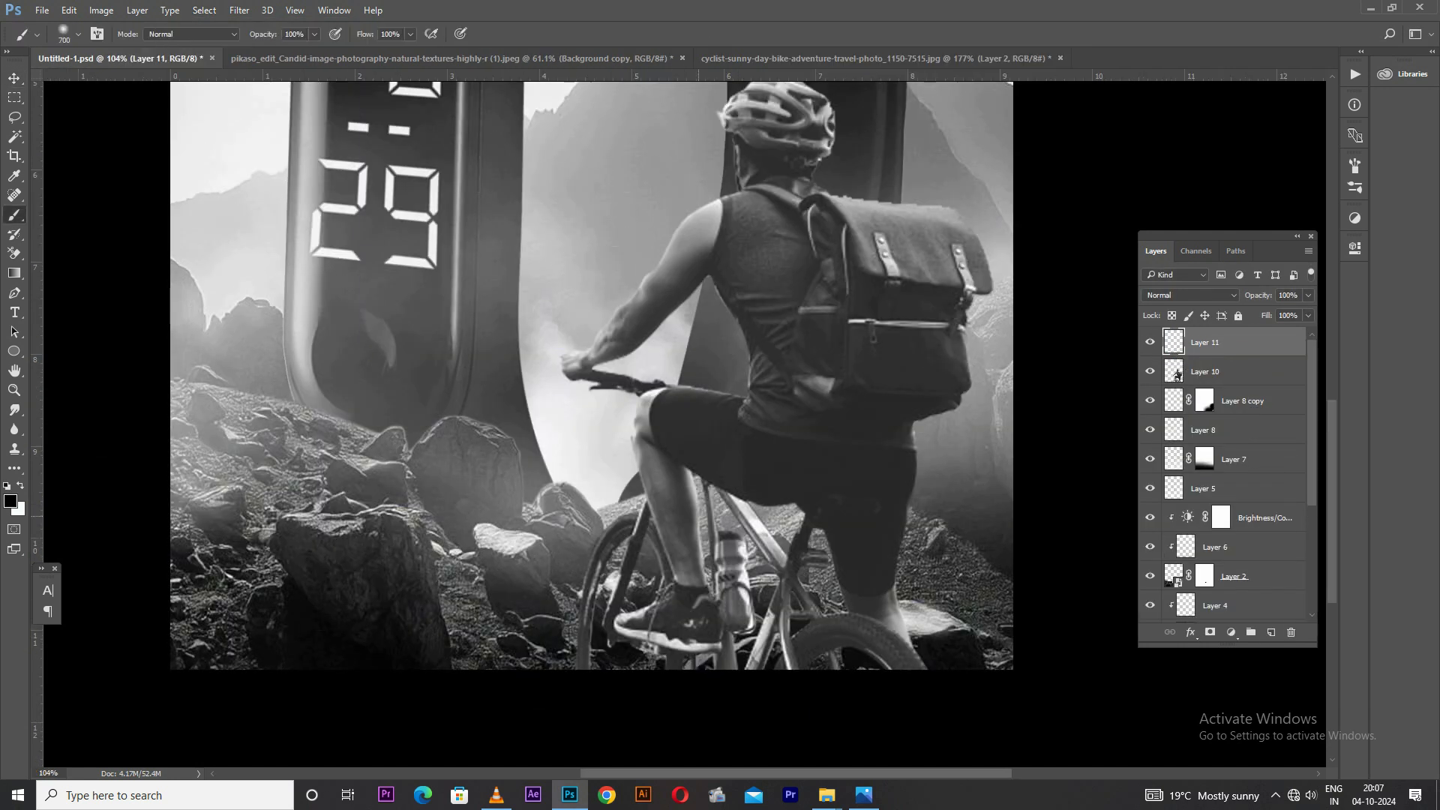
# Set the brush to 40% opacity and 20% flow and shade the cyclist's leg and rear wheel in black on Layer 11
pyautogui.click(293, 34)
pyautogui.write('40')
pyautogui.press('Tab')
pyautogui.write('20')
pyautogui.moveTo(681, 484); pyautogui.dragTo(697, 551)
pyautogui.moveTo(814, 600)
pyautogui.mouseDown()
pyautogui.moveTo(911, 660)
pyautogui.moveTo(755, 661)
pyautogui.mouseUp()
# Reduce the brush size and darken the water bottle, bicycle frame, cyclist's calf and shoe on Layer 11
pyautogui.press('[')
pyautogui.press('[')
pyautogui.press('[')
pyautogui.press('[')
pyautogui.moveTo(734, 548)
pyautogui.mouseDown()
pyautogui.moveTo(740, 624)
pyautogui.moveTo(741, 604)
pyautogui.mouseUp()
pyautogui.moveTo(709, 646); pyautogui.dragTo(641, 642)
pyautogui.moveTo(694, 532); pyautogui.dragTo(698, 578)
pyautogui.moveTo(671, 634); pyautogui.dragTo(624, 624)
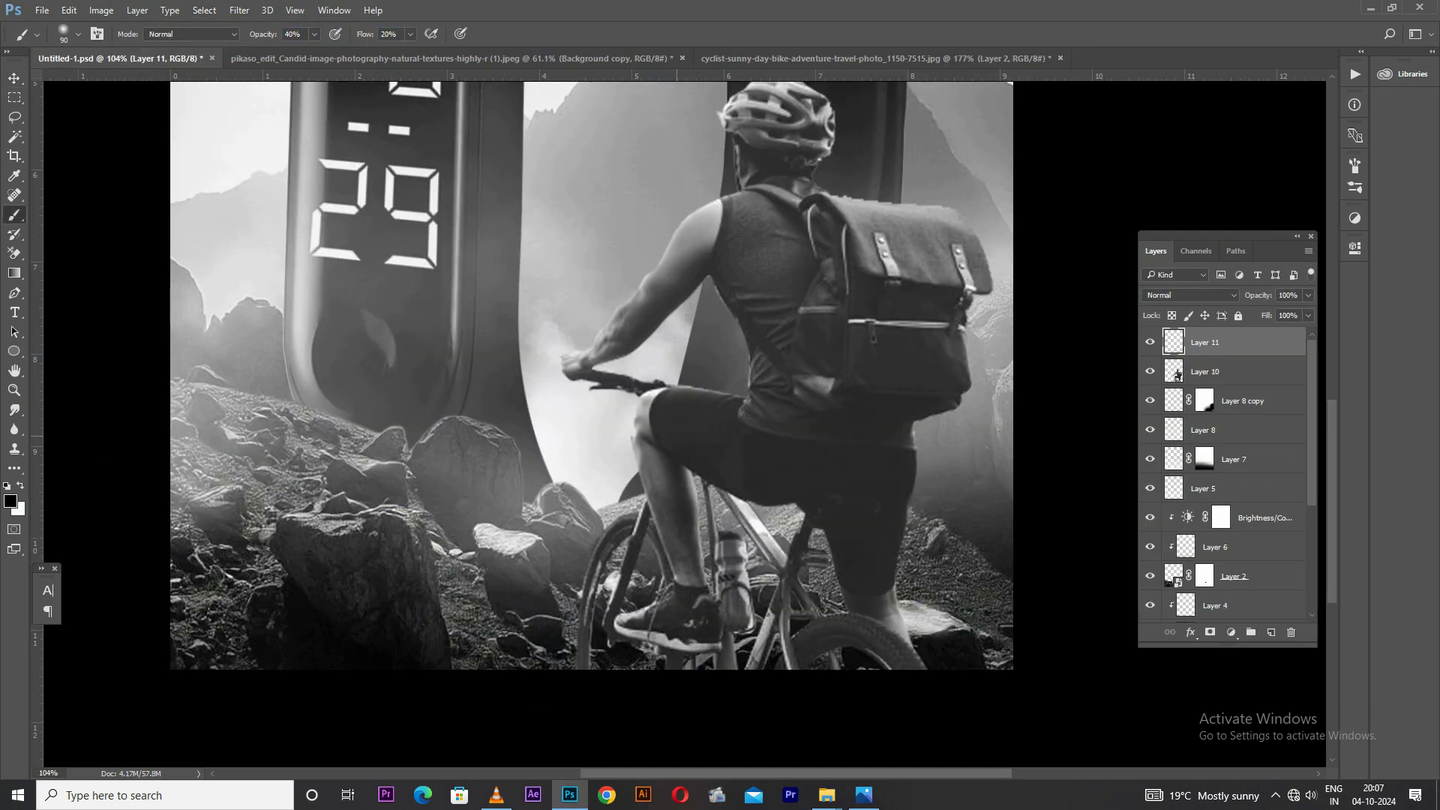
# Enlarge the brush and paint black shading across the cyclist's shorts, backpack base and handlebar area
pyautogui.press(']')
pyautogui.press(']')
pyautogui.moveTo(788, 504); pyautogui.dragTo(900, 513)
pyautogui.moveTo(967, 390)
pyautogui.mouseDown()
pyautogui.moveTo(817, 218)
pyautogui.moveTo(577, 360)
pyautogui.mouseUp()
# Shade the cyclist's neck, shoulder, backpack and standing leg in black, and clip Layer 11 to the cyclist layer
pyautogui.moveTo(780, 188); pyautogui.dragTo(791, 244)
pyautogui.moveTo(795, 180); pyautogui.dragTo(777, 286)
pyautogui.moveTo(784, 225); pyautogui.dragTo(750, 213)
pyautogui.moveTo(825, 326); pyautogui.dragTo(915, 357)
pyautogui.moveTo(949, 420)
pyautogui.mouseDown()
pyautogui.moveTo(900, 525)
pyautogui.moveTo(893, 720)
pyautogui.mouseUp()
pyautogui.moveTo(713, 622); pyautogui.dragTo(727, 717)
pyautogui.hotkey('ctrl', '0')
pyautogui.hotkey('ctrl', 'alt', 'g')
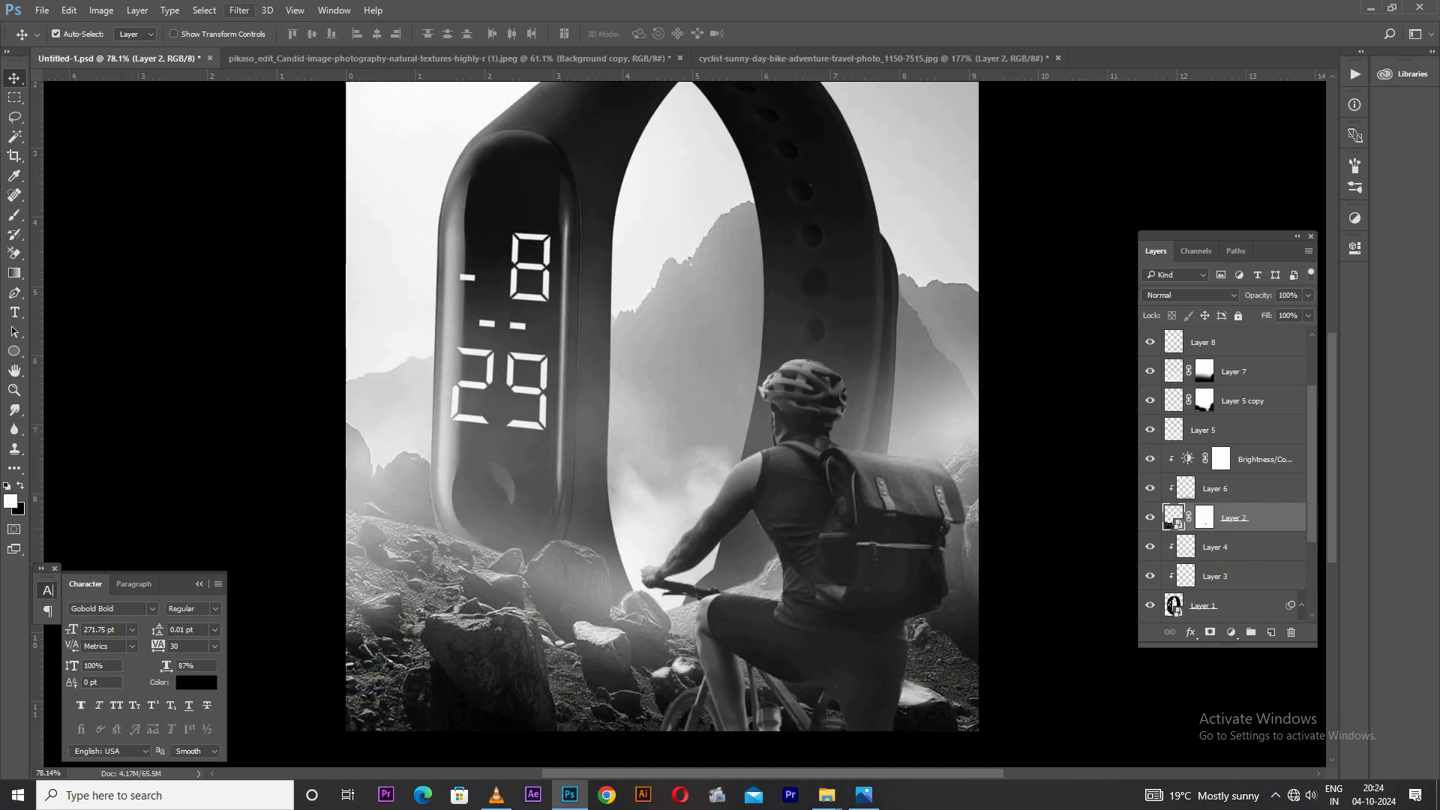
# Start a Tilt-Shift blur on the rocks in Layer 2, setting the blur to 4 px and narrowing the lower transition zone
pyautogui.click(240, 10)
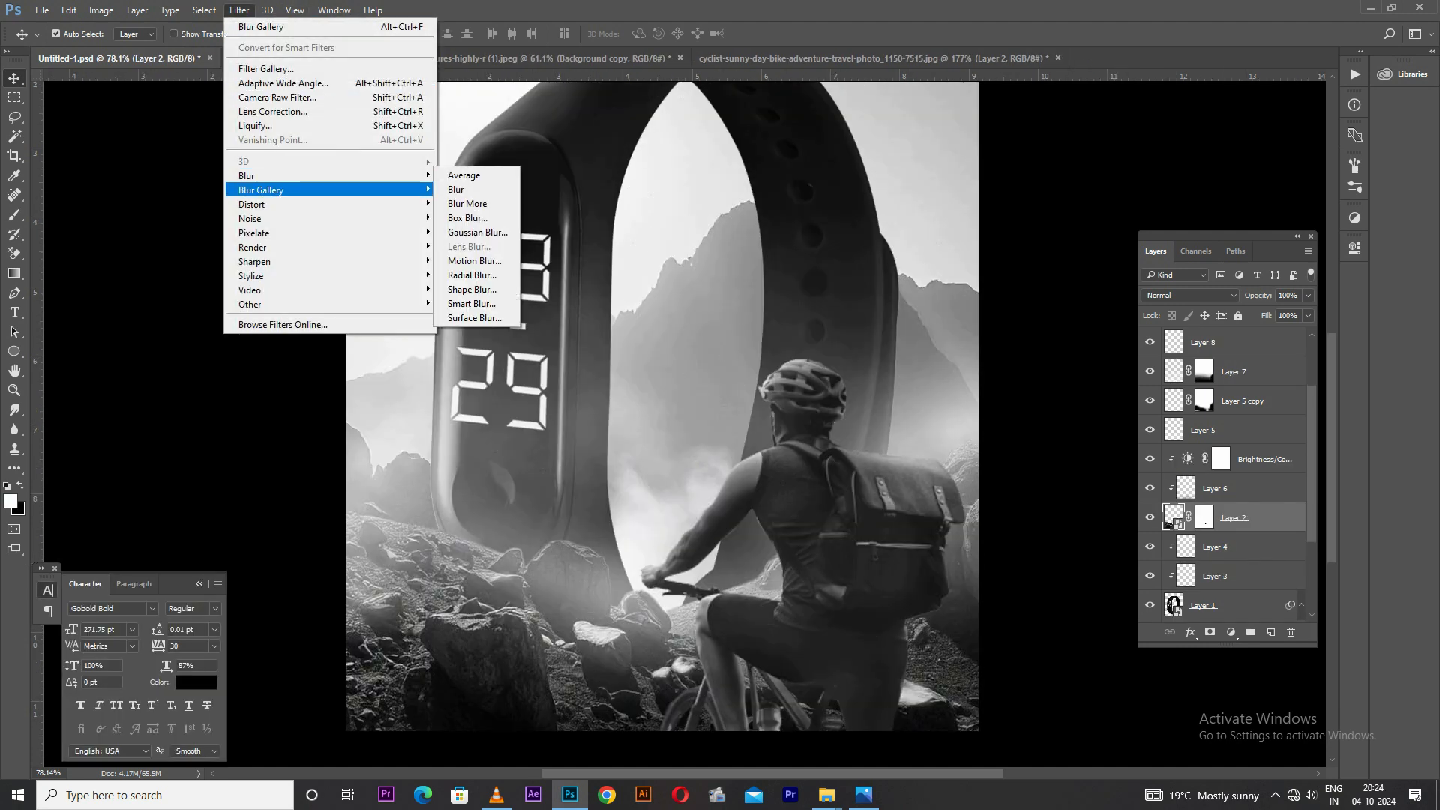
pyautogui.moveTo(262, 190)
pyautogui.click(468, 217)
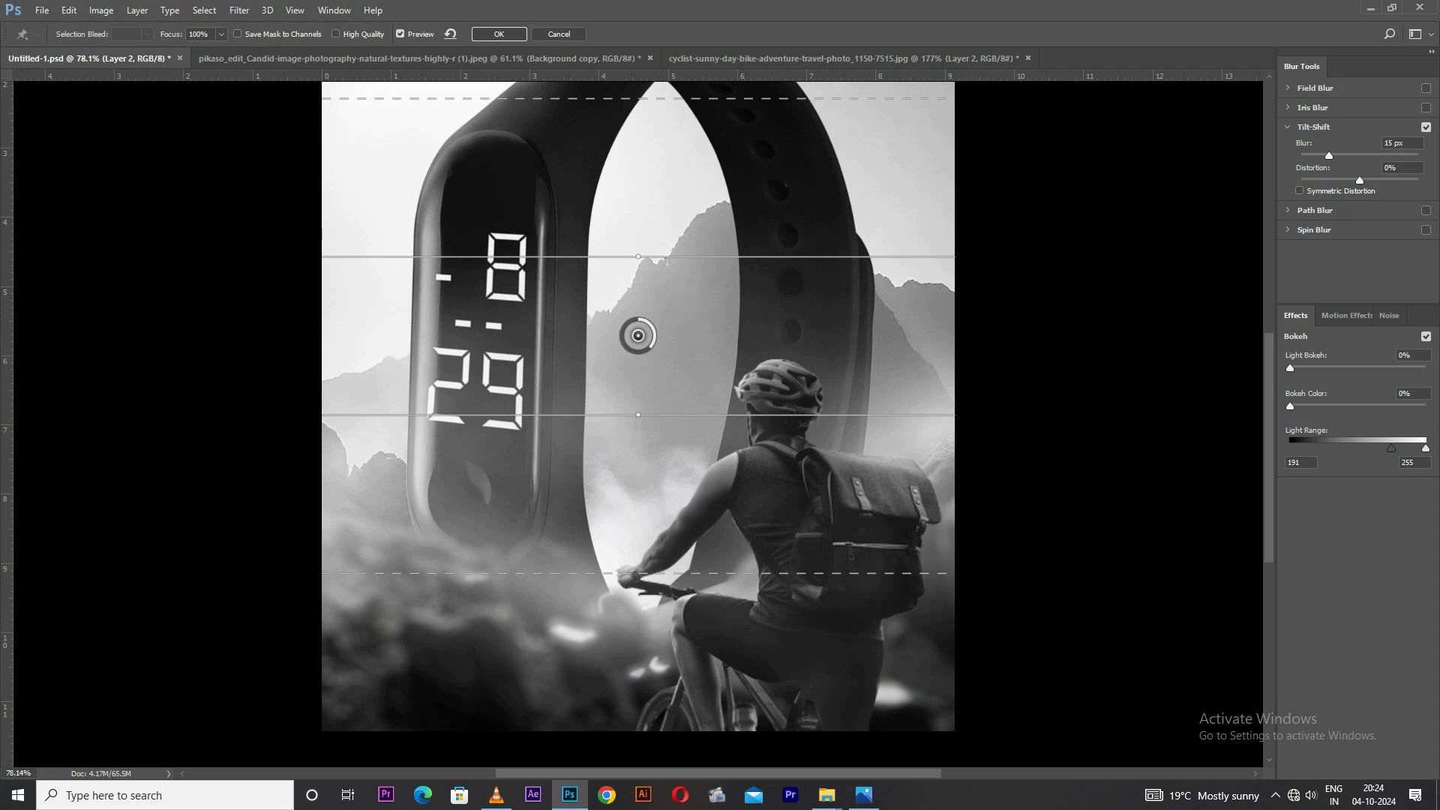
pyautogui.moveTo(651, 345); pyautogui.dragTo(649, 324)
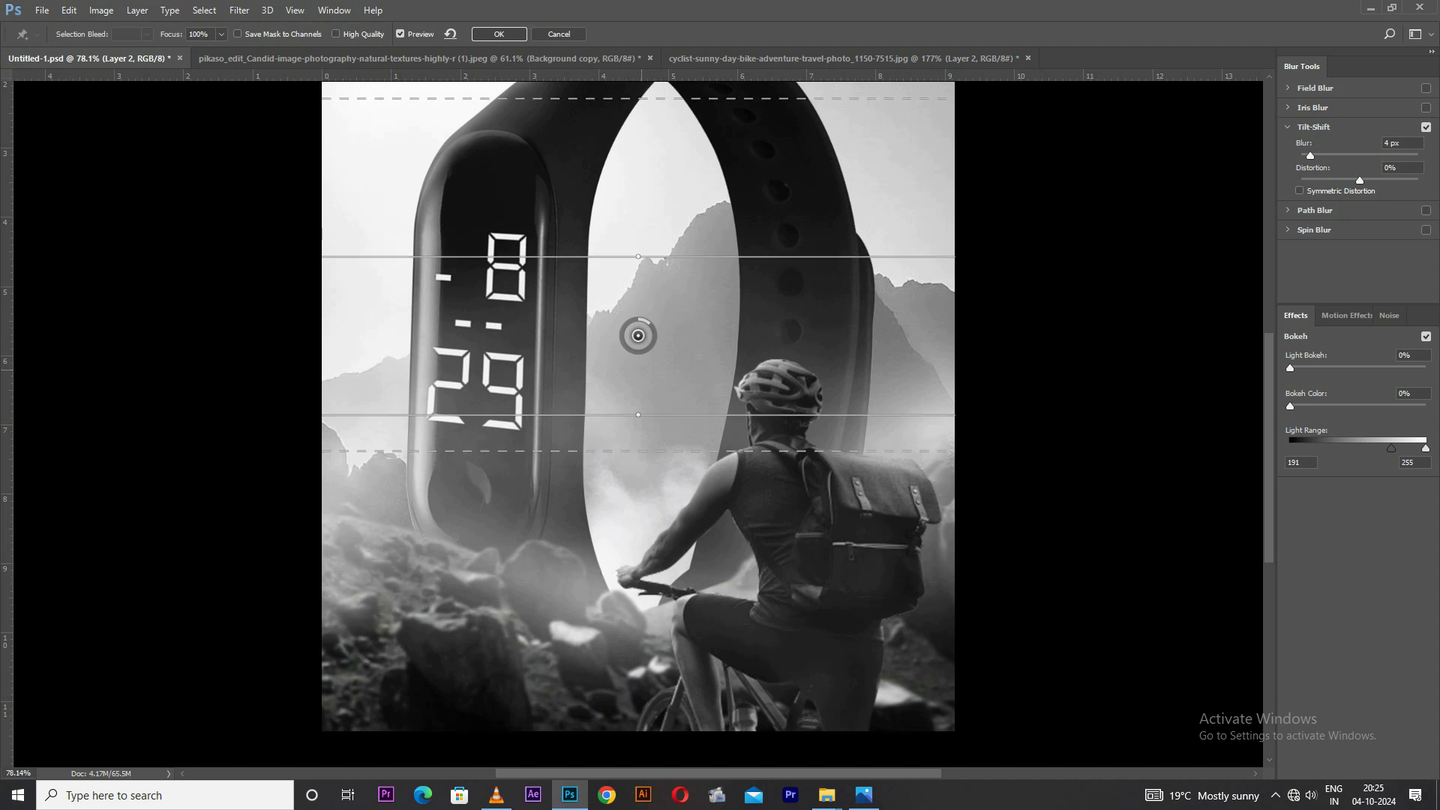
pyautogui.moveTo(647, 322); pyautogui.dragTo(645, 322)
# Set the tilt-shift distortion to -63% and blur to 2 px, and move the blur centre down to the cyclist's handlebar
pyautogui.moveTo(1359, 180); pyautogui.dragTo(1322, 180)
pyautogui.moveTo(1290, 368)
pyautogui.mouseDown()
pyautogui.moveTo(1317, 368)
pyautogui.moveTo(1290, 367)
pyautogui.mouseUp()
pyautogui.moveTo(1308, 156)
pyautogui.mouseDown()
pyautogui.moveTo(1328, 155)
pyautogui.moveTo(1309, 156)
pyautogui.mouseUp()
pyautogui.moveTo(638, 335); pyautogui.dragTo(639, 577)
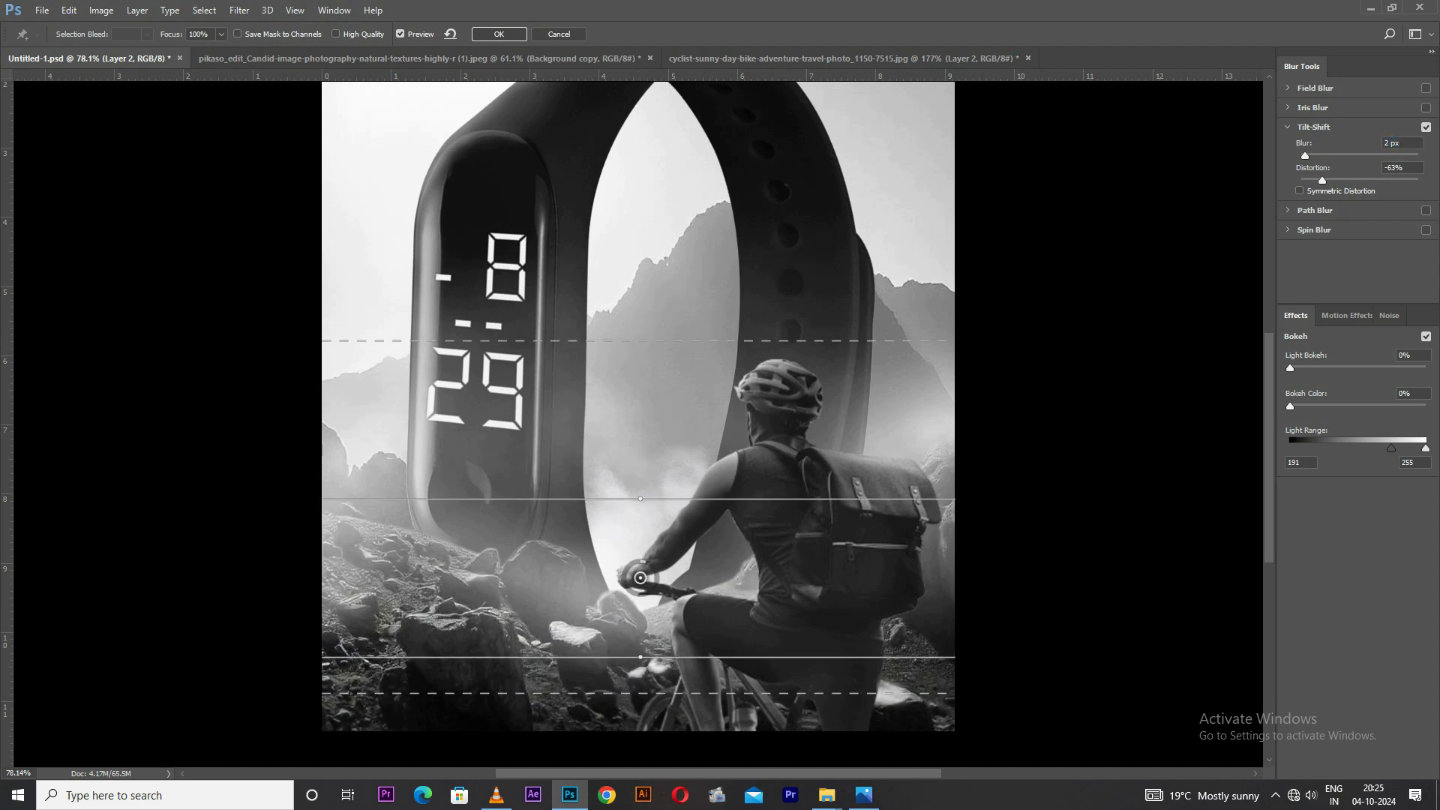
# Set the tilt-shift blur to 7 px, raise its centre to the cyclist's forearm, and widen the upper and lower transition zones
pyautogui.write('20')
pyautogui.press('Return')
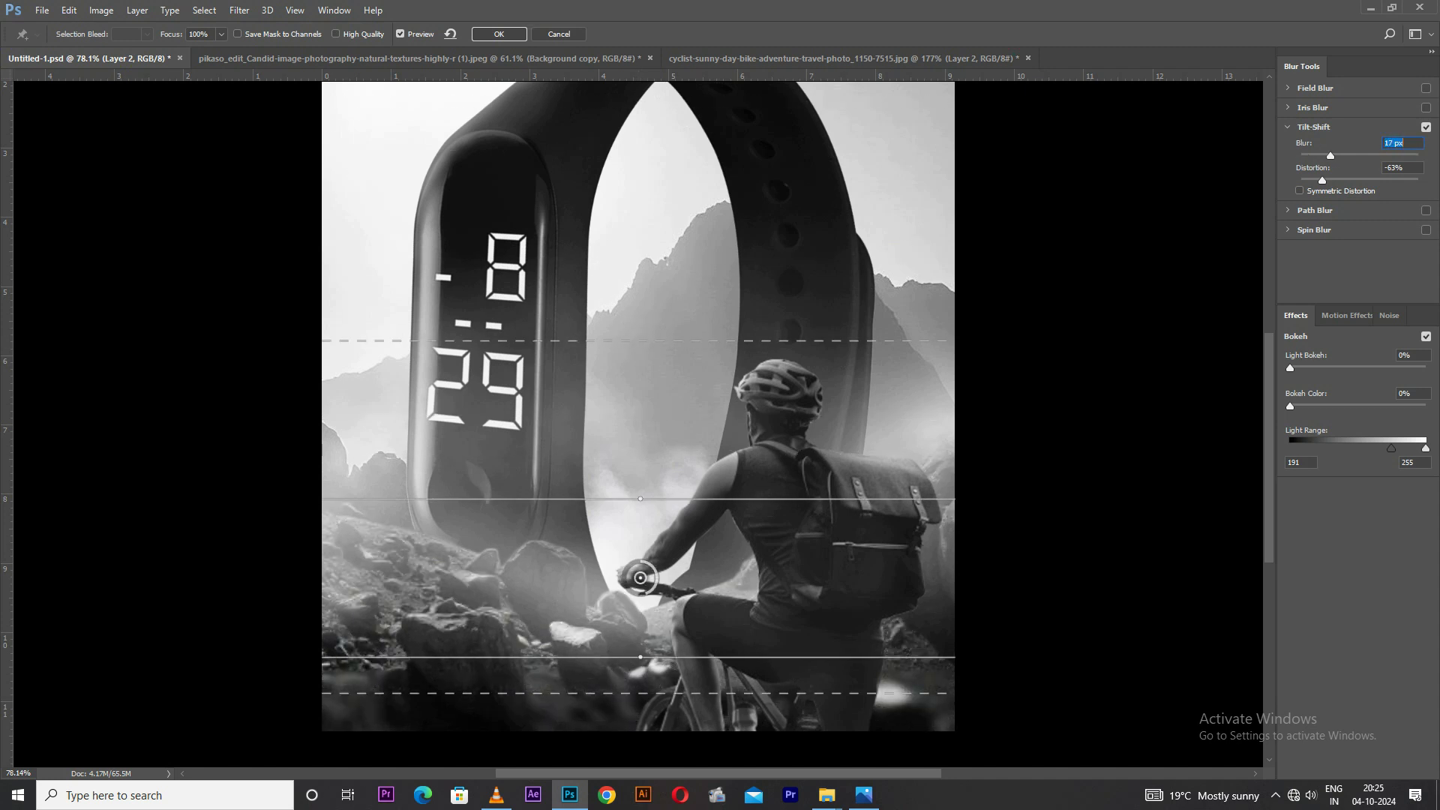
pyautogui.moveTo(640, 577); pyautogui.dragTo(664, 536)
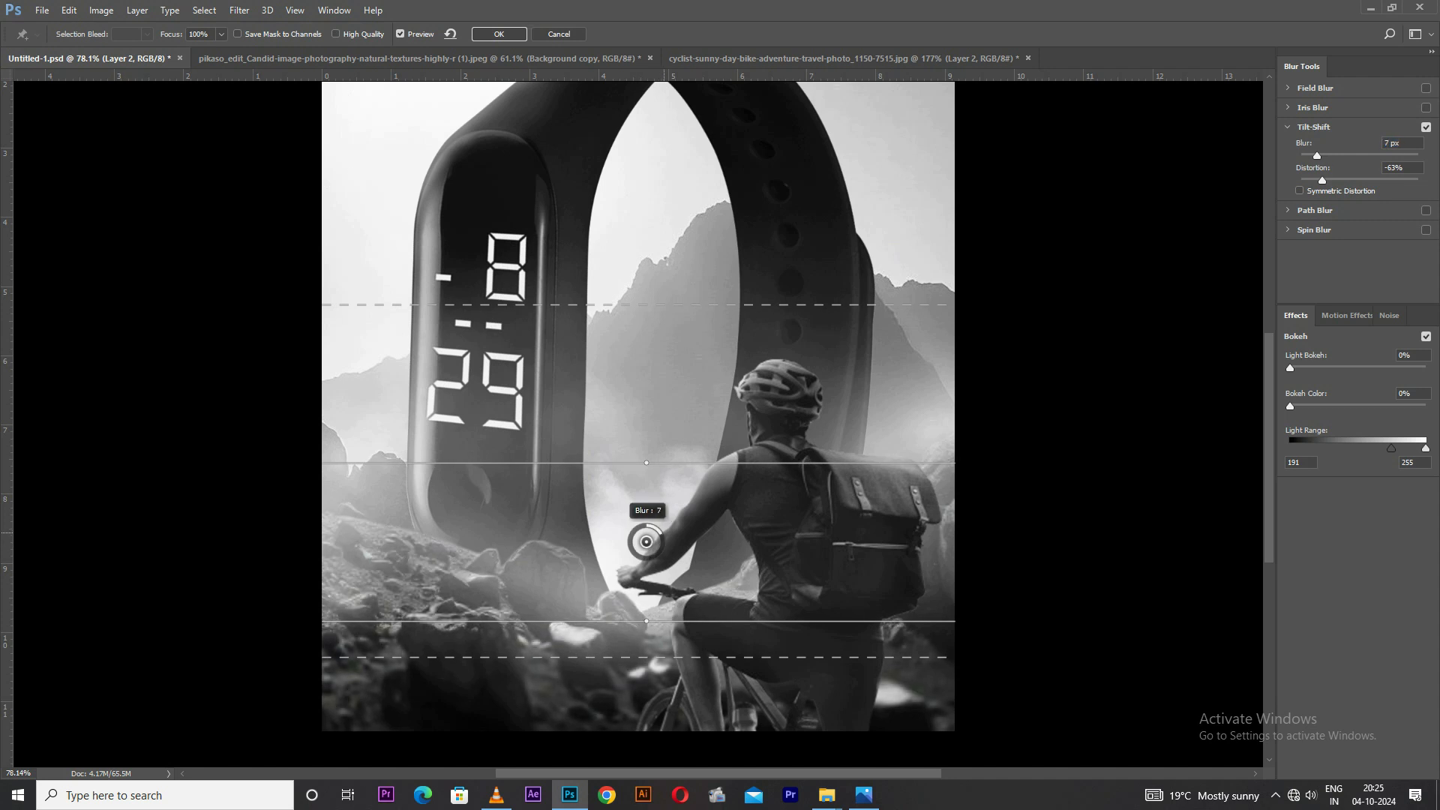
pyautogui.moveTo(651, 656); pyautogui.dragTo(651, 708)
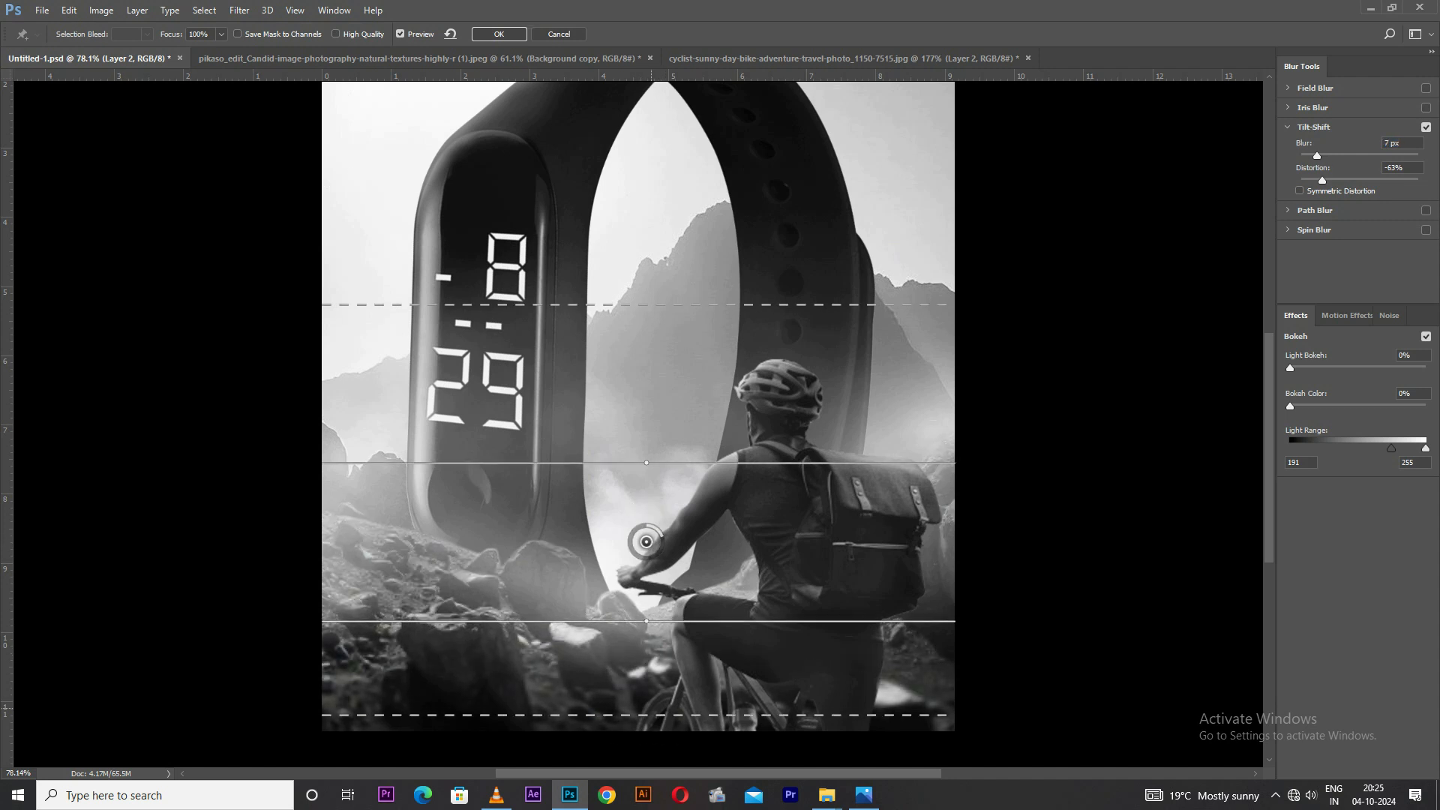
pyautogui.moveTo(650, 304)
pyautogui.mouseDown()
pyautogui.moveTo(628, 286)
pyautogui.moveTo(638, 199)
pyautogui.mouseUp()
pyautogui.moveTo(645, 463); pyautogui.dragTo(647, 462)
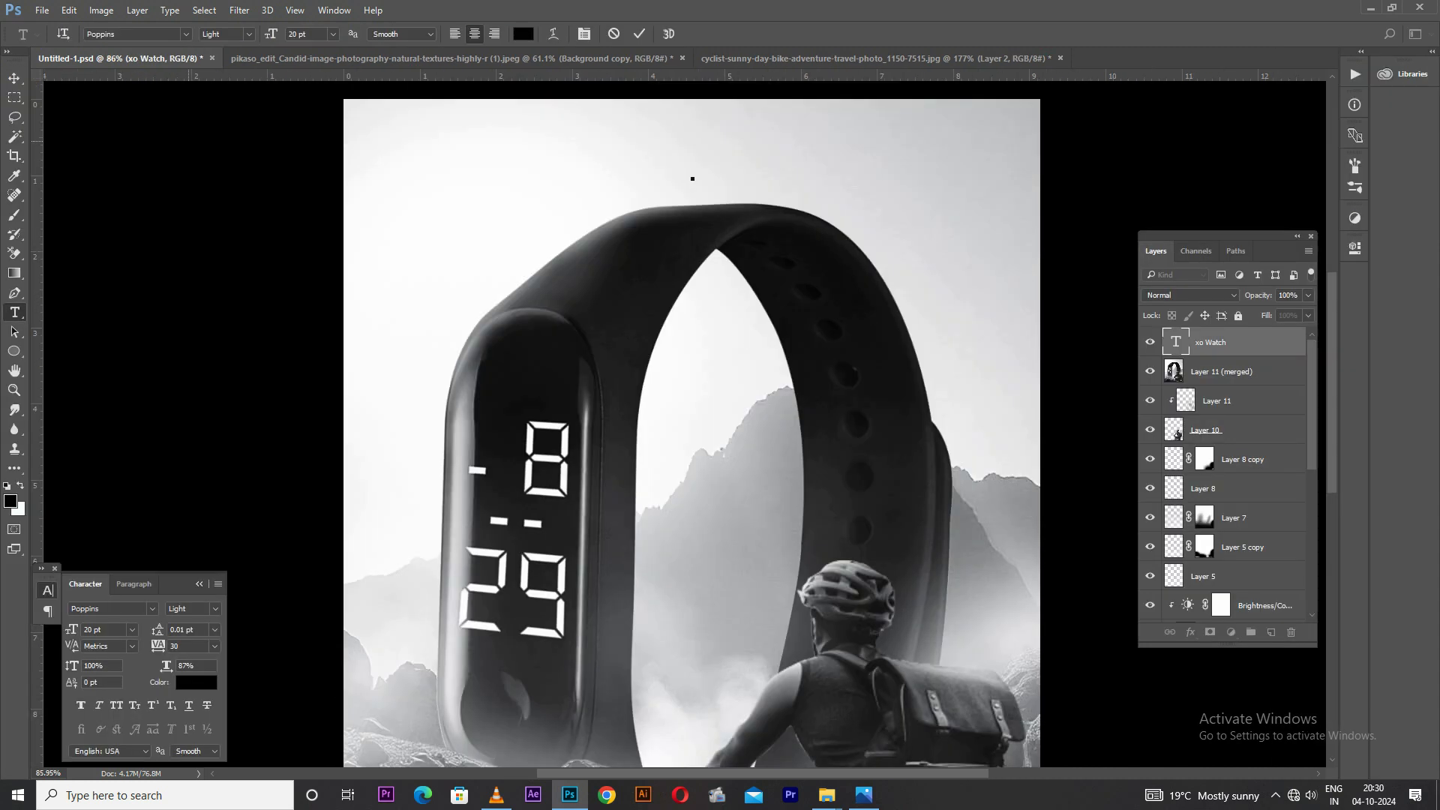
# Enter the title "XO WATCH" in capitals above the watch and set its font to Montserrat
pyautogui.write('xo Watch')
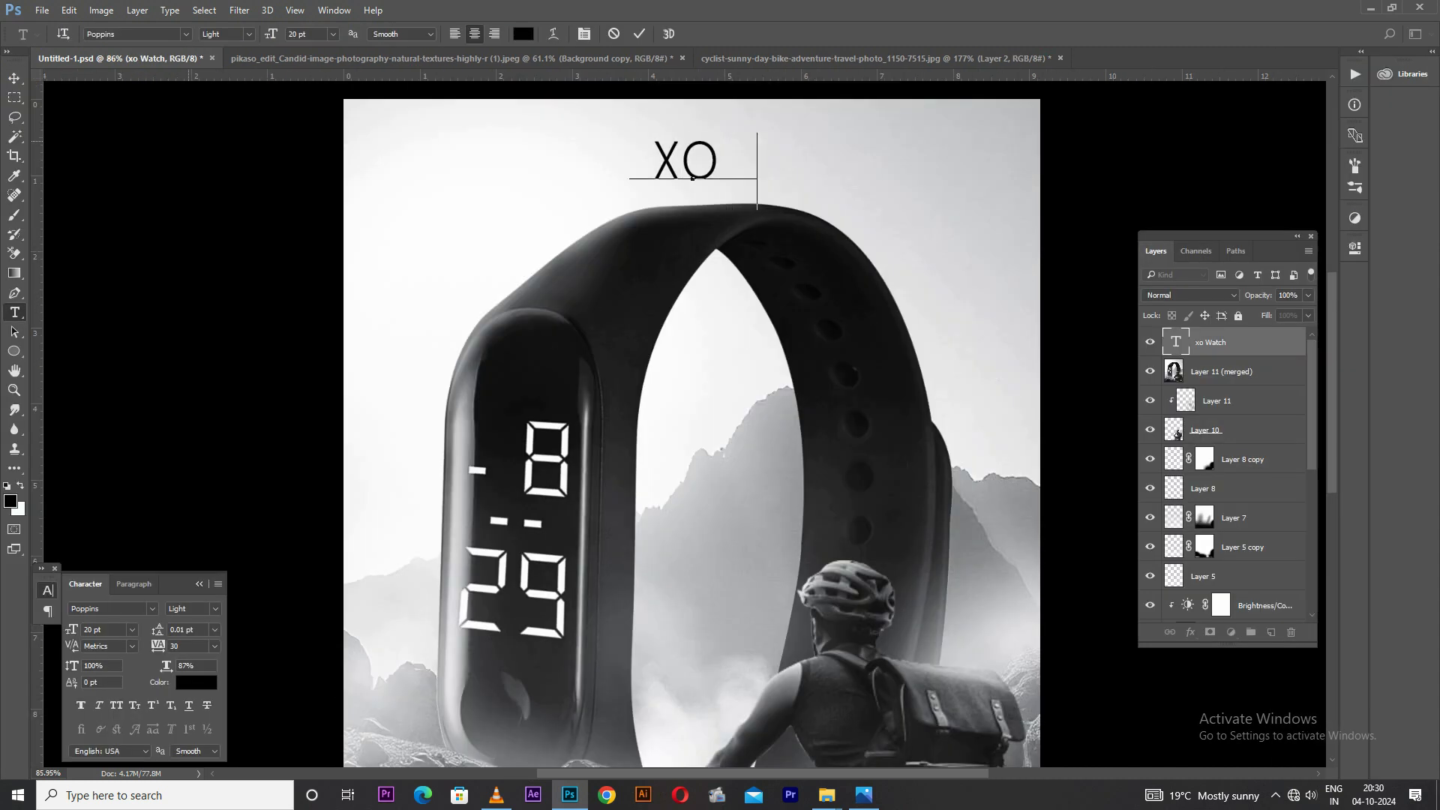
pyautogui.hotkey('ctrl', 'a')
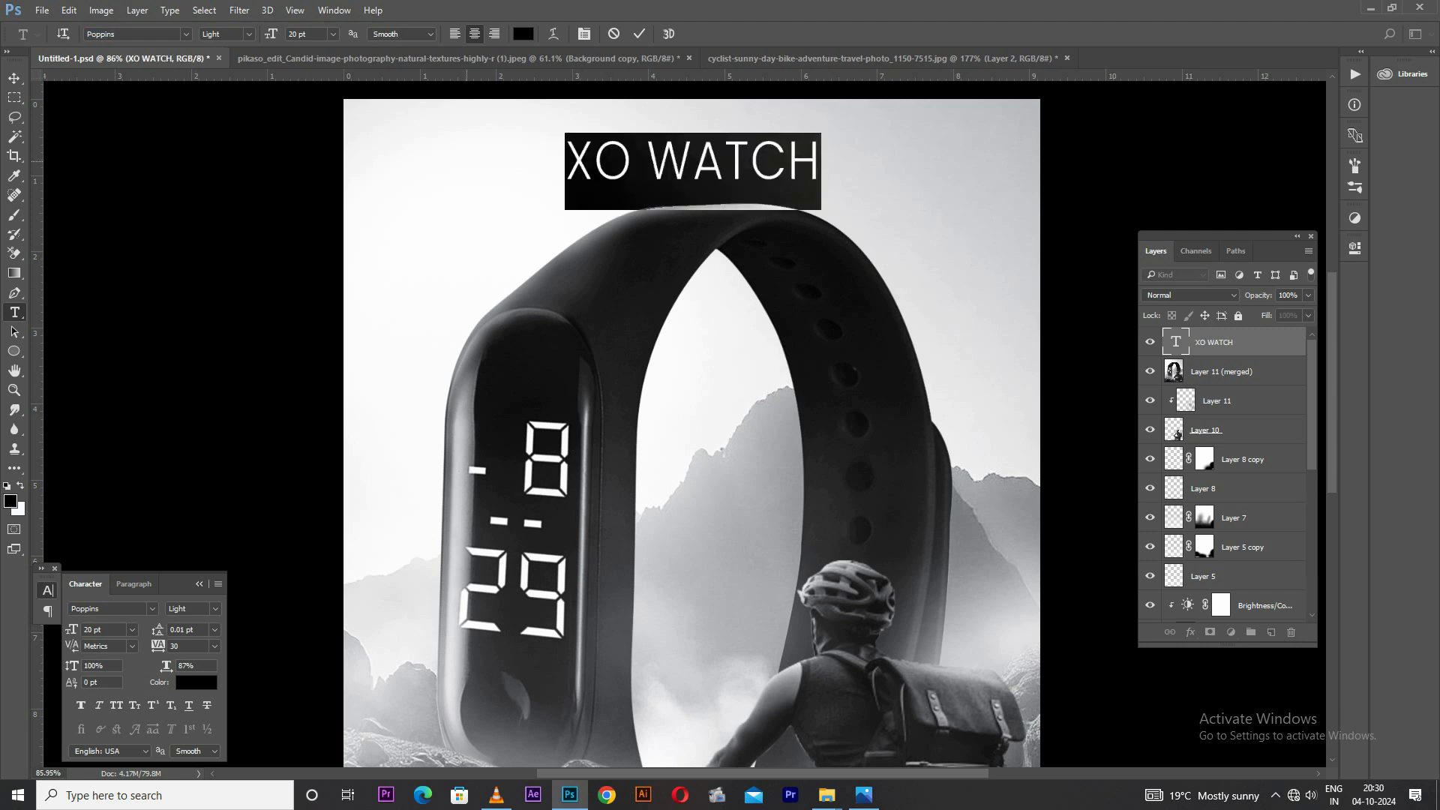
pyautogui.press('Down')
pyautogui.press('Down')
pyautogui.press('Down')
pyautogui.click(14, 78)
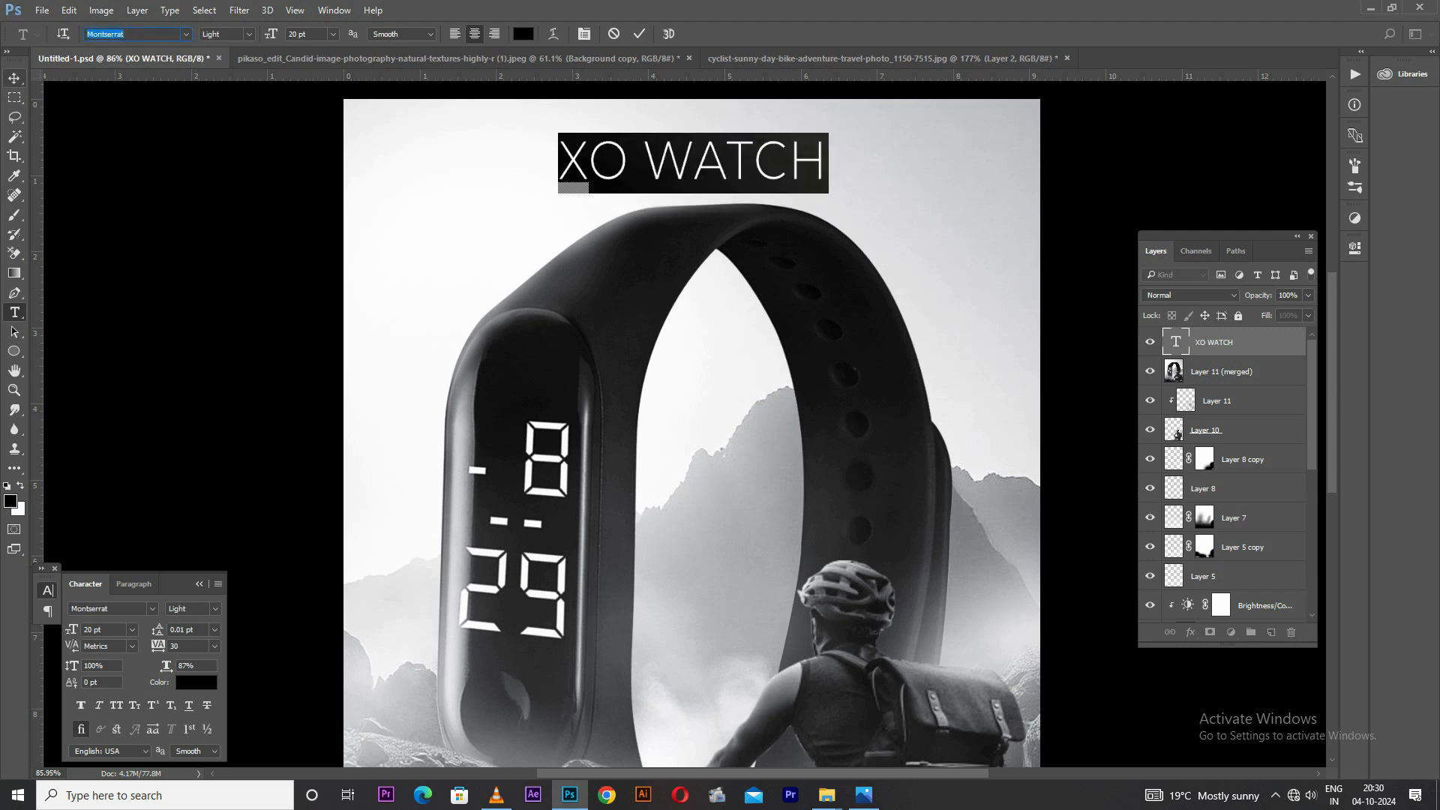
# Move the title slightly up along the poster's centre line and scale it down to about 11.28 pt
pyautogui.moveTo(667, 159); pyautogui.dragTo(666, 141)
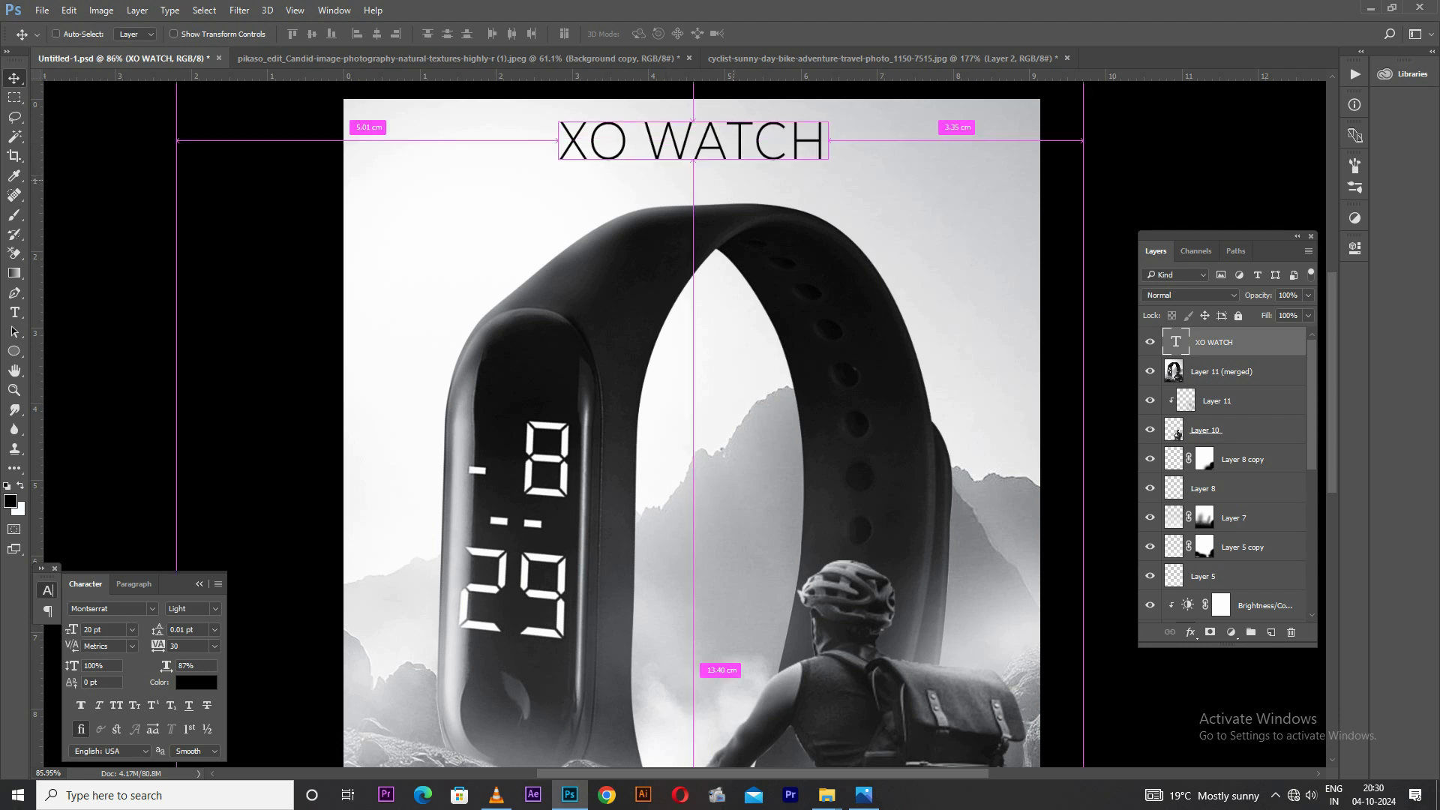
pyautogui.hotkey('ctrl', 't')
pyautogui.moveTo(829, 114); pyautogui.dragTo(784, 126)
pyautogui.press('Return')
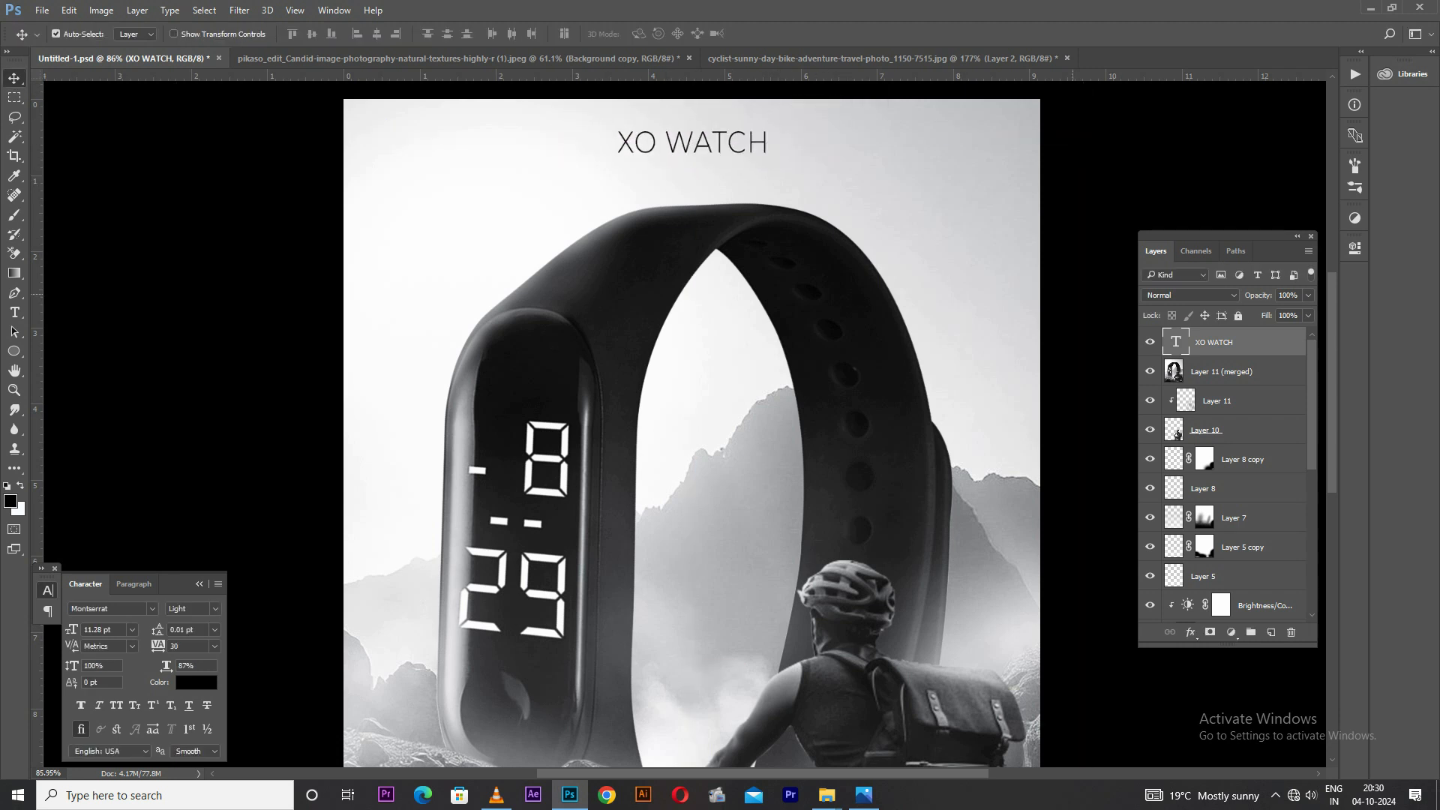
# Set the font style of the XO WATCH title to Regular
pyautogui.doubleClick(691, 143)
pyautogui.click(692, 150)
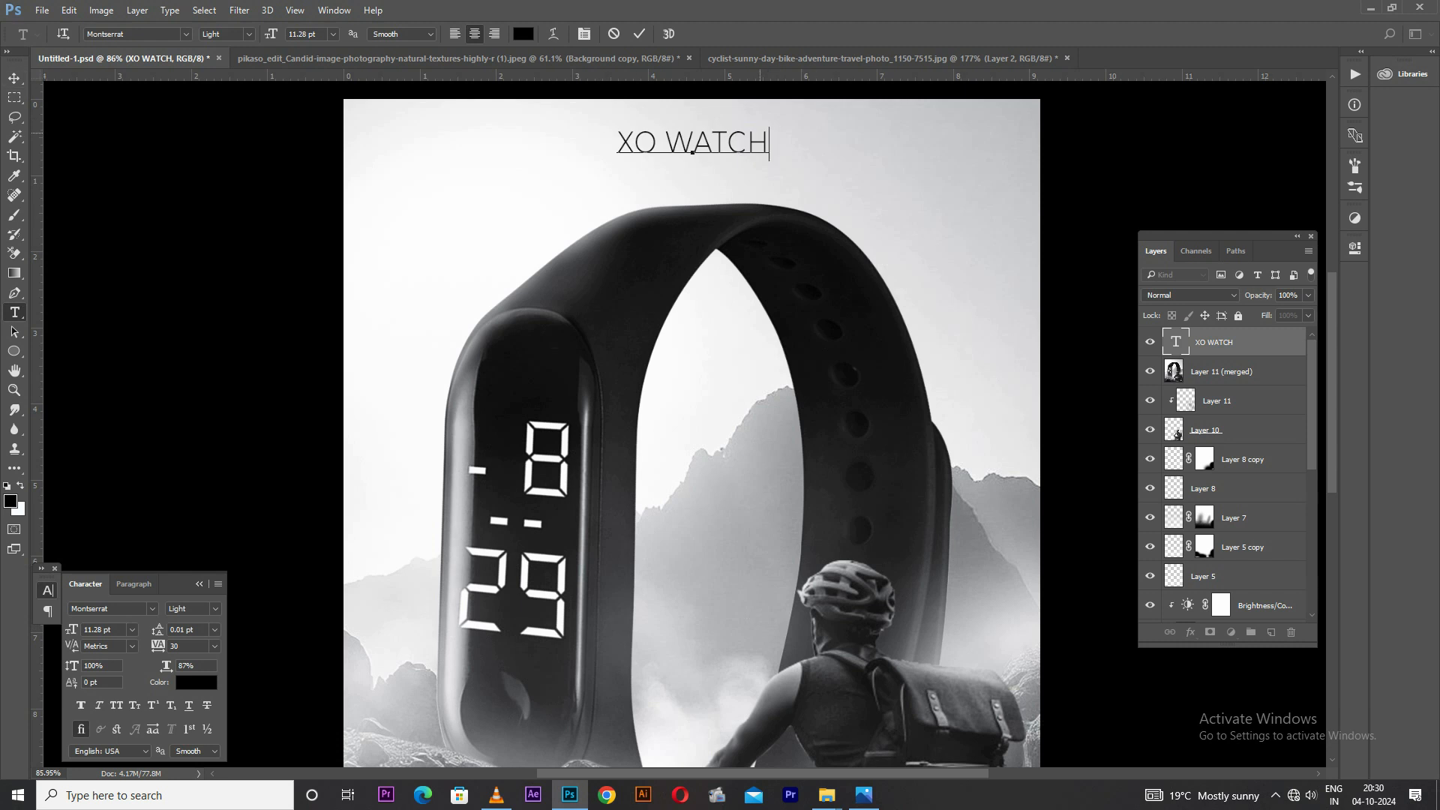
pyautogui.hotkey('ctrl', 'a')
pyautogui.click(249, 35)
pyautogui.click(249, 119)
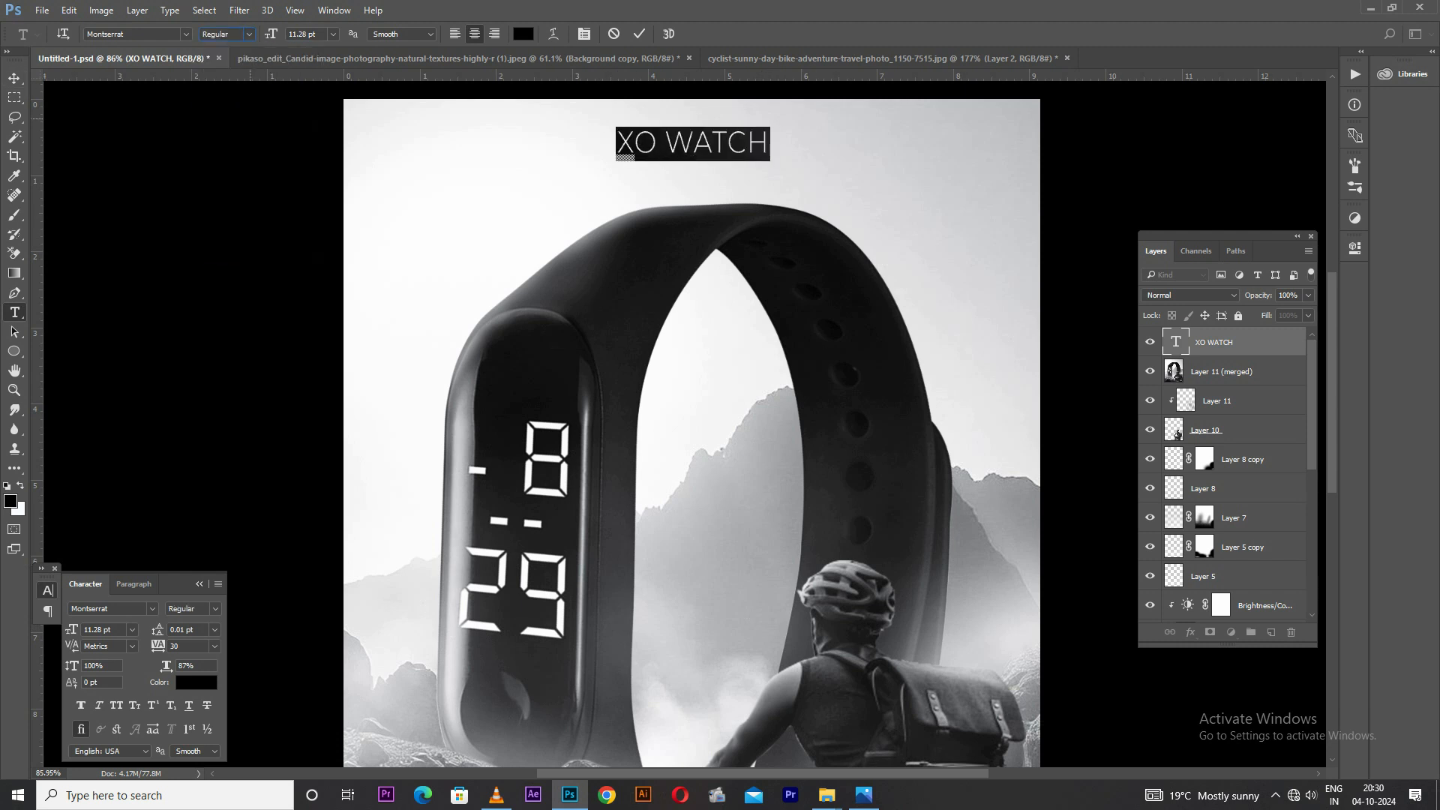
pyautogui.click(15, 78)
# Duplicate the title just below itself and replace the copy's text with "TIME TO COVER THE WORLD"
pyautogui.scroll(2, 731, 153)
pyautogui.moveTo(711, 153)
pyautogui.mouseDown()
pyautogui.moveTo(729, 186)
pyautogui.moveTo(729, 171)
pyautogui.mouseUp()
pyautogui.doubleClick(684, 166)
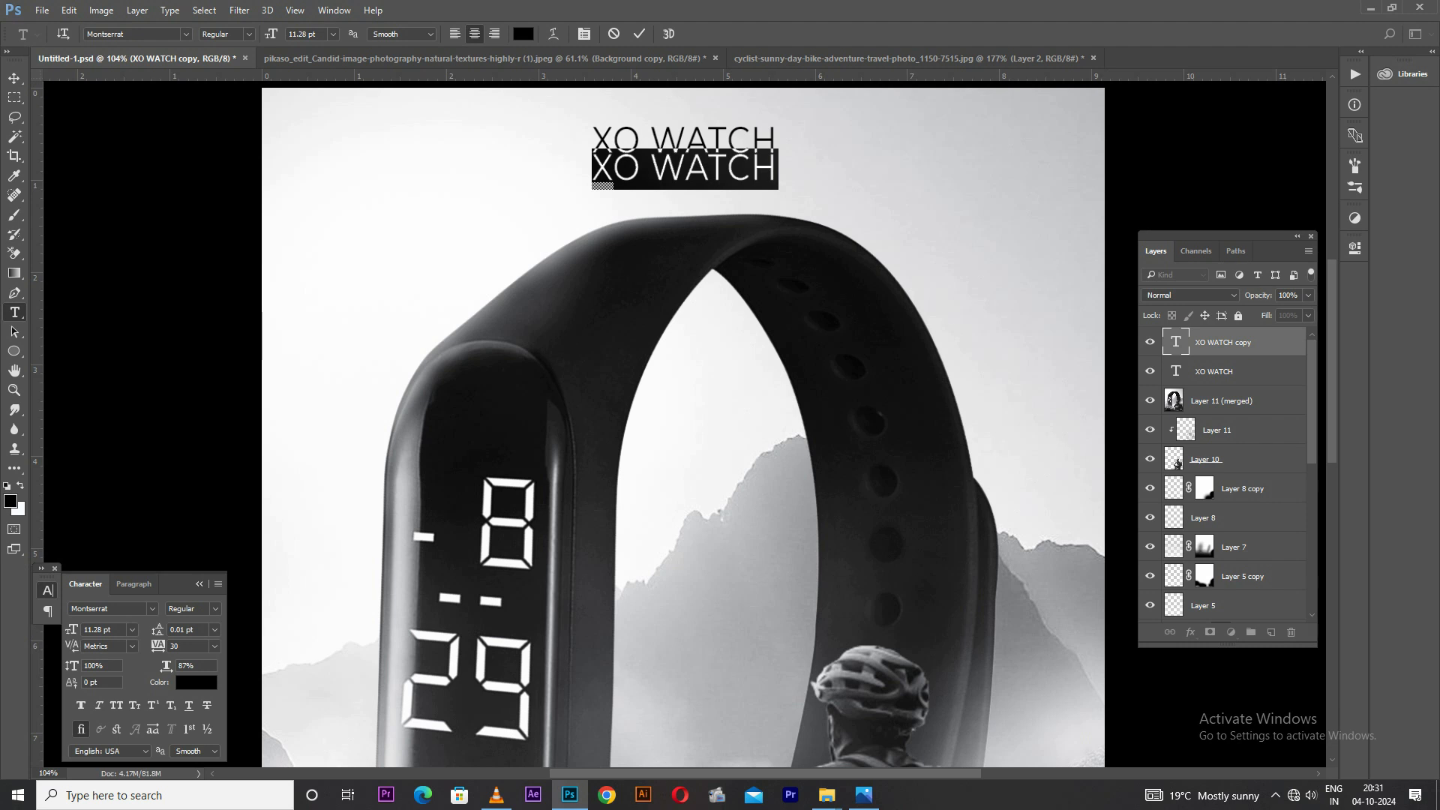
pyautogui.write('TIME')
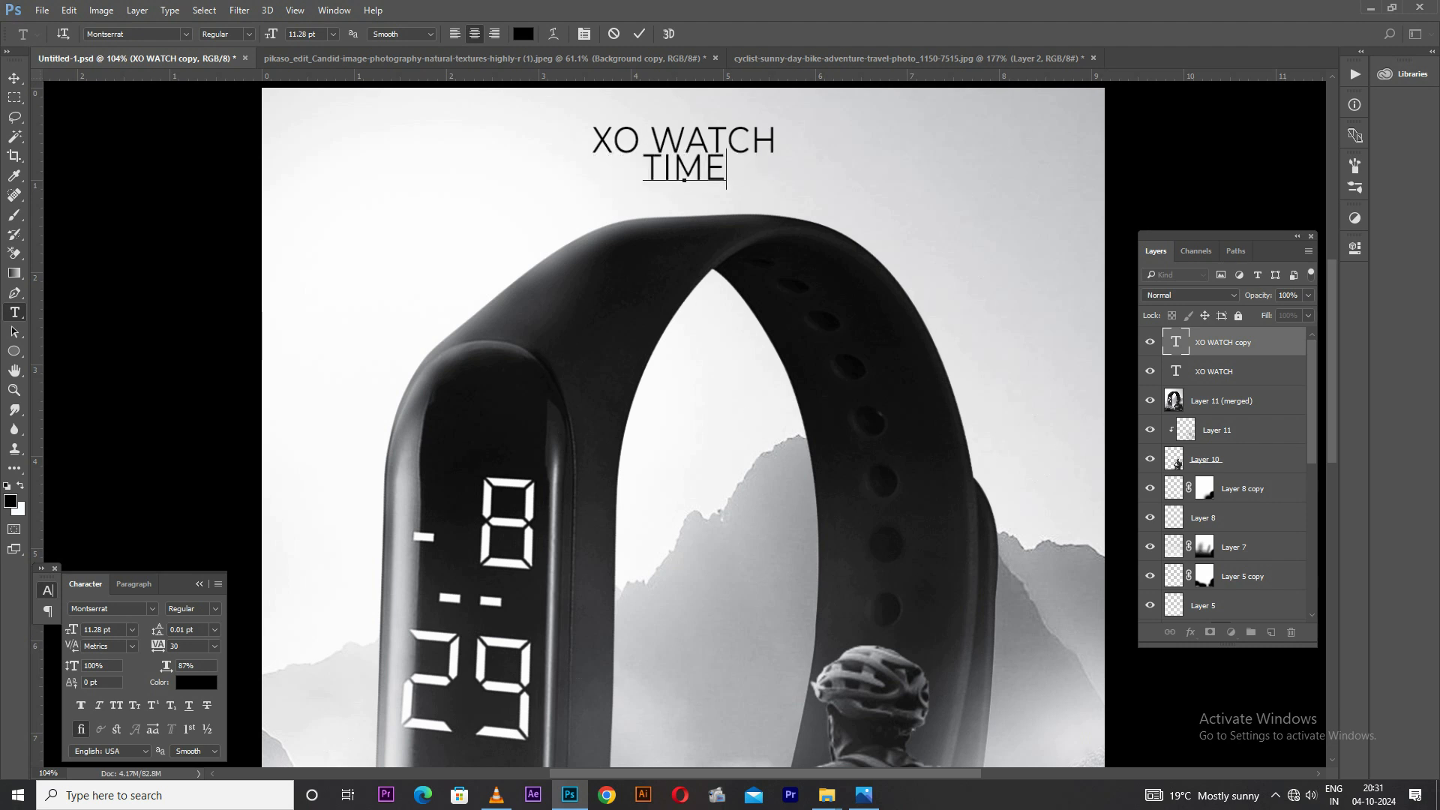
pyautogui.write(' TO COVER THE WORLD')
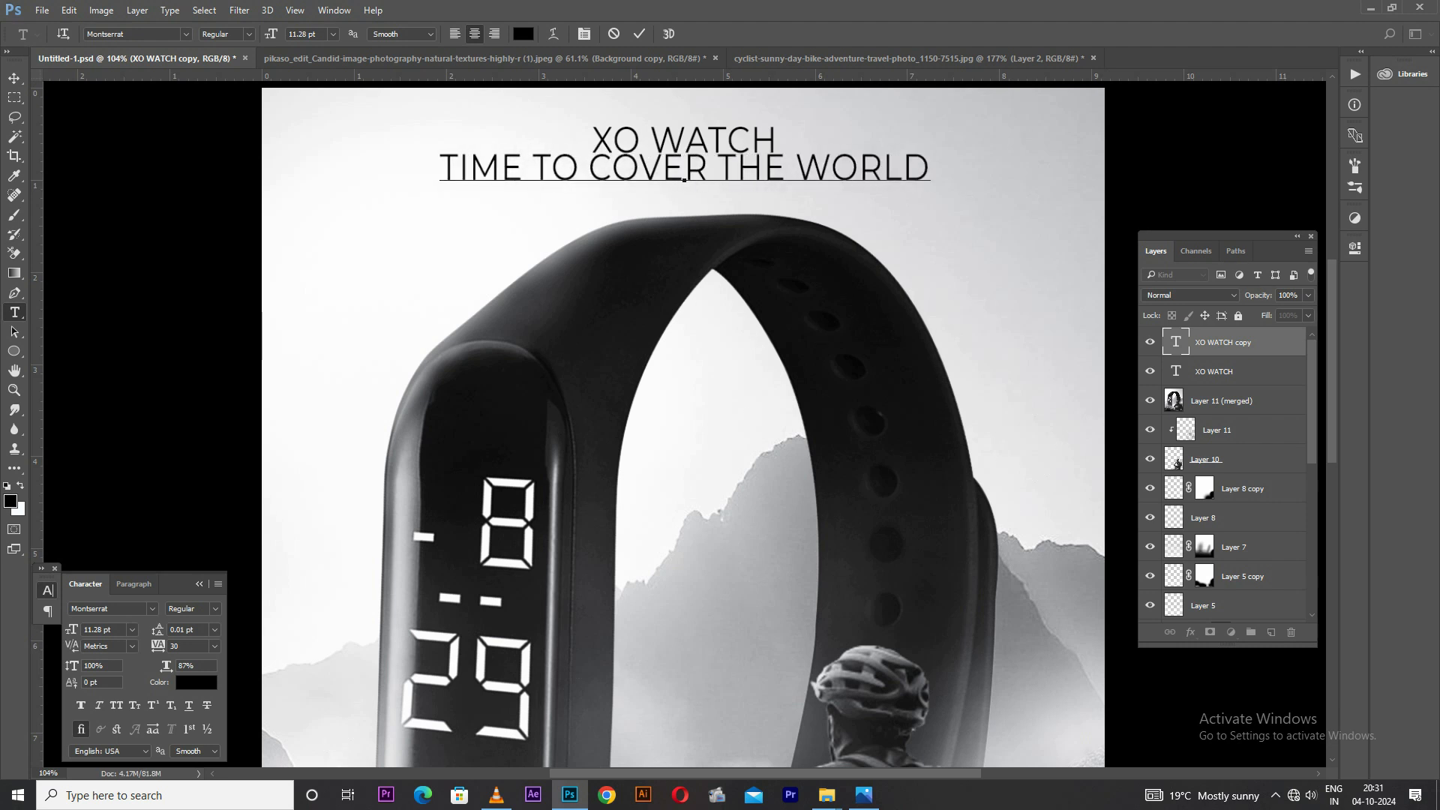
pyautogui.hotkey('ctrl', 'Return')
# Scale the tagline down to about 3.01 pt and nudge it up close beneath the title
pyautogui.hotkey('ctrl', 't')
pyautogui.moveTo(930, 189); pyautogui.dragTo(753, 202)
pyautogui.press('Return')
pyautogui.press('Up')
pyautogui.press('Up')
pyautogui.press('Up')
pyautogui.press('Up')
pyautogui.press('Up')
pyautogui.press('Up')
pyautogui.press('Up')
pyautogui.press('Up')
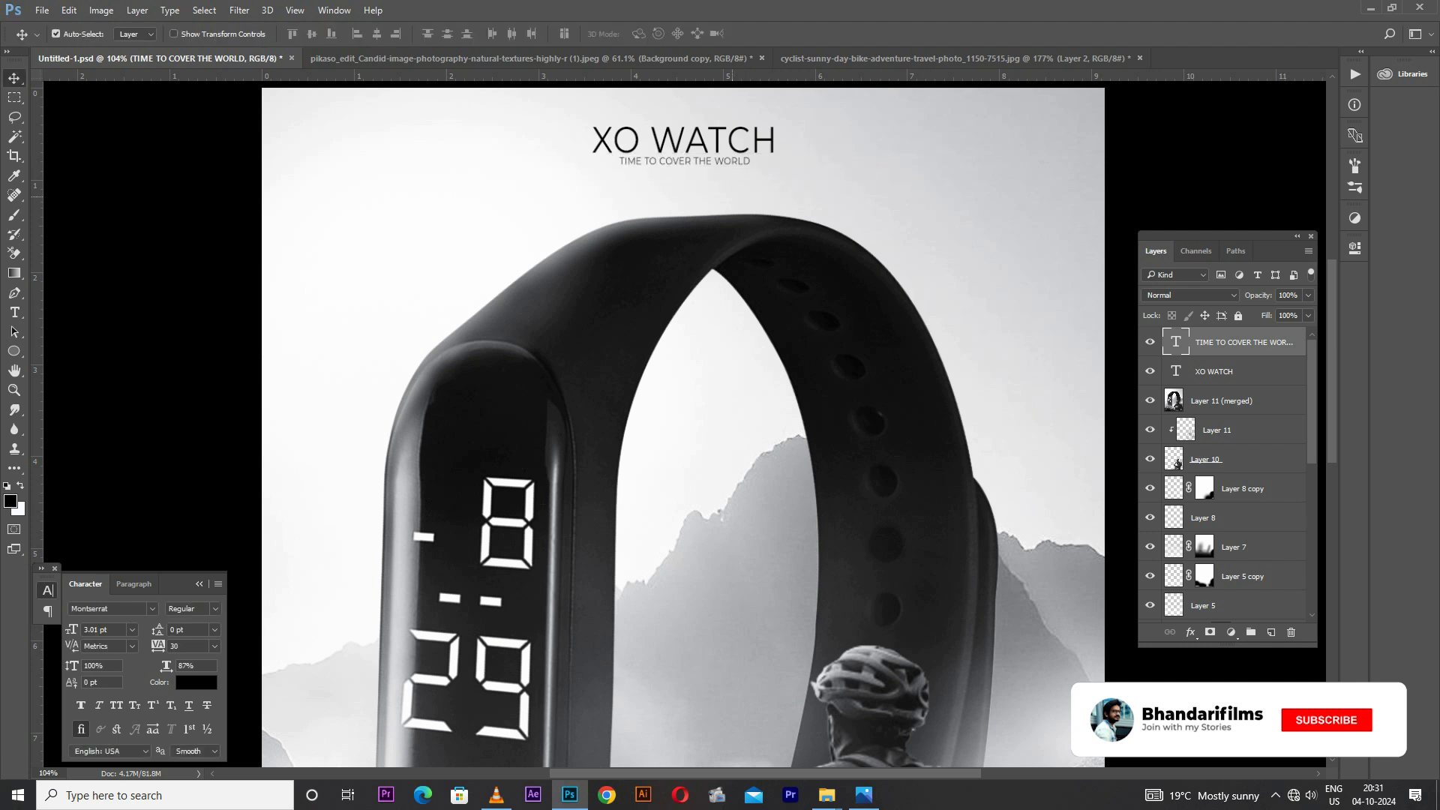
# Select the title and tagline layers and enlarge them together, bringing the tagline to about 4.63 pt
pyautogui.keyDown('shift'); pyautogui.click(1230, 371); pyautogui.keyUp('shift')
pyautogui.hotkey('ctrl', 't')
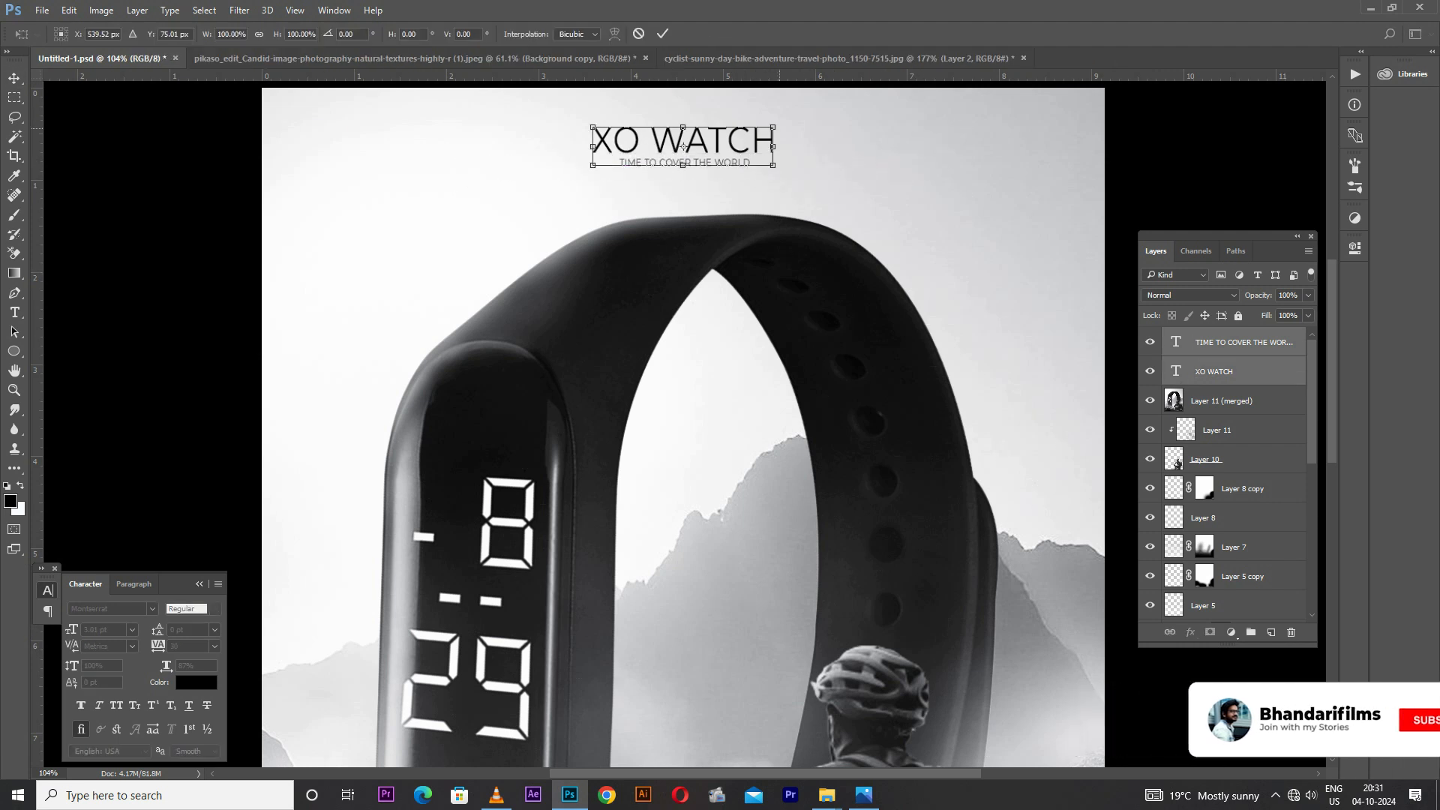
pyautogui.moveTo(774, 127); pyautogui.dragTo(834, 145)
pyautogui.press('Return')
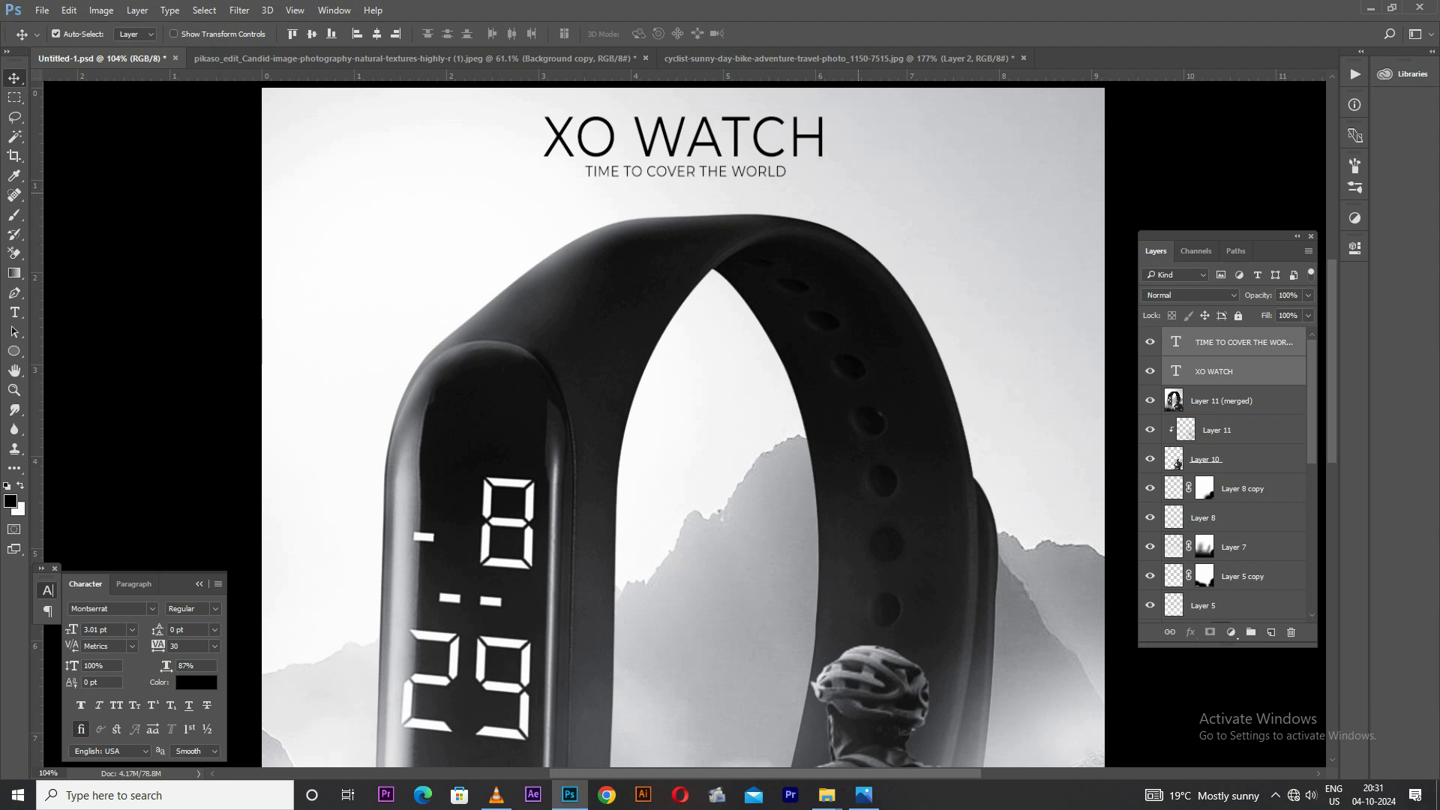
# Increase the tagline's letter tracking to 110 and nudge it slightly upward beneath the title
pyautogui.rightClick(753, 168)
pyautogui.click(780, 176)
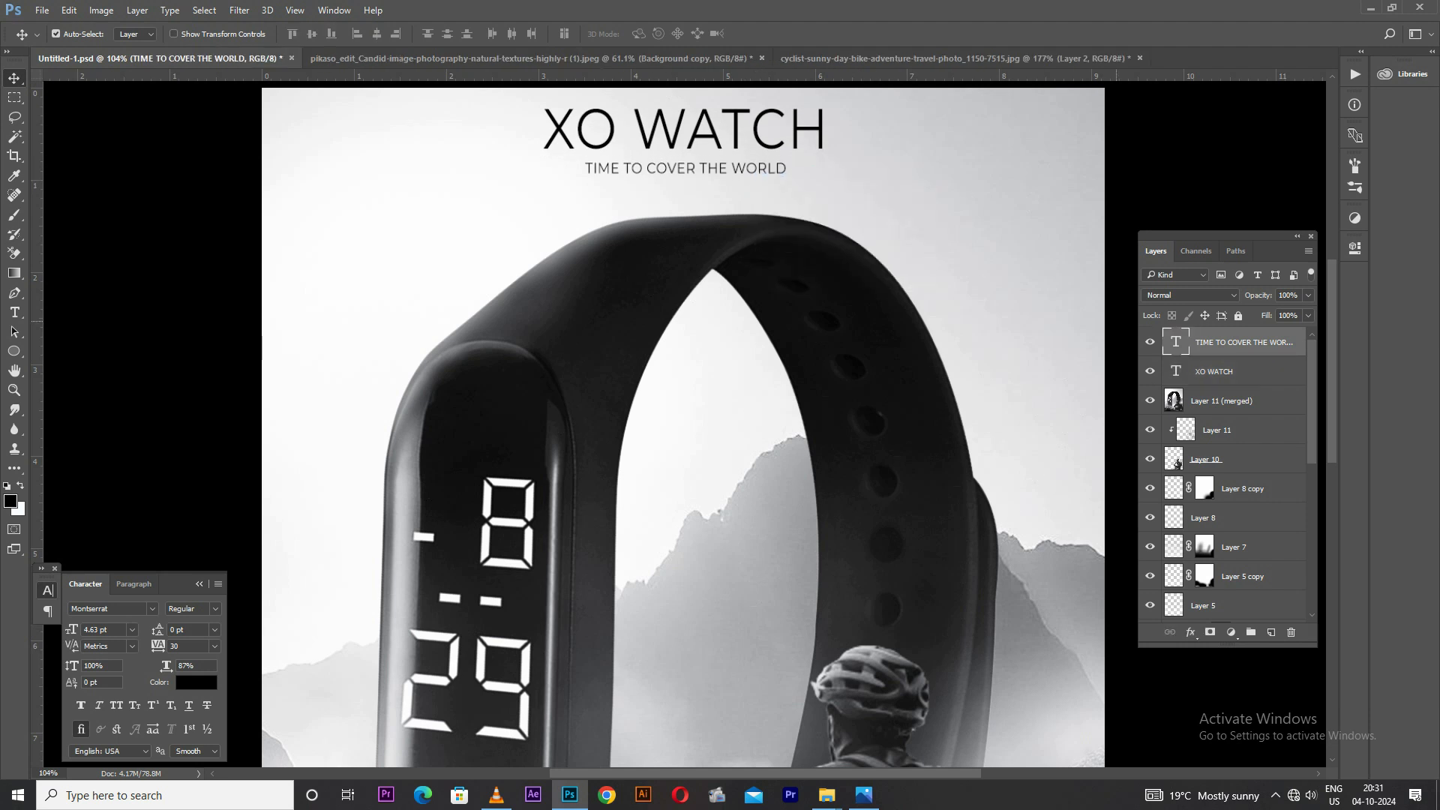
pyautogui.doubleClick(589, 171)
pyautogui.hotkey('alt', 'Right')
pyautogui.hotkey('alt', 'Right')
pyautogui.hotkey('alt', 'Right')
pyautogui.hotkey('alt', 'Right')
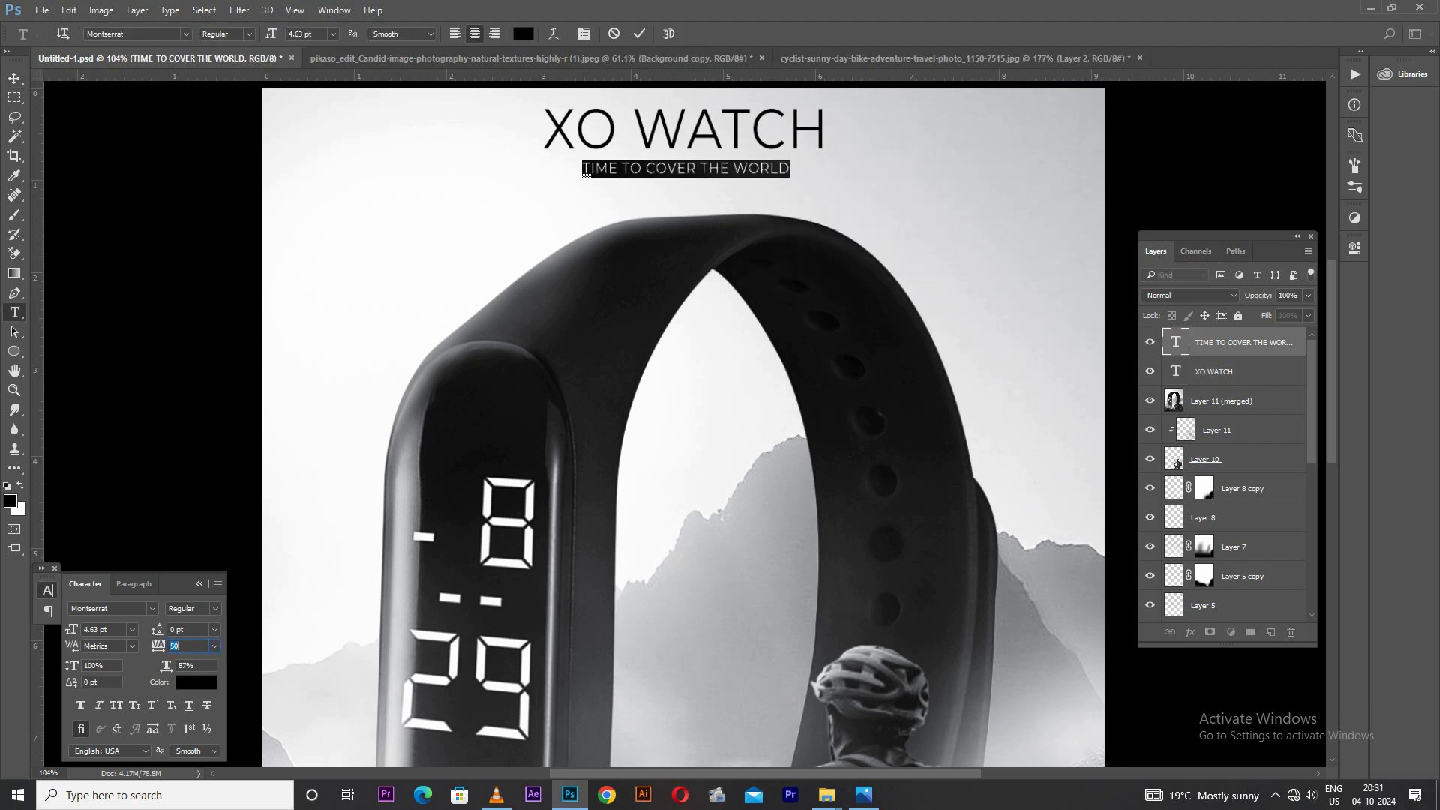
pyautogui.click(14, 78)
pyautogui.press('Up')
pyautogui.press('Up')
pyautogui.press('Up')
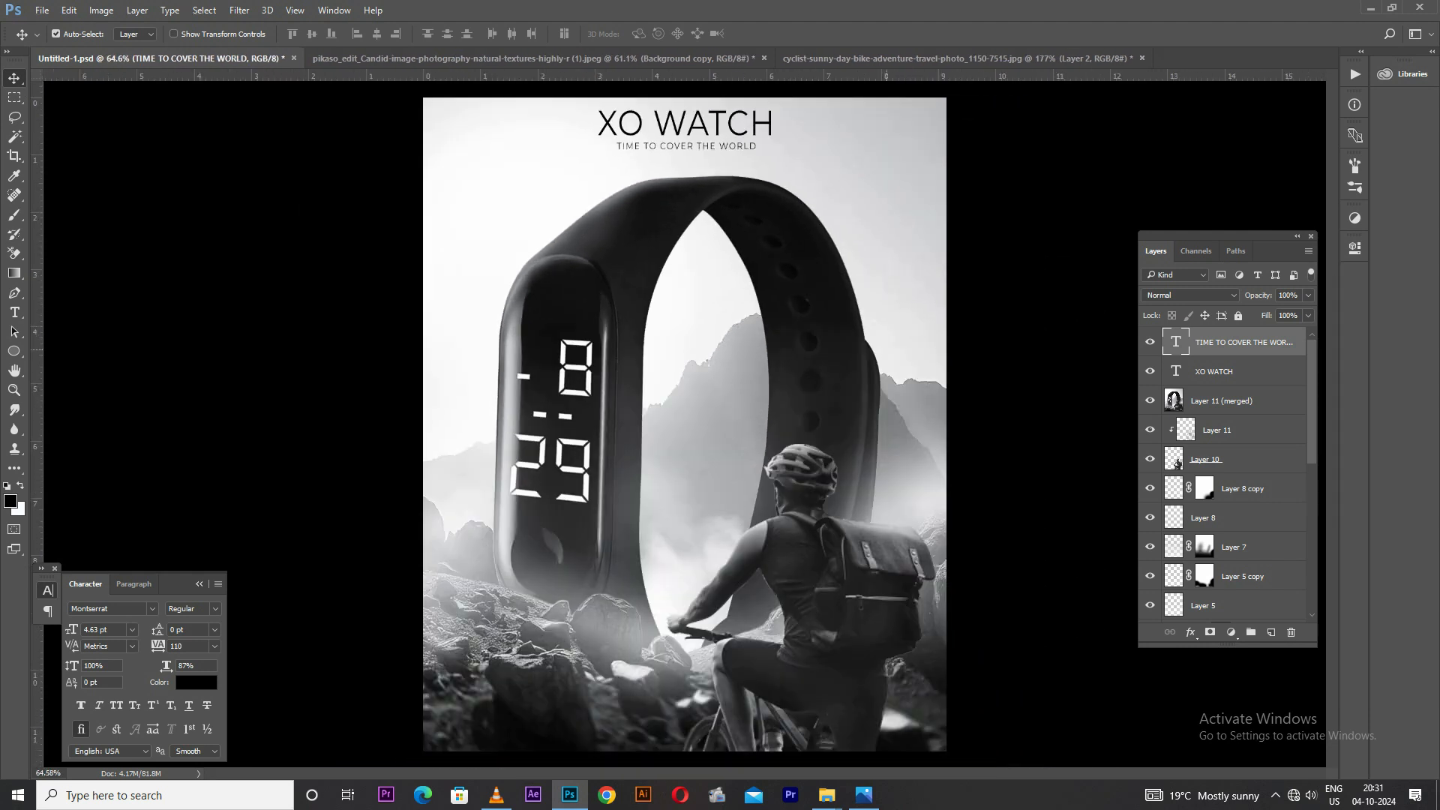
# Recolour the duplicated tagline white and move it over the watch strap, centred on the vertical guide
pyautogui.doubleClick(1176, 342)
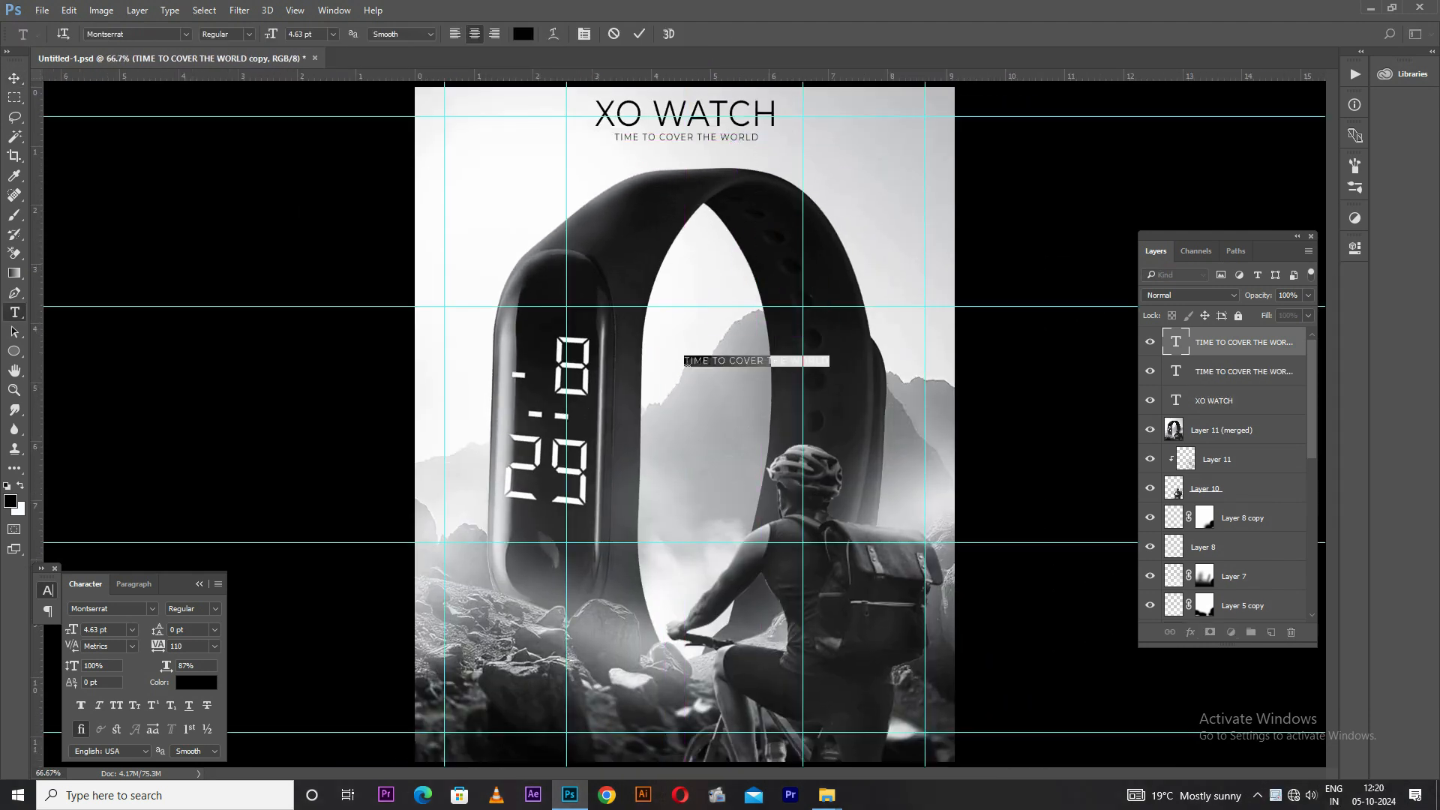
pyautogui.click(20, 486)
pyautogui.click(13, 78)
pyautogui.moveTo(686, 360); pyautogui.dragTo(735, 363)
# Replace the white copy's text with "Where style and" and "functionality blends" on two lines
pyautogui.press('Return')
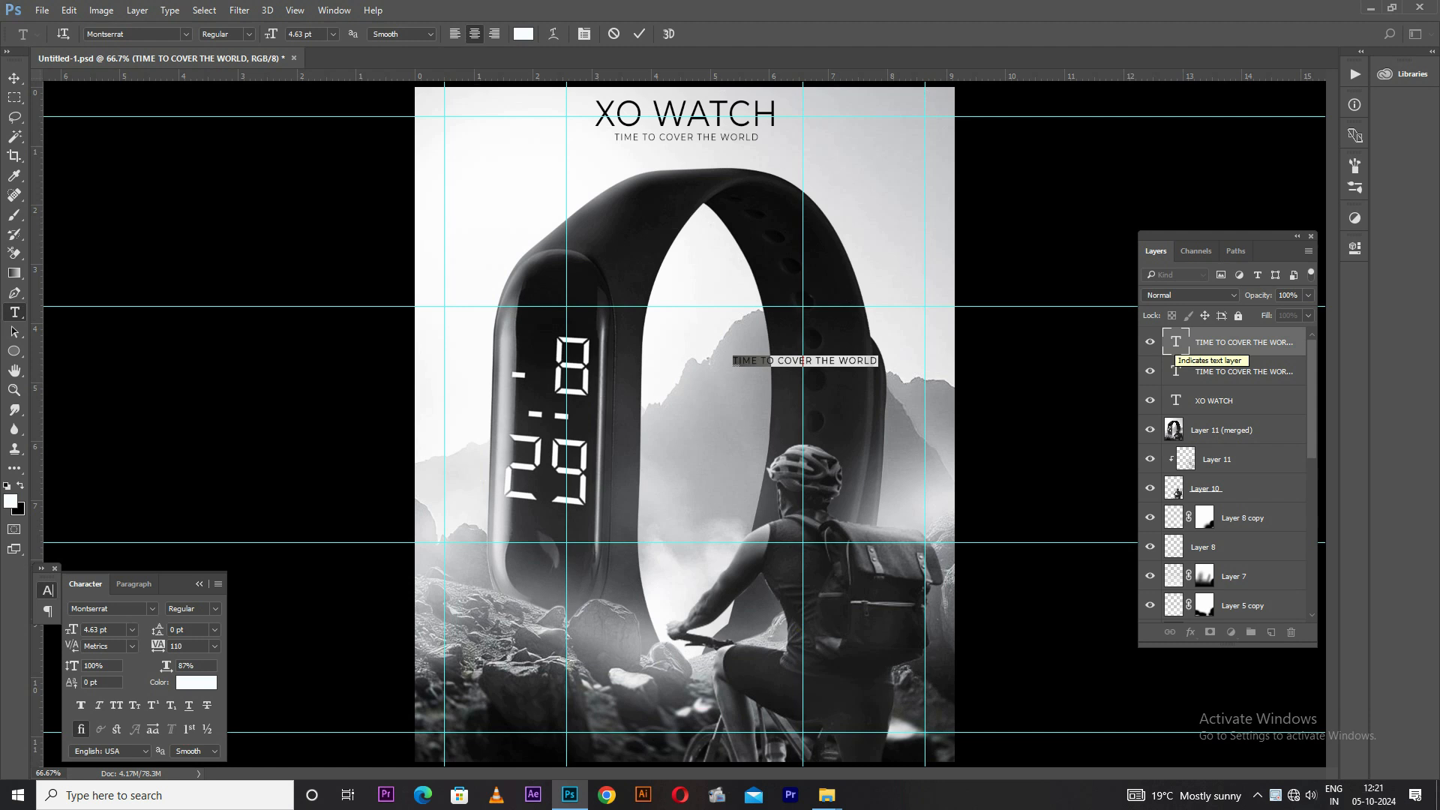
pyautogui.write('Where ')
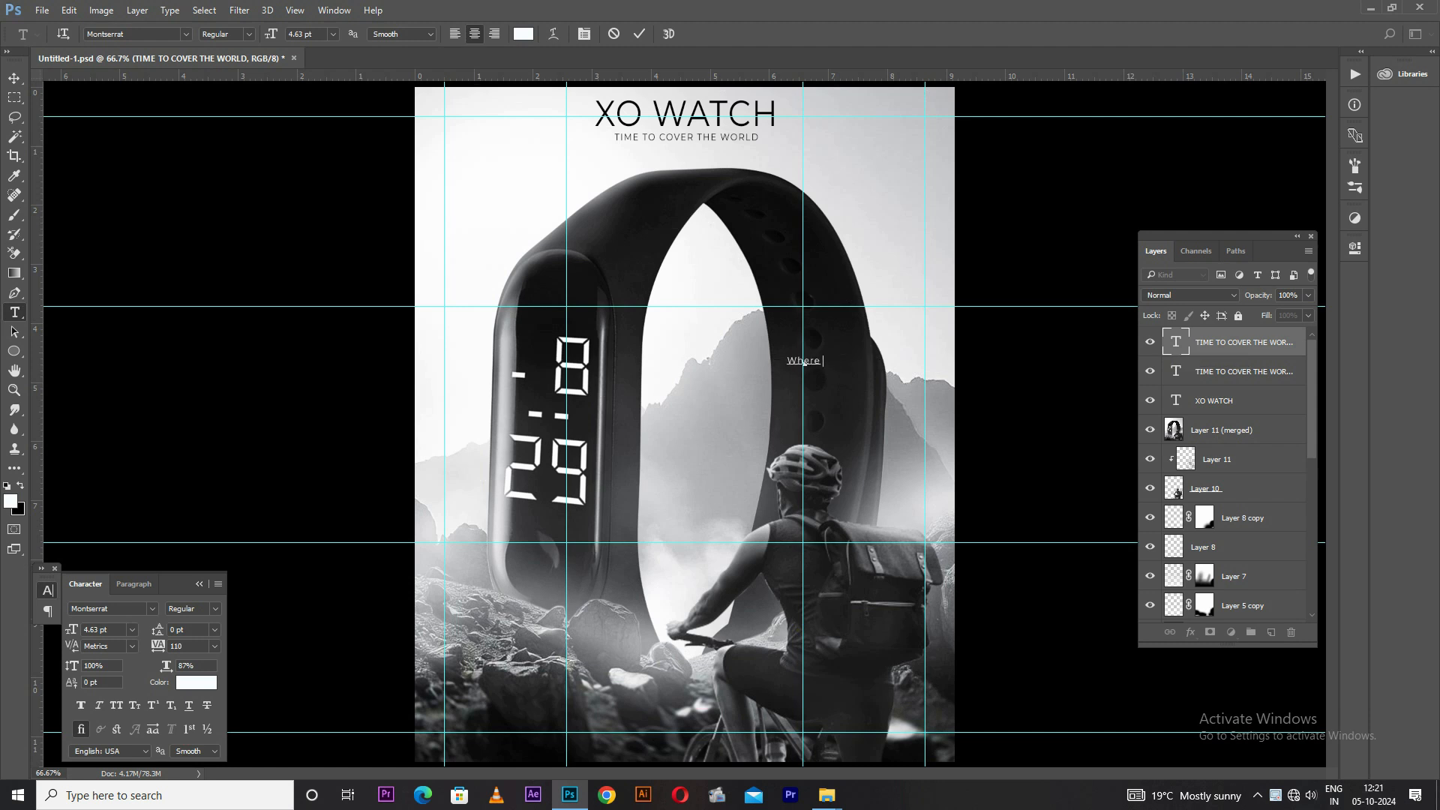
pyautogui.write('style andfunctionality blends')
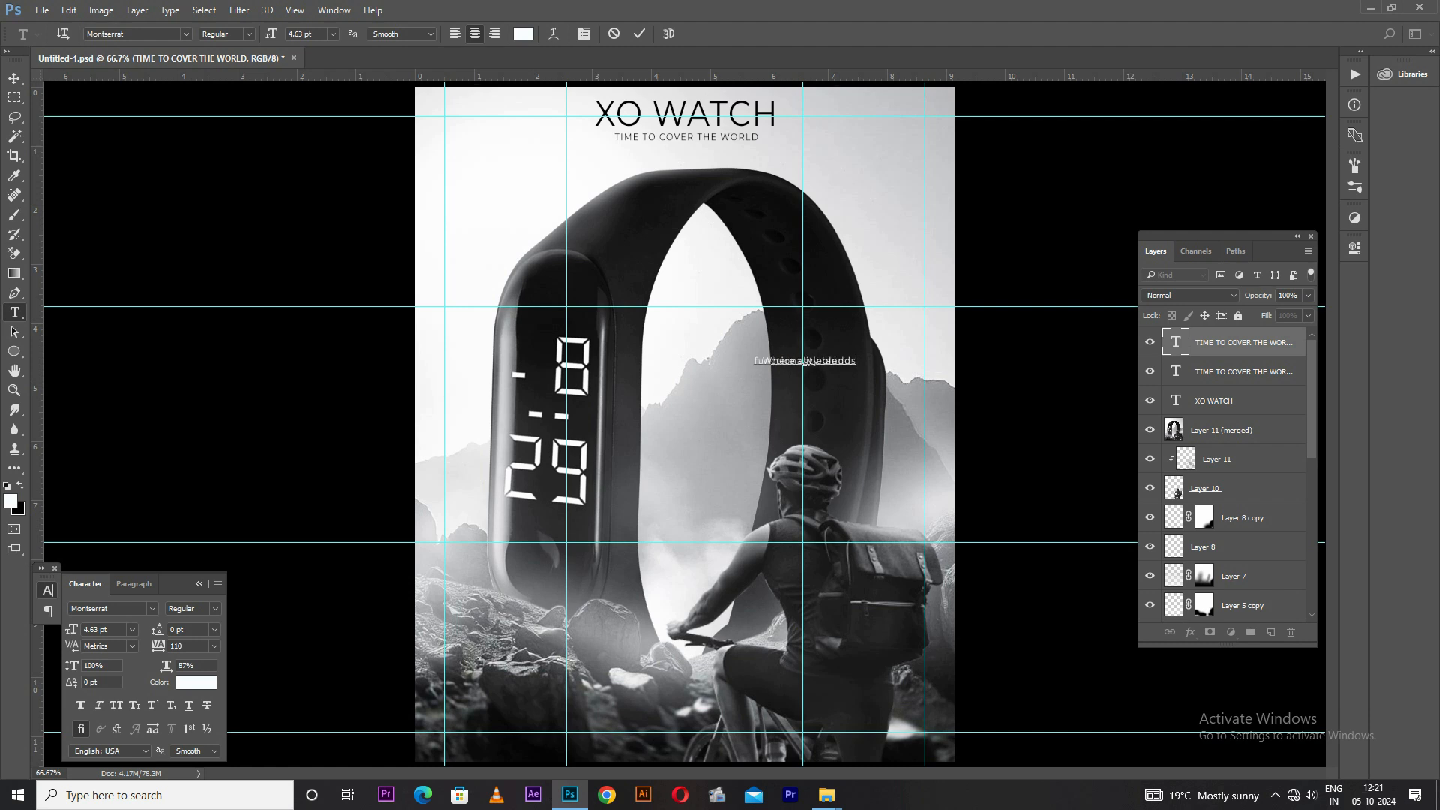
# Set the white text's leading to Auto, its alignment to left and its tracking to 0
pyautogui.hotkey('ctrl', 'a')
pyautogui.click(214, 630)
pyautogui.click(204, 366)
pyautogui.click(455, 34)
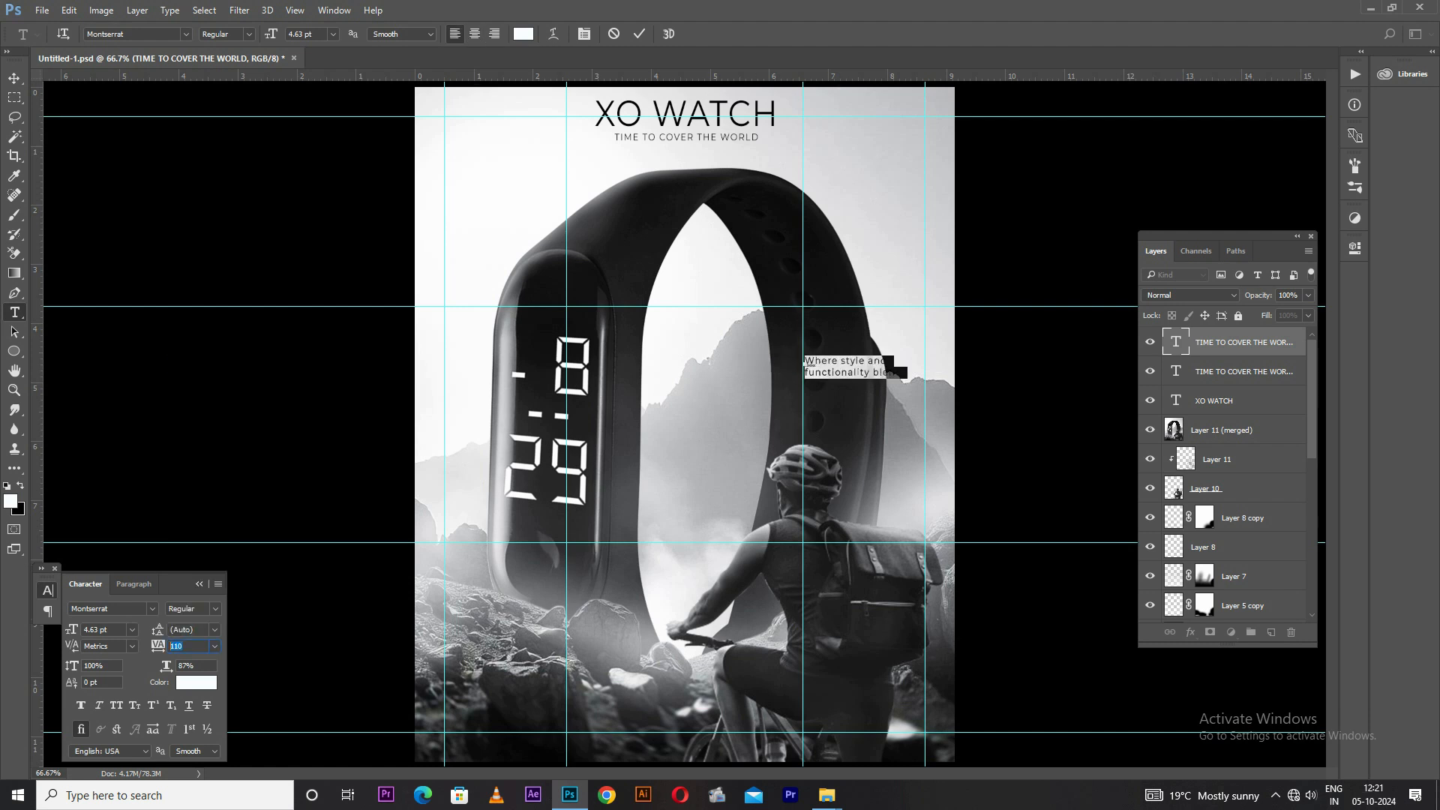
pyautogui.write('0')
pyautogui.press('Return')
pyautogui.hotkey('ctrl', 'Return')
# Scale the white slogan text up to about 9.79 pt
pyautogui.hotkey('ctrl', 't')
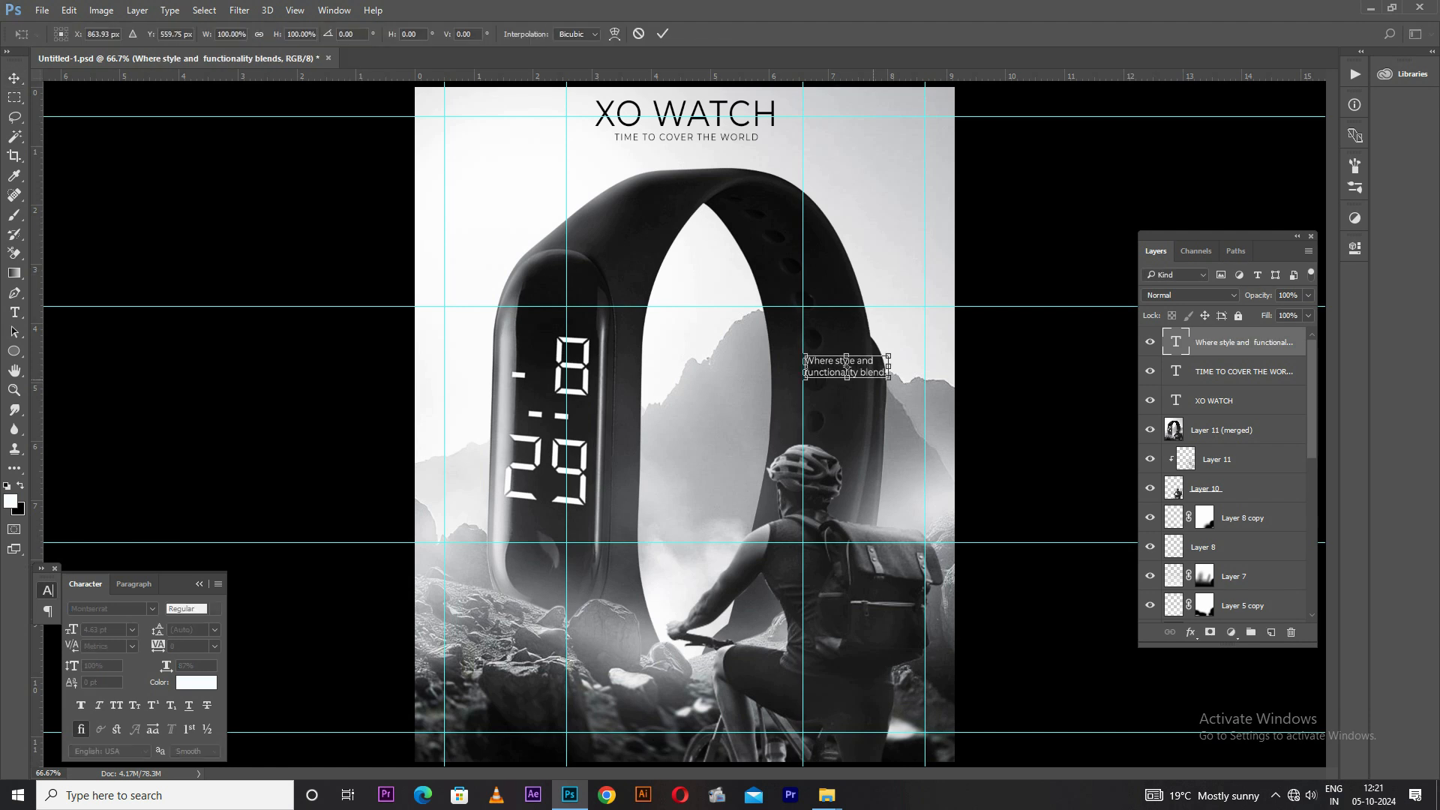
pyautogui.moveTo(888, 377)
pyautogui.mouseDown()
pyautogui.moveTo(935, 389)
pyautogui.moveTo(868, 381)
pyautogui.mouseUp()
pyautogui.scroll(5, 821, 365)
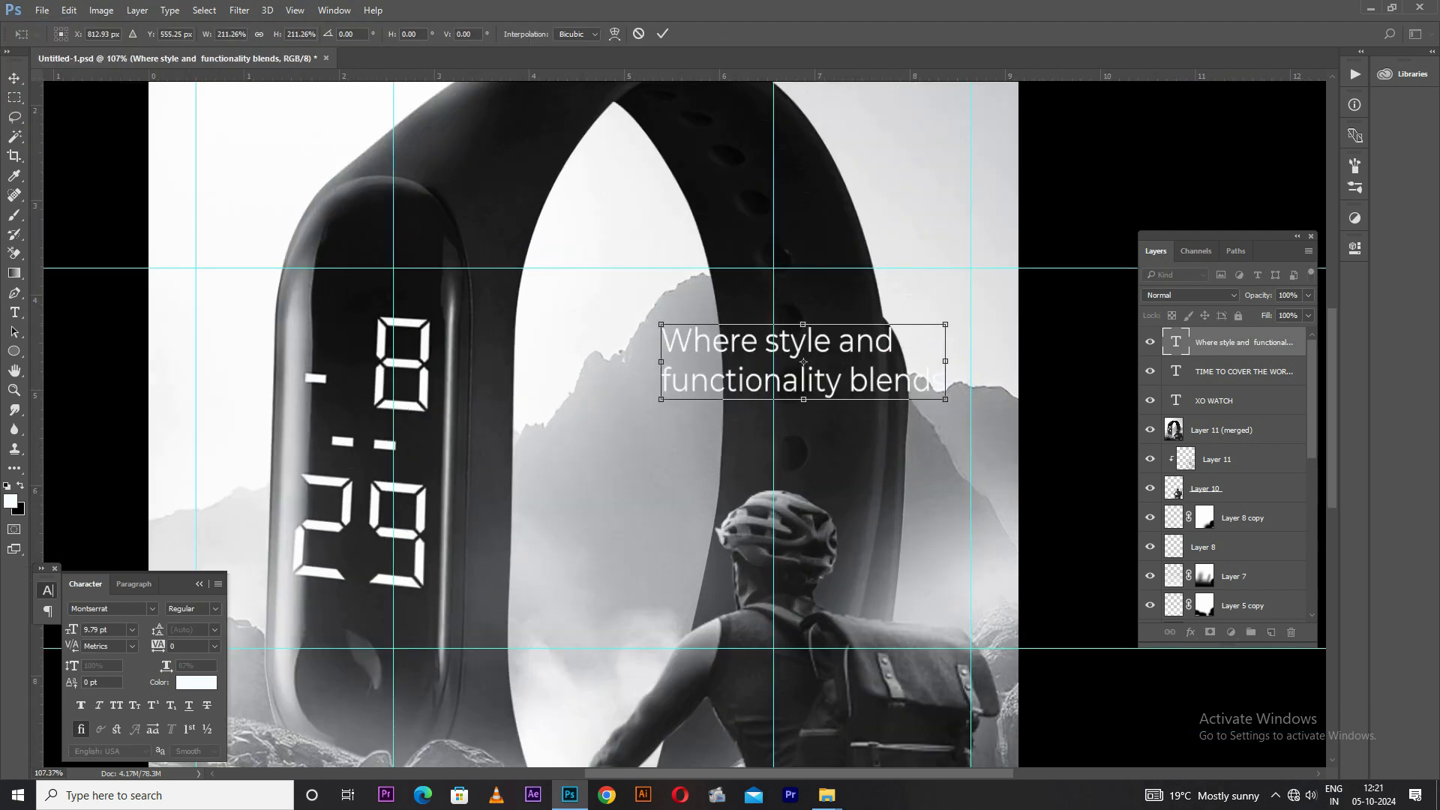
pyautogui.press('Return')
# Put "Blends" on its own line and capitalize the initials of "Style", "Functionality" and "Blends"
pyautogui.press('Return')
pyautogui.click(849, 378)
pyautogui.press('Return')
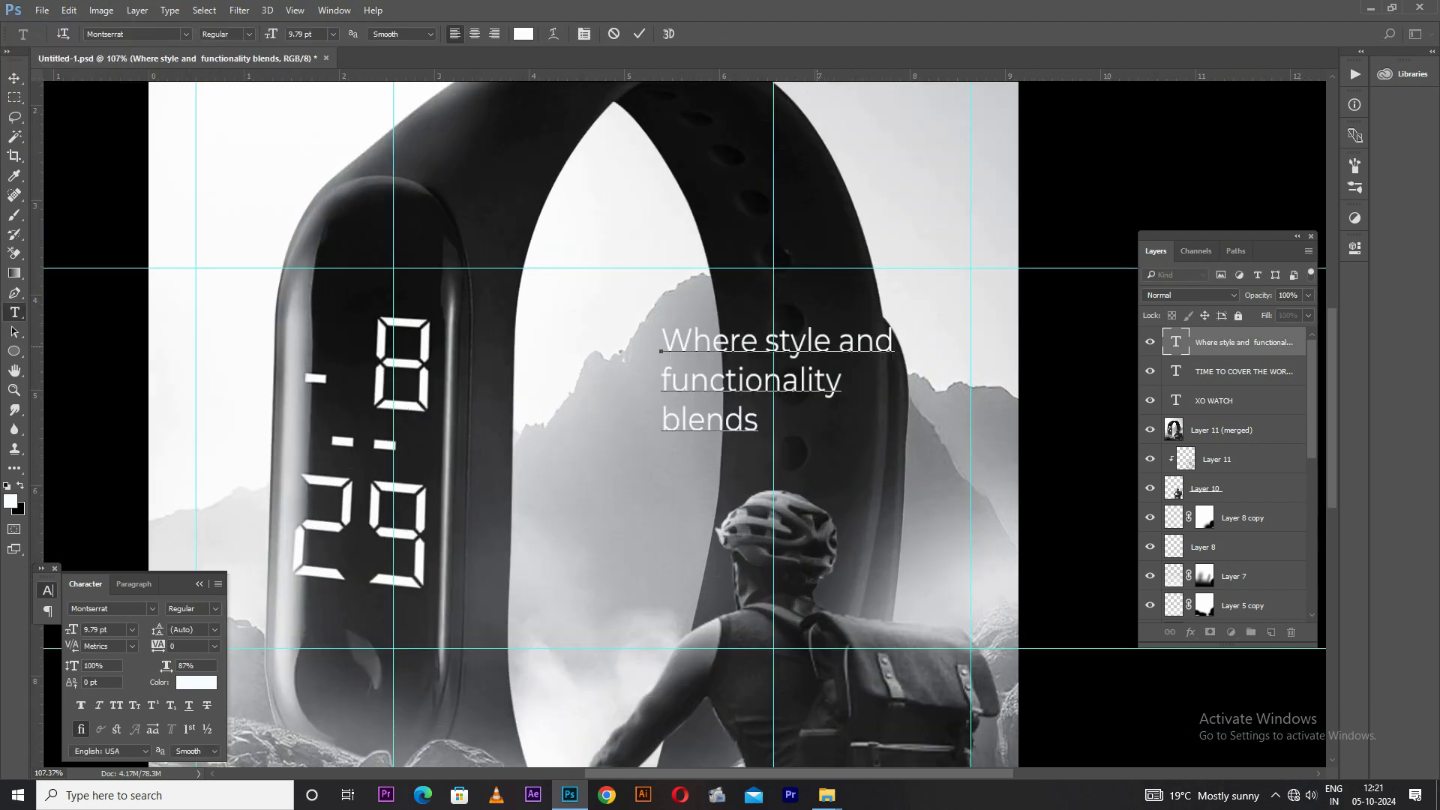
pyautogui.press('BackSpace')
pyautogui.write('S')
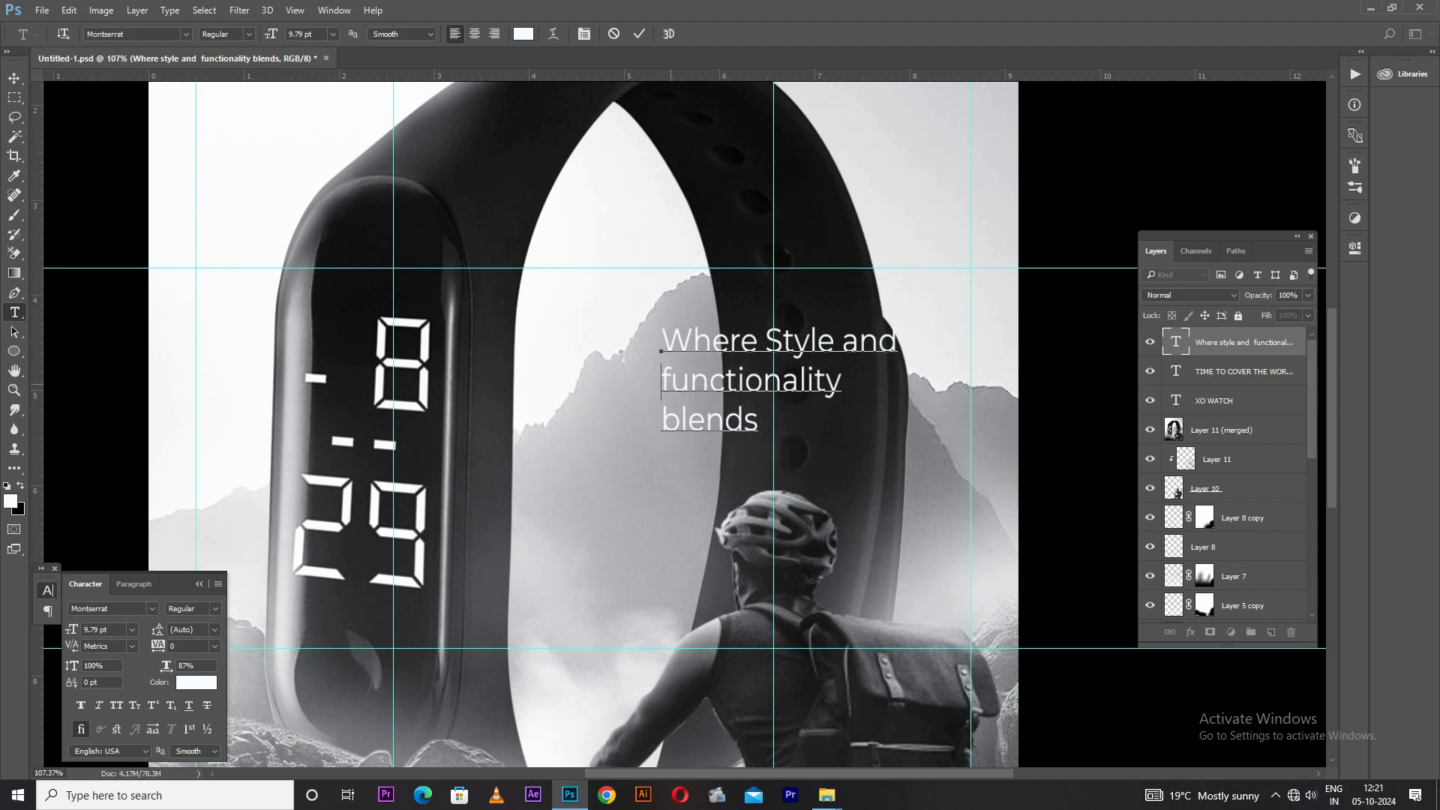
pyautogui.press('Delete')
pyautogui.write('F')
pyautogui.press('Down')
pyautogui.press('BackSpace')
pyautogui.write('B')
pyautogui.hotkey('ctrl', 'Return')
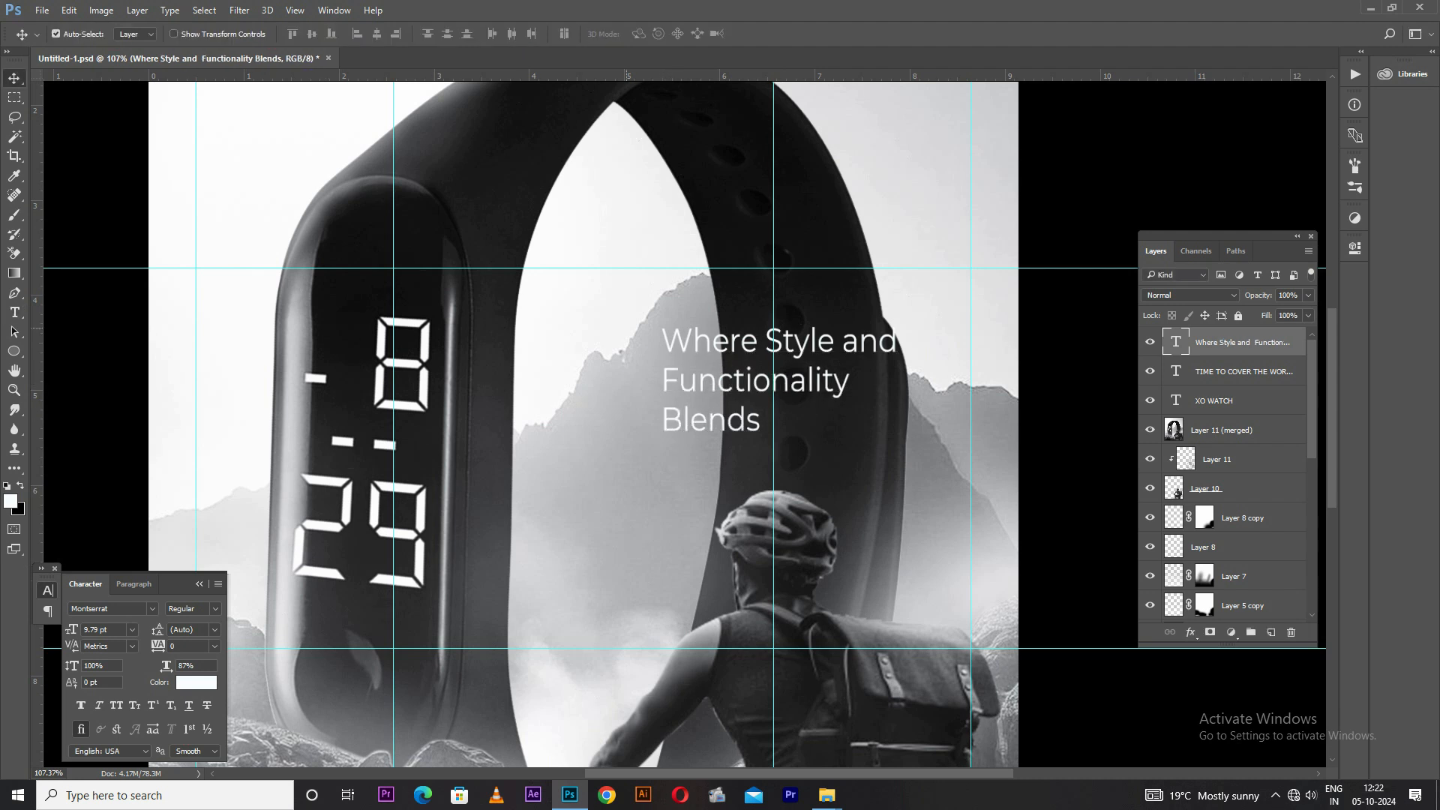
# Move the slogan onto the rocks in the poster's lower-left corner, aligned with the left vertical guide
pyautogui.hotkey('ctrl', '-')
pyautogui.hotkey('ctrl', '-')
pyautogui.moveTo(795, 352); pyautogui.dragTo(507, 688)
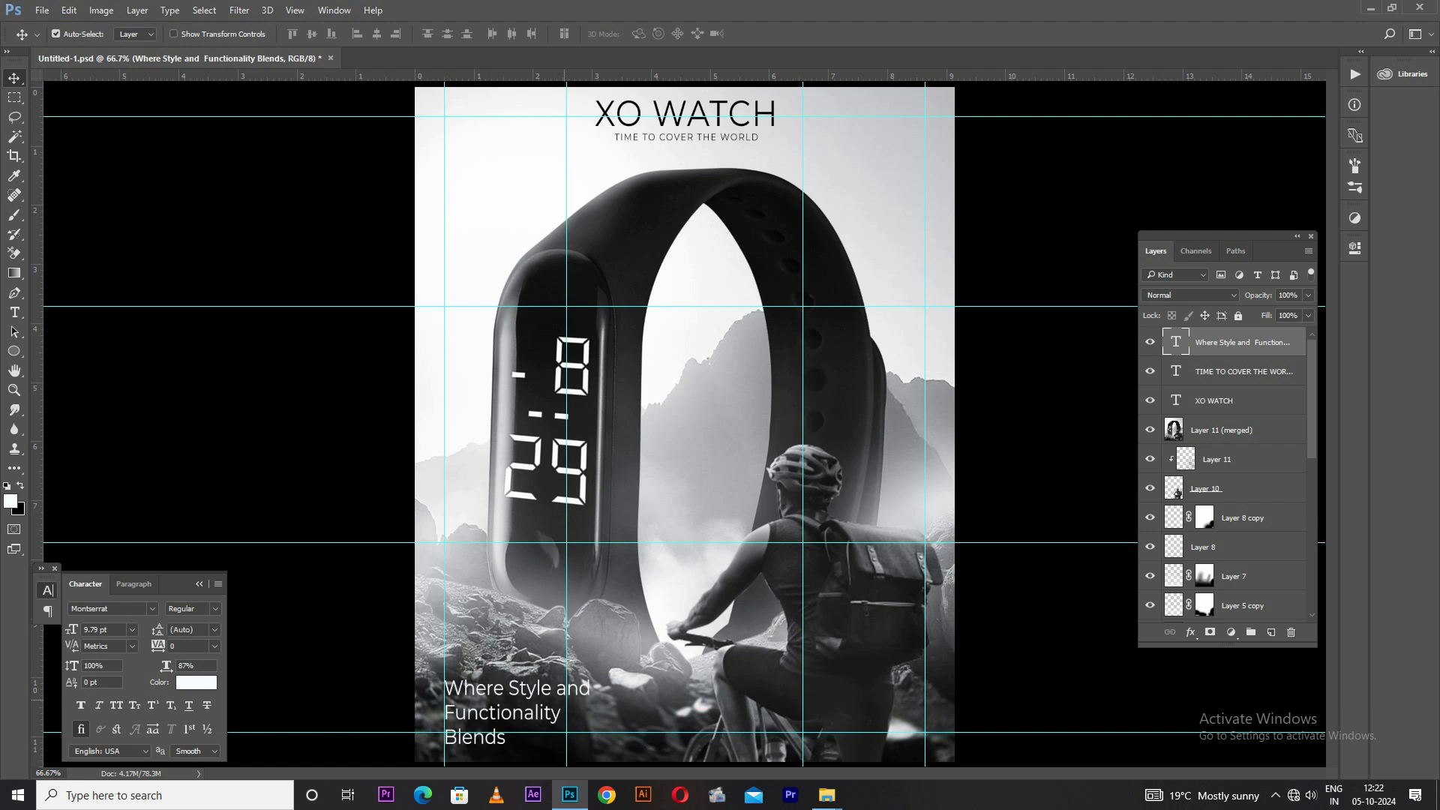
# Set the slogan's leading to 9 pt and nudge the text block down
pyautogui.doubleClick(594, 685)
pyautogui.click(215, 629)
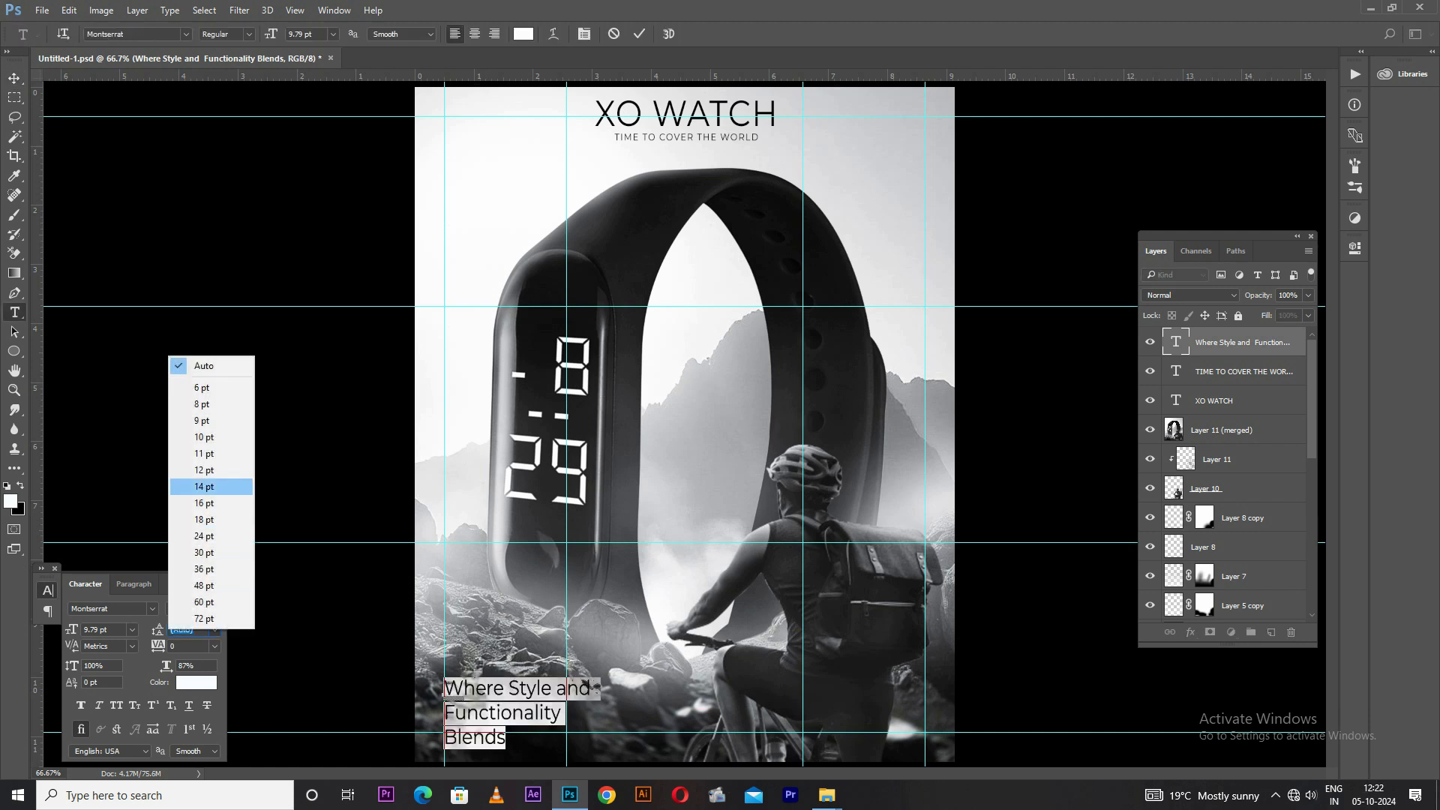
pyautogui.click(195, 424)
pyautogui.click(14, 78)
pyautogui.hotkey('shift', 'Down')
pyautogui.hotkey('shift', 'Down')
pyautogui.hotkey('shift', 'Down')
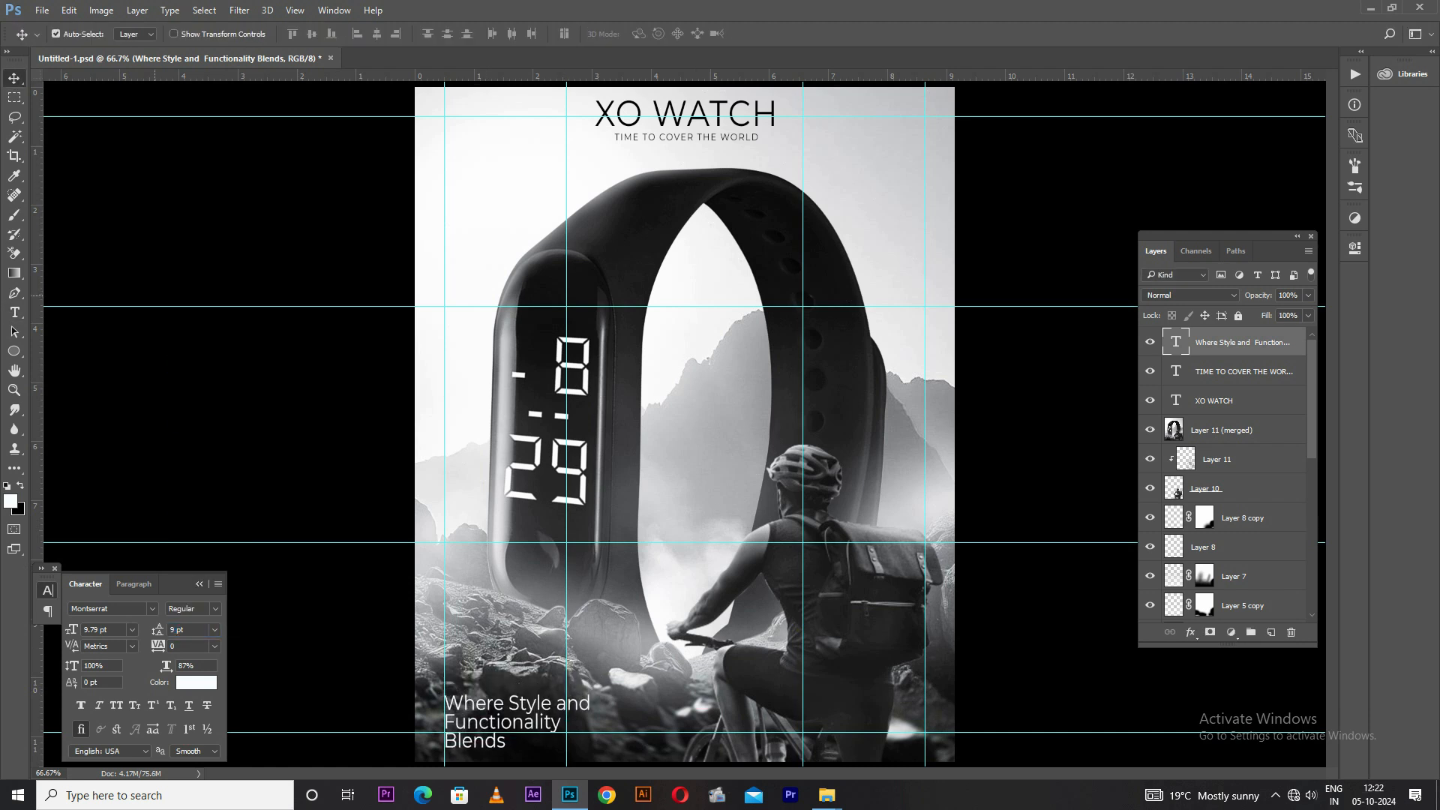
# Insert a line break after "Where" so that "Style and" starts a new line in the slogan
pyautogui.doubleClick(581, 703)
pyautogui.click(508, 704)
pyautogui.press('Return')
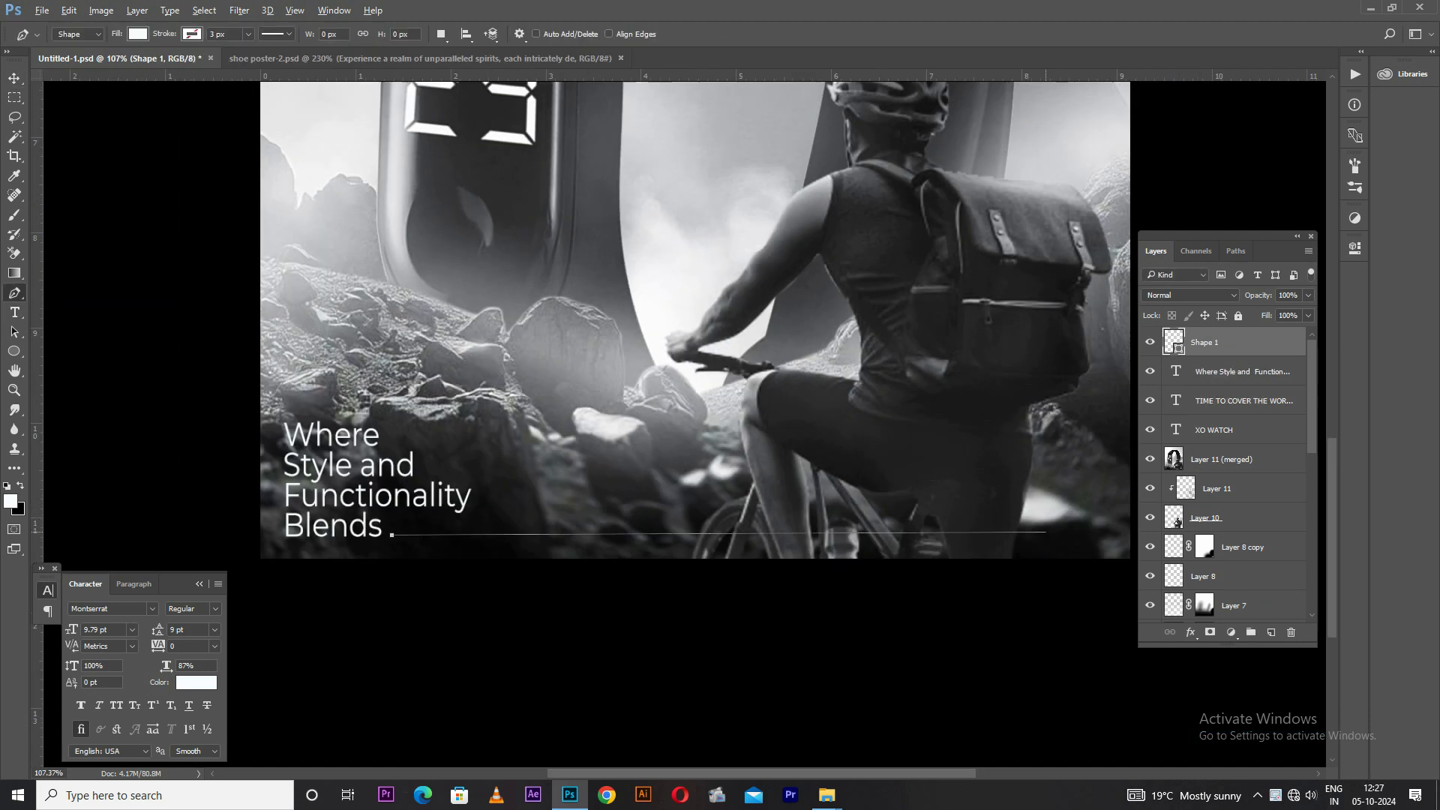
pyautogui.keyDown('shift'); pyautogui.click(1097, 536); pyautogui.keyUp('shift')
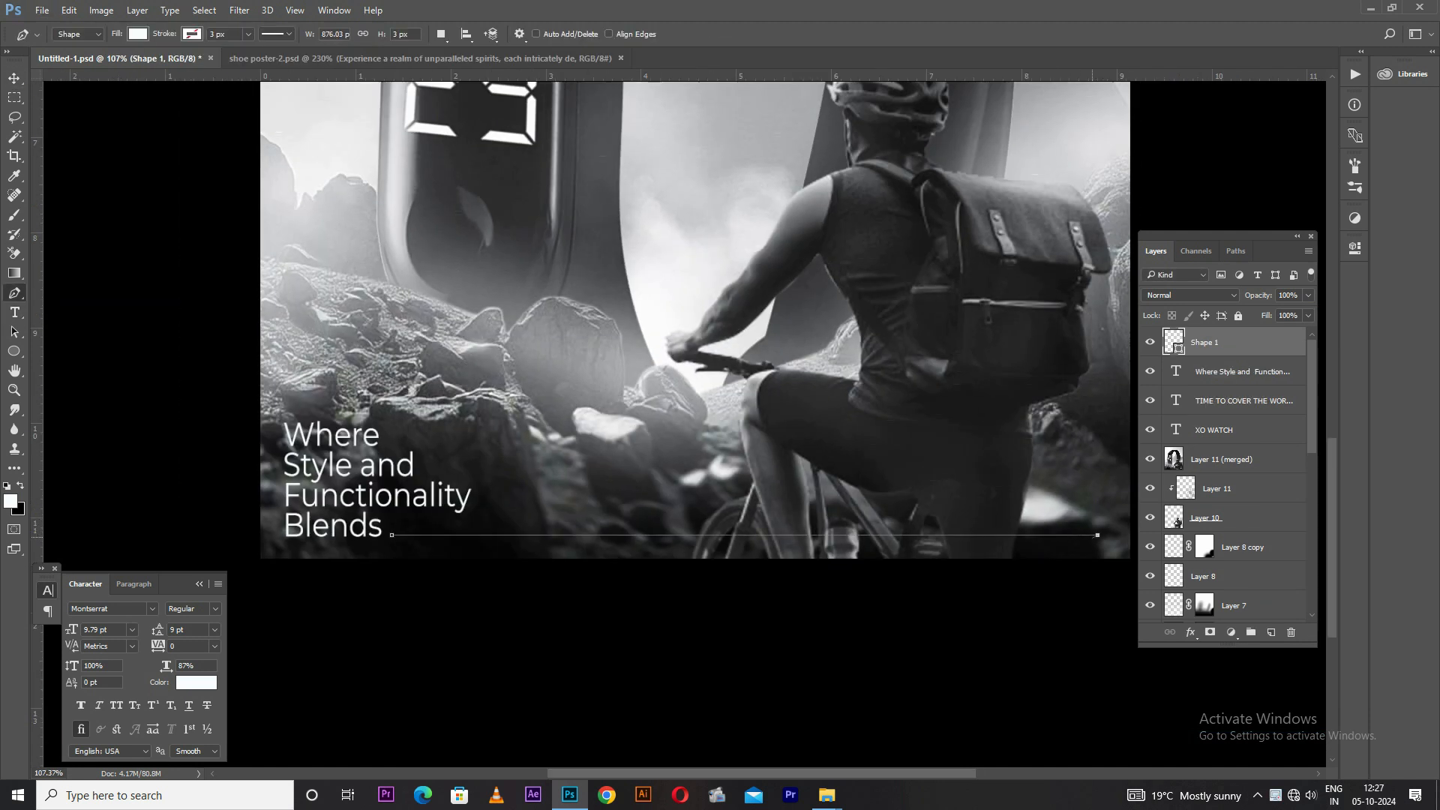
pyautogui.rightClick(1108, 546)
pyautogui.click(1102, 541)
pyautogui.rightClick(1102, 537)
pyautogui.press('Escape')
pyautogui.press('Delete')
pyautogui.press('Delete')
# Draw a thin white rectangle about 893 px wide and 2 px high as a line from the end of "Blends" towards the poster's right edge
pyautogui.click(14, 352)
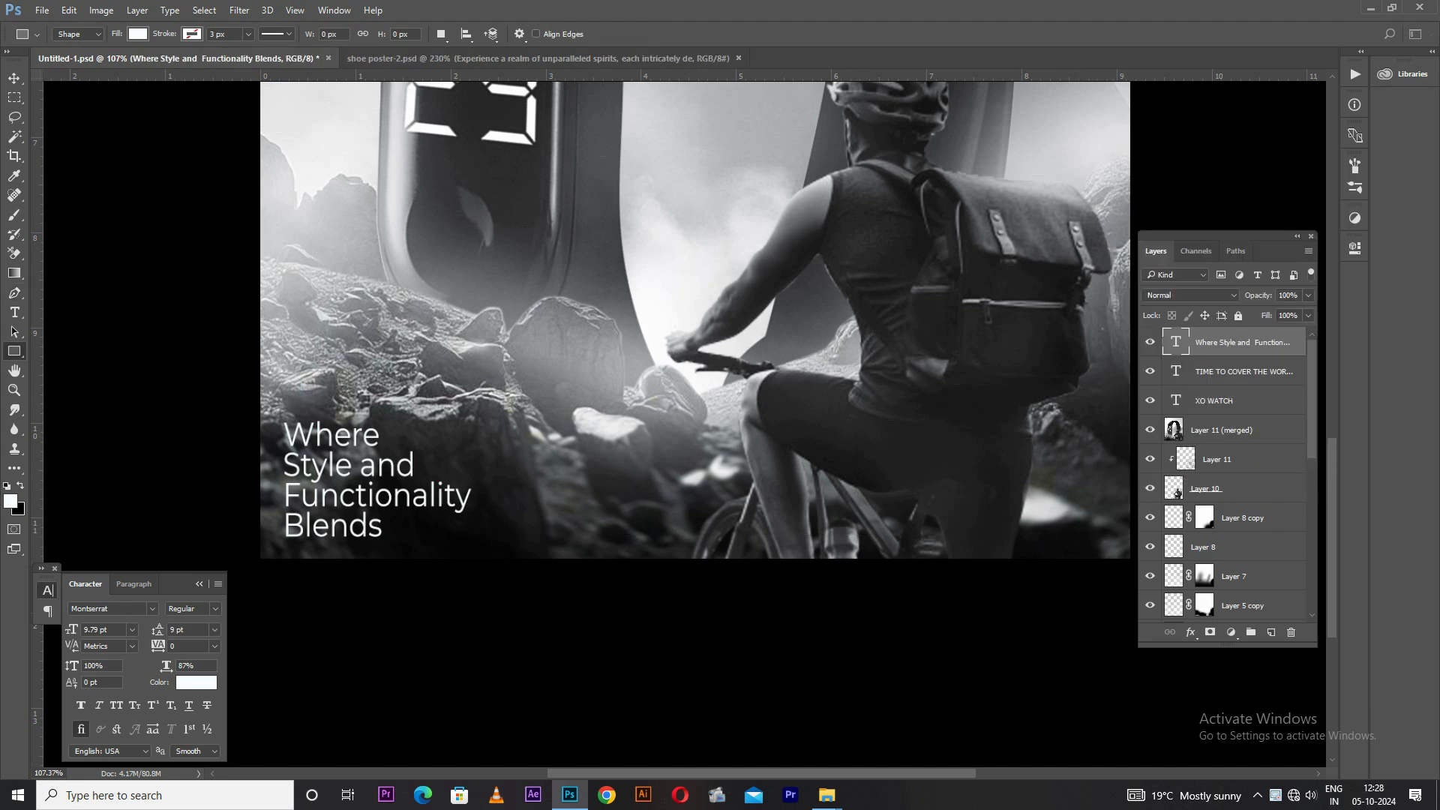
pyautogui.rightClick(14, 351)
pyautogui.click(80, 351)
pyautogui.moveTo(285, 534); pyautogui.dragTo(1110, 534)
pyautogui.click(14, 79)
pyautogui.scroll(-3, 516, 398)
pyautogui.scroll(-6, 529, 463)
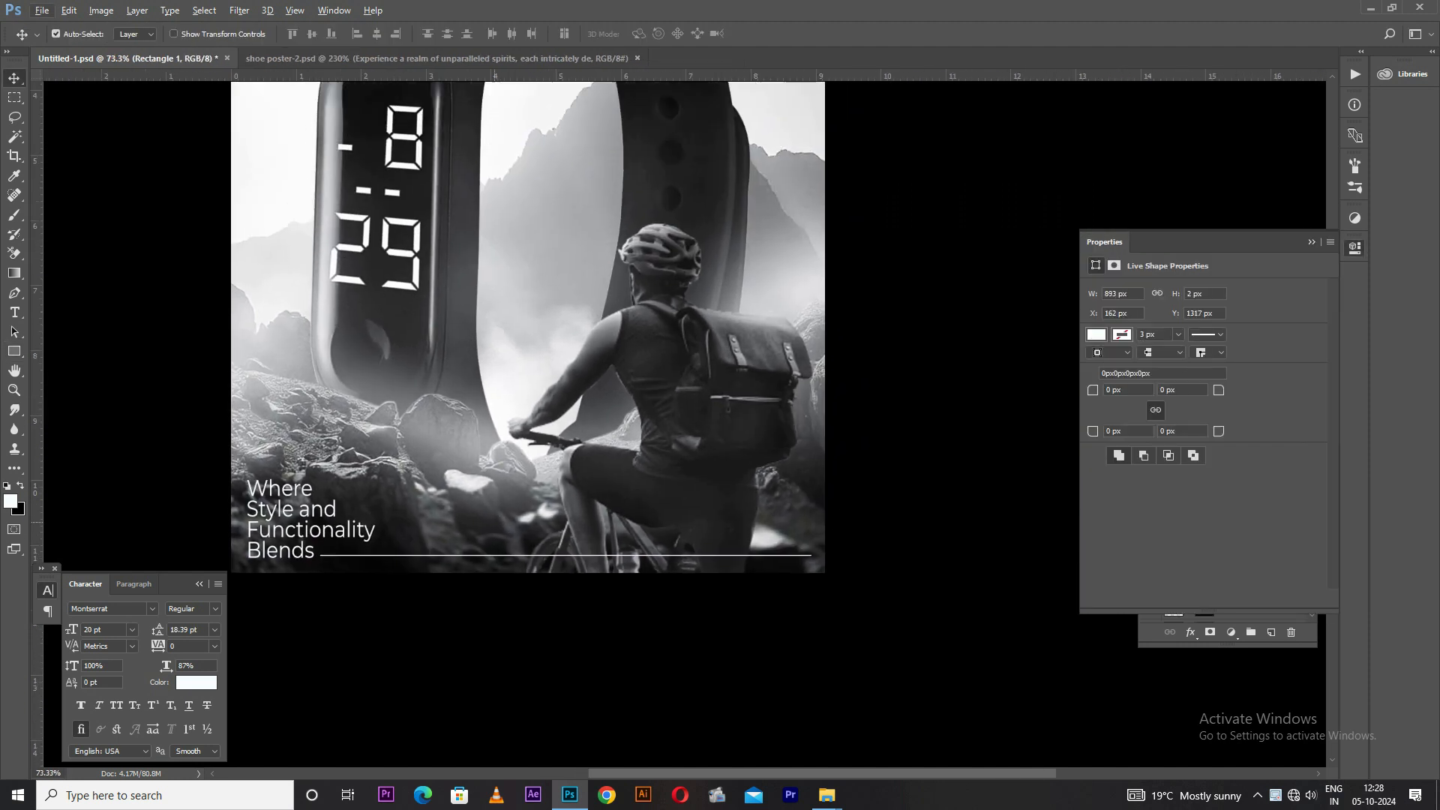
pyautogui.scroll(3, 709, 522)
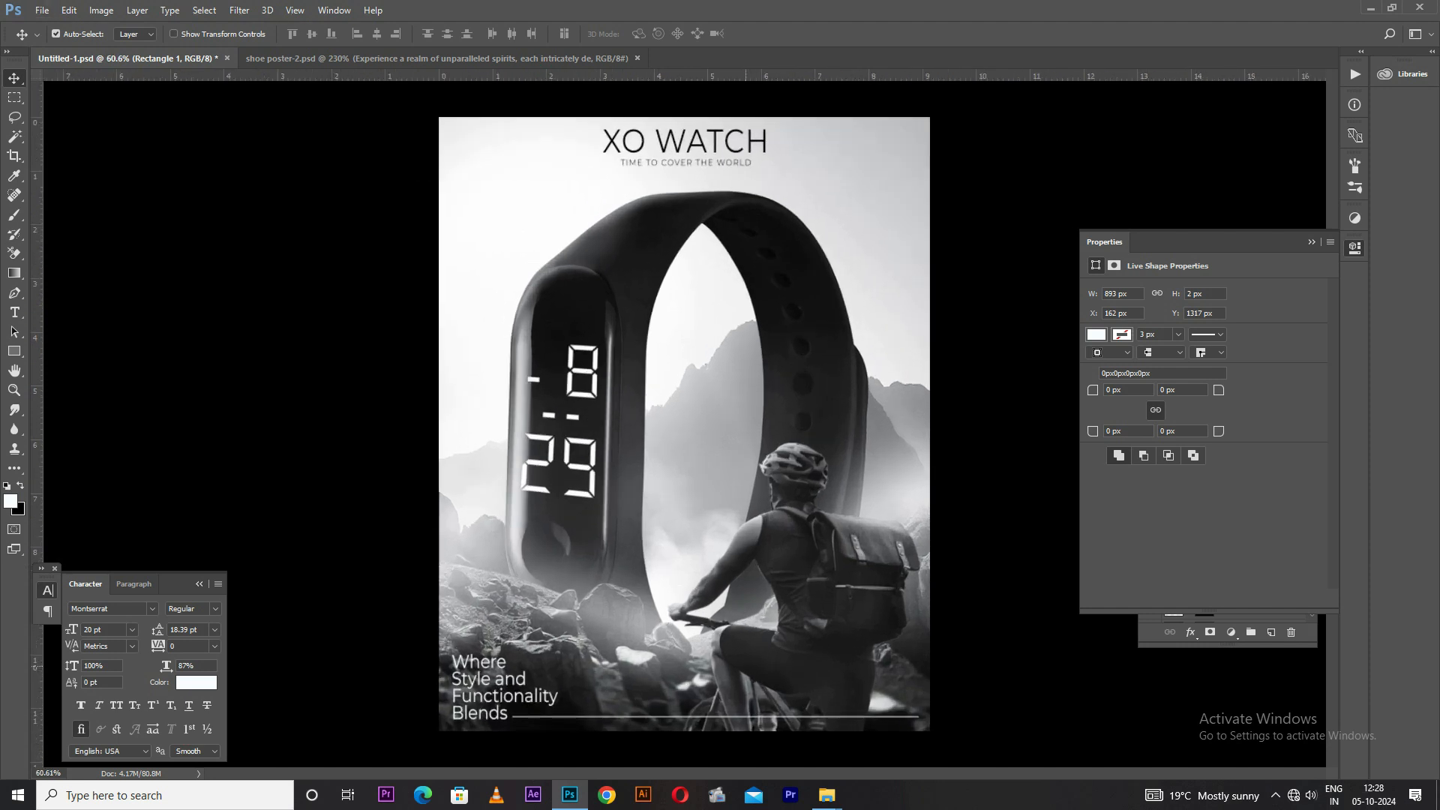
# Shorten the white line beside "Blends" from its right end to about 263 px wide
pyautogui.hotkey('ctrl', 't')
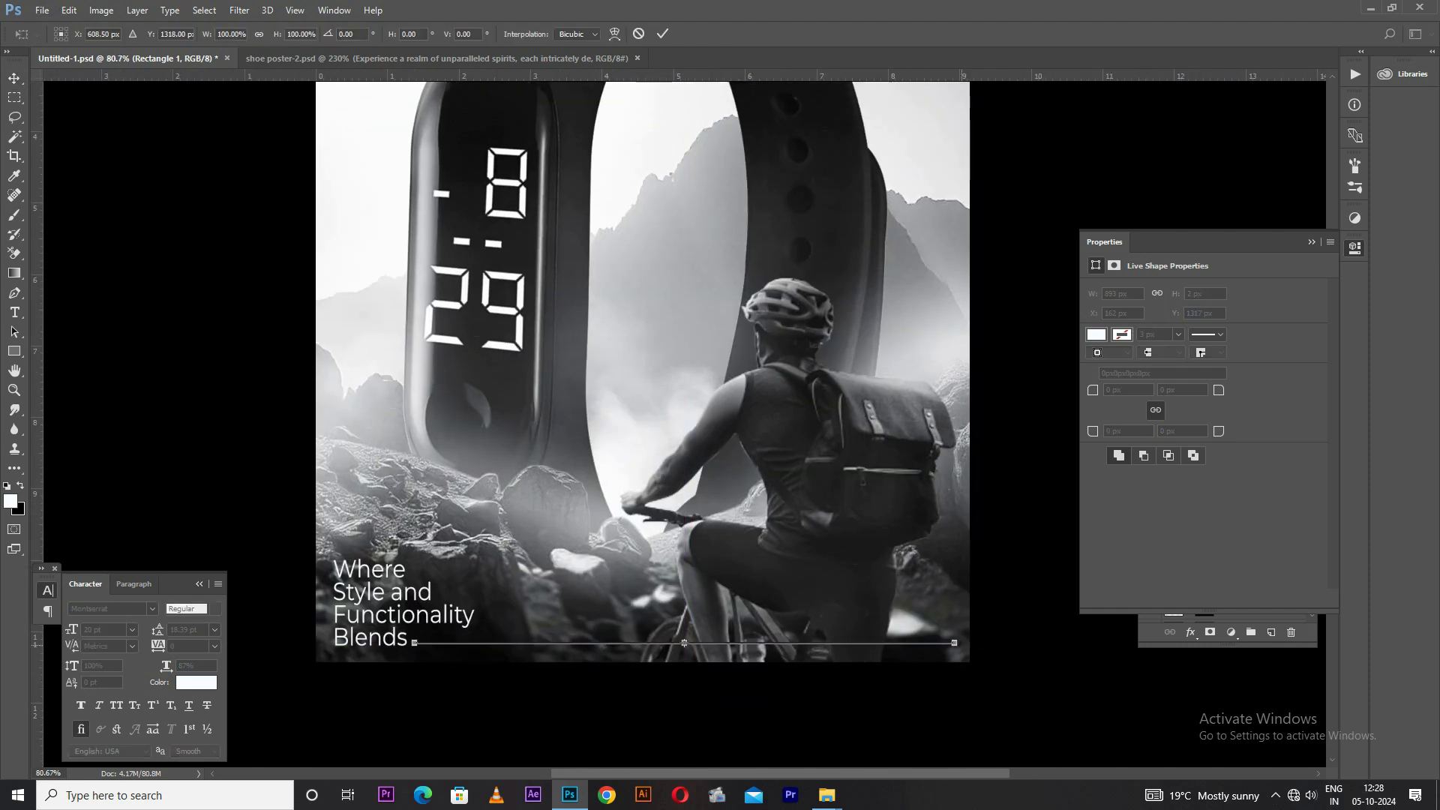
pyautogui.moveTo(954, 643); pyautogui.dragTo(572, 643)
pyautogui.press('Return')
pyautogui.scroll(-2, 553, 592)
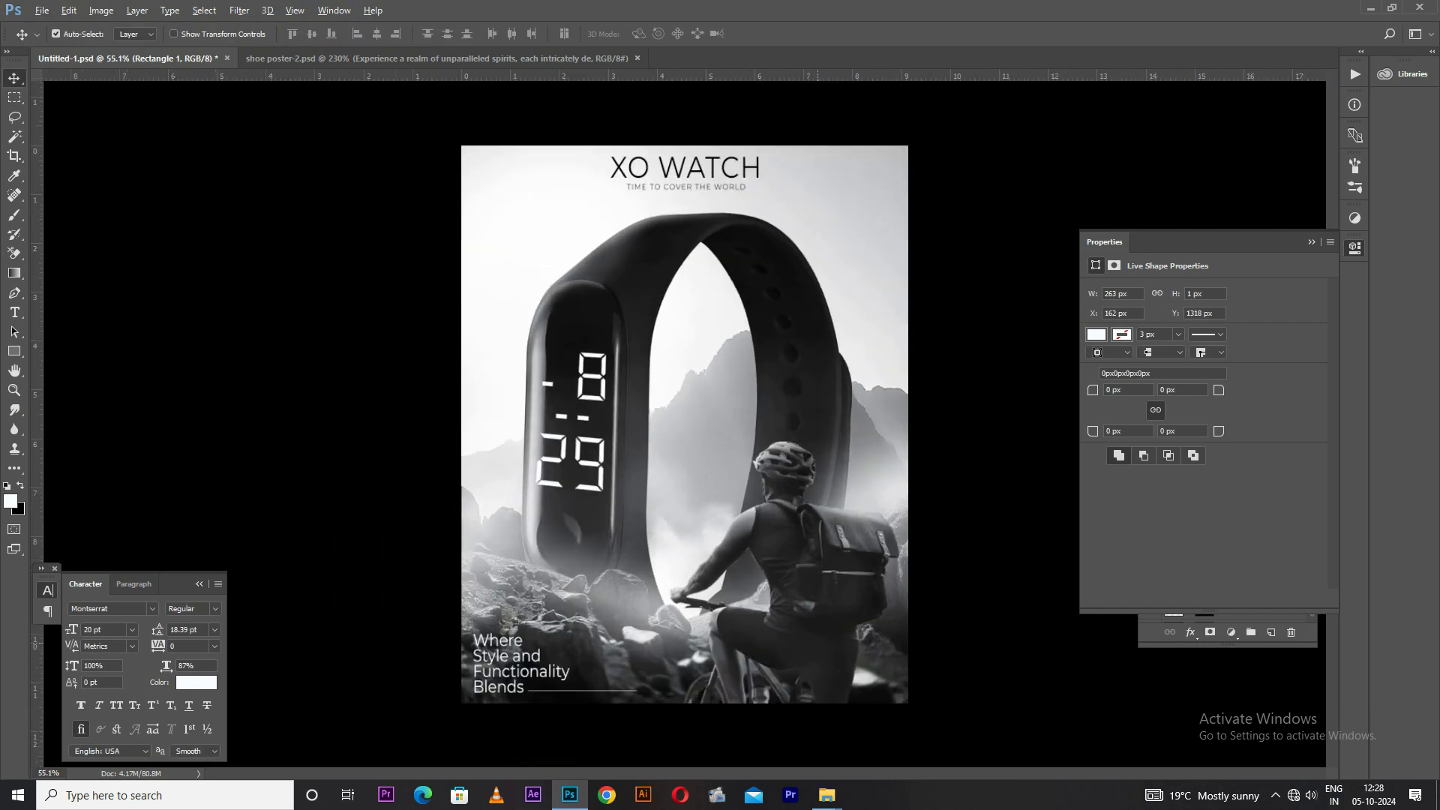
pyautogui.scroll(1, 684, 423)
pyautogui.scroll(3, 765, 625)
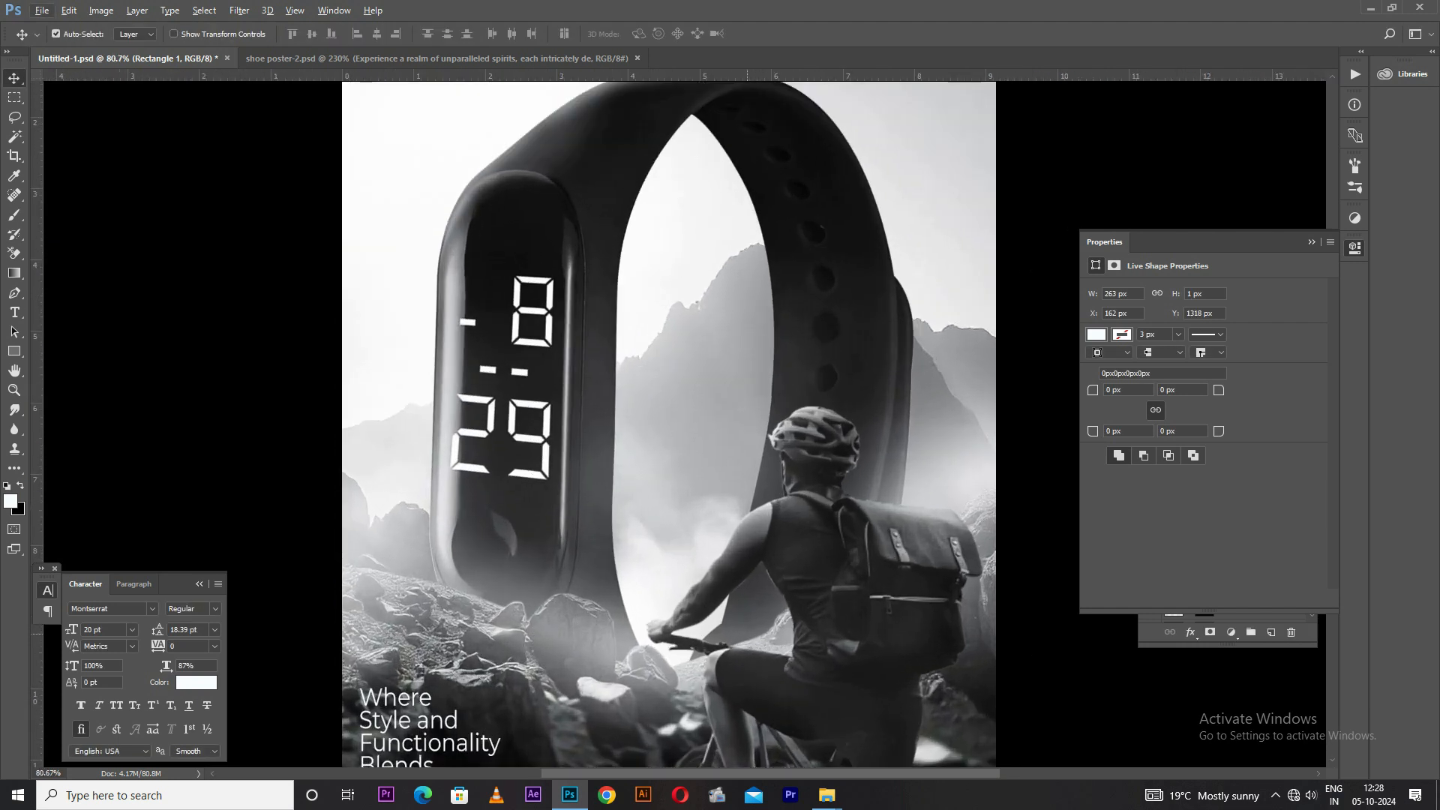
# Select Layer 11 (merged) and open the Reduce Noise filter for it
pyautogui.moveTo(766, 622); pyautogui.dragTo(718, 529)
pyautogui.scroll(-4, 771, 510)
pyautogui.rightClick(771, 511)
pyautogui.click(797, 539)
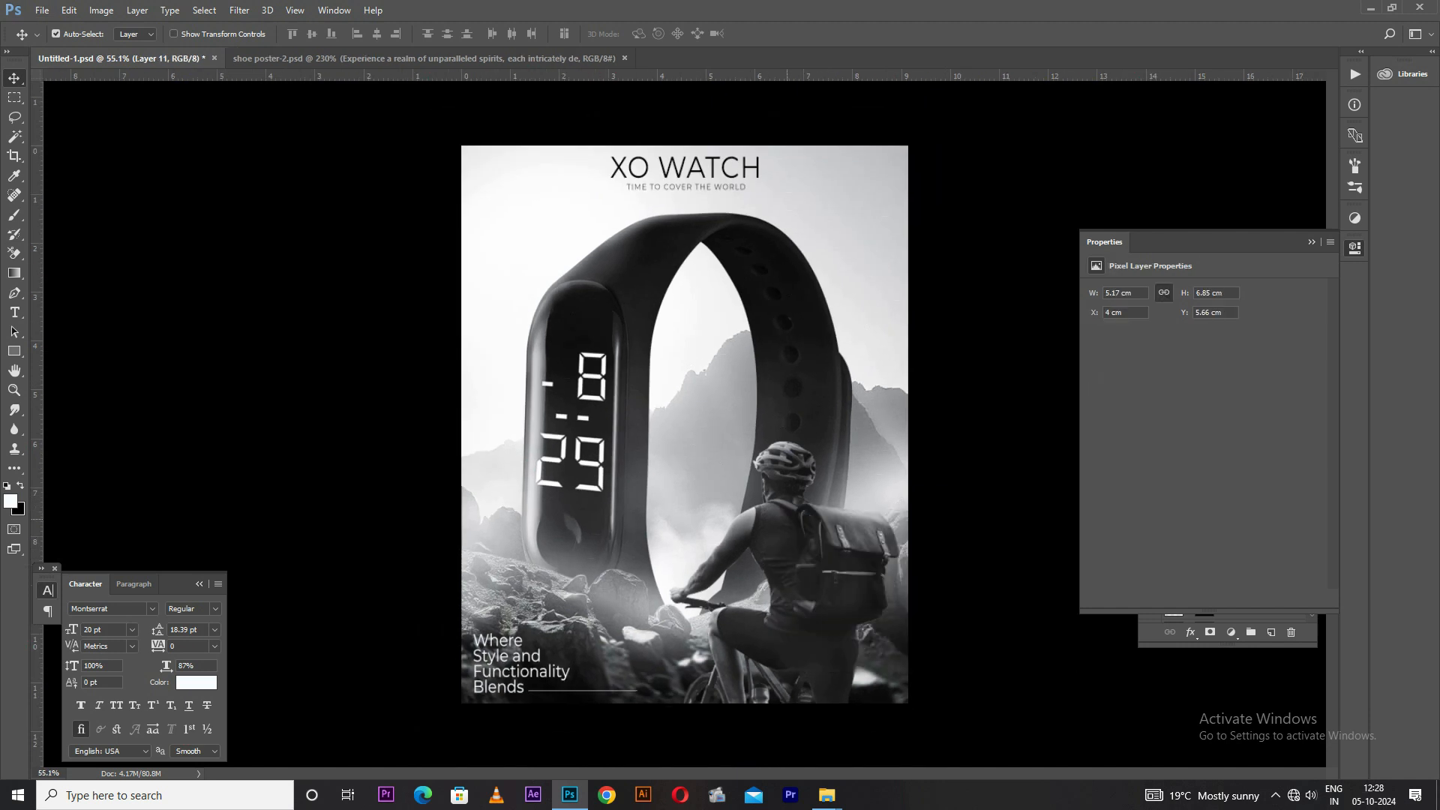
pyautogui.rightClick(787, 520)
pyautogui.click(801, 531)
pyautogui.click(1355, 105)
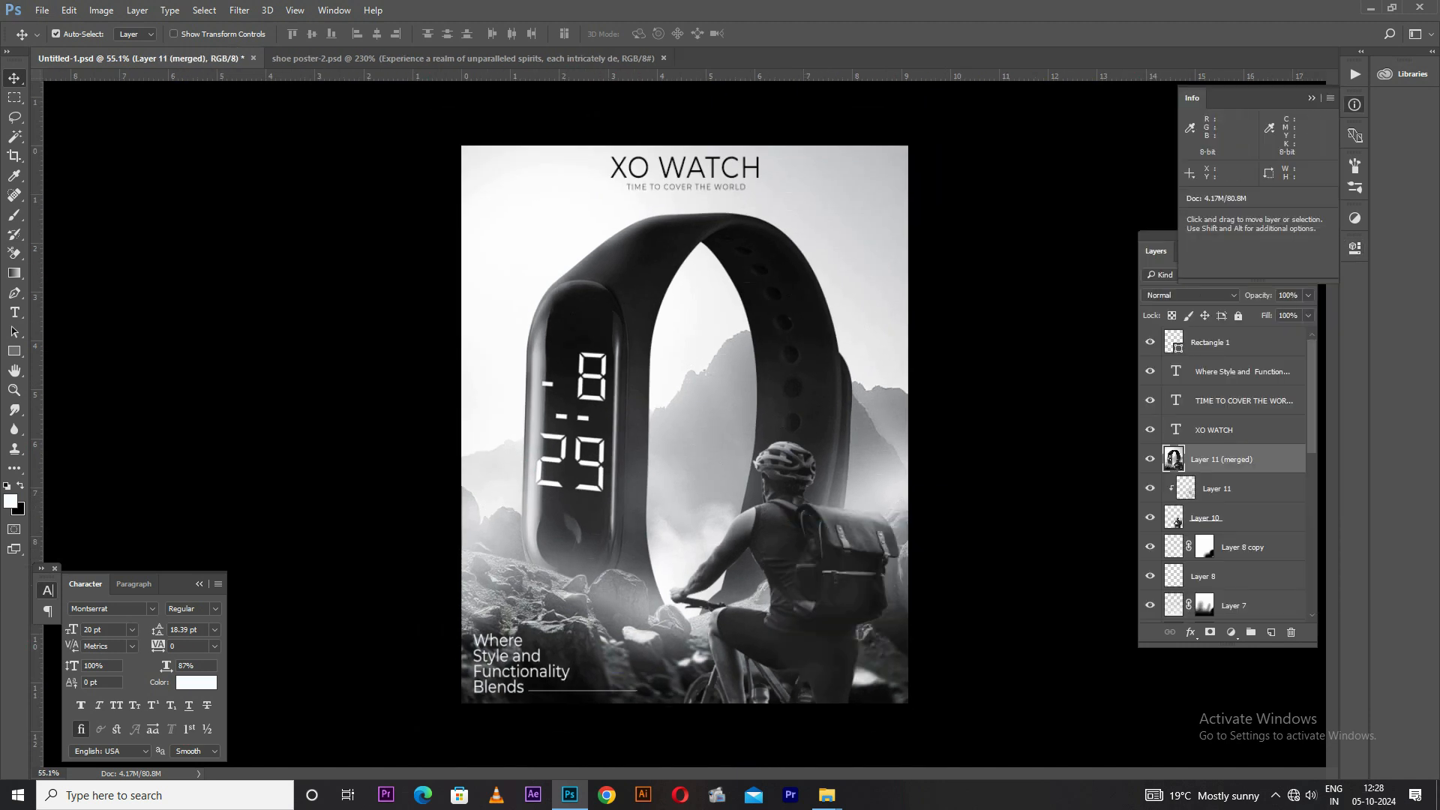
pyautogui.scroll(5, 825, 600)
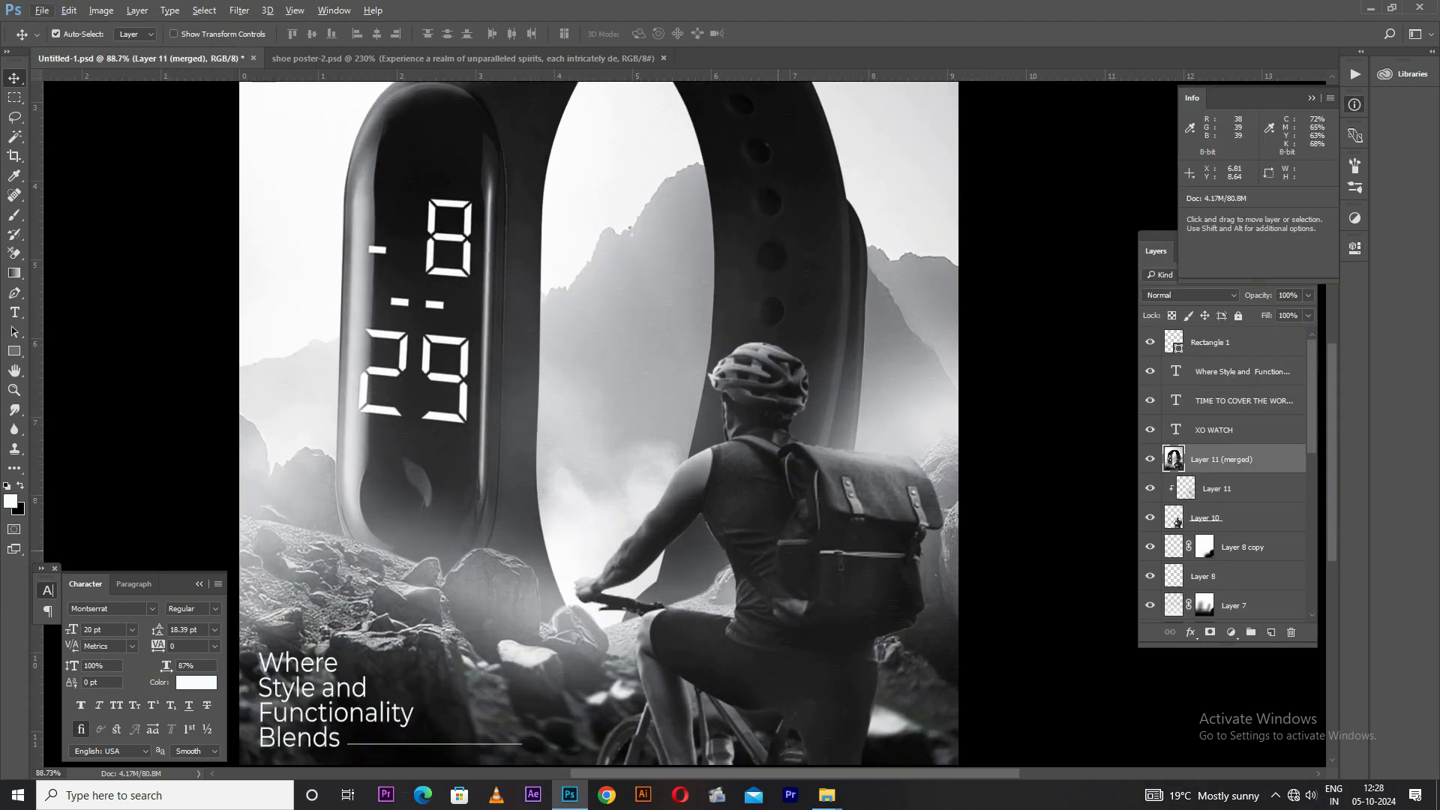
pyautogui.click(239, 10)
pyautogui.moveTo(247, 232)
pyautogui.click(480, 278)
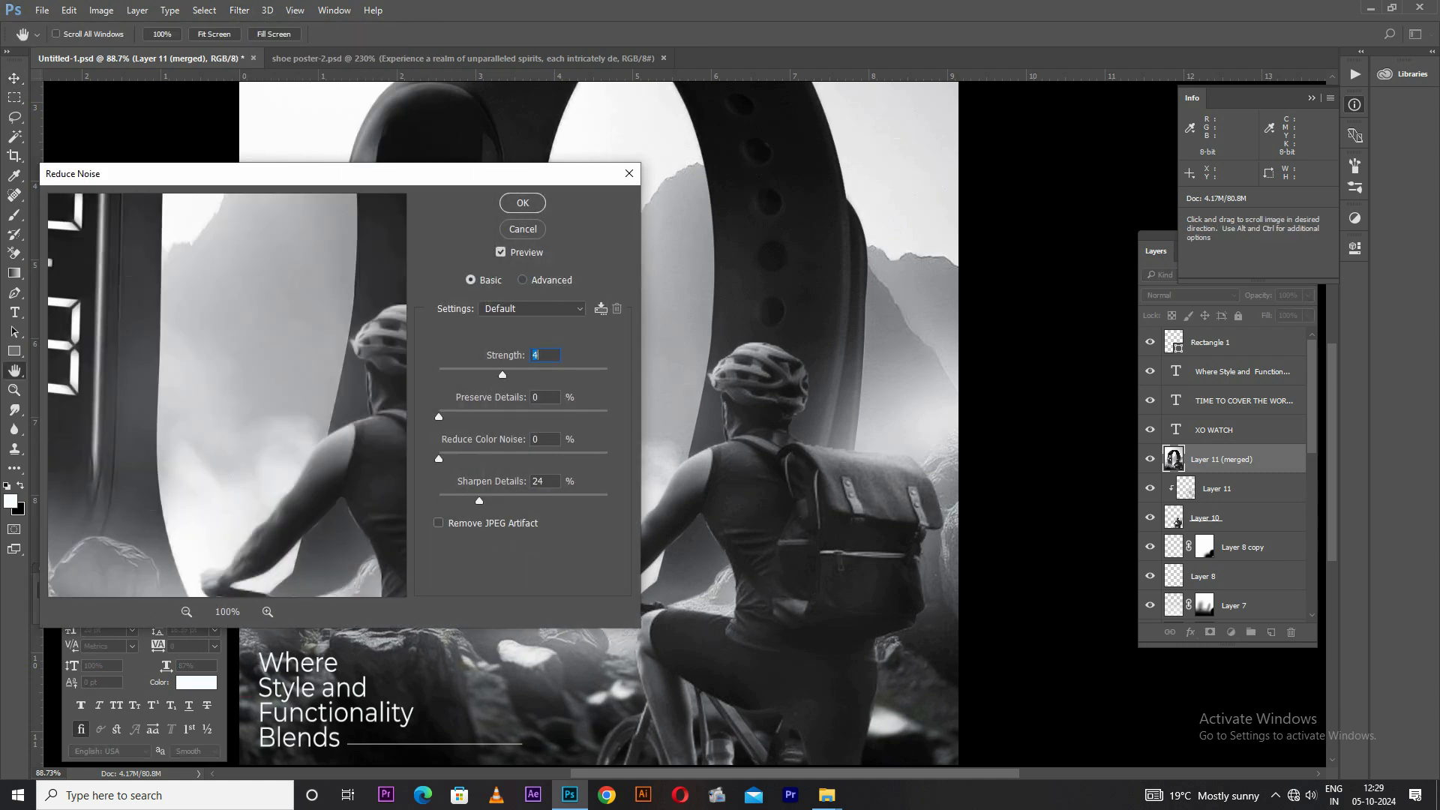
# In Reduce Noise, set Sharpen Details to 13% and Strength to 5
pyautogui.moveTo(479, 501); pyautogui.dragTo(475, 501)
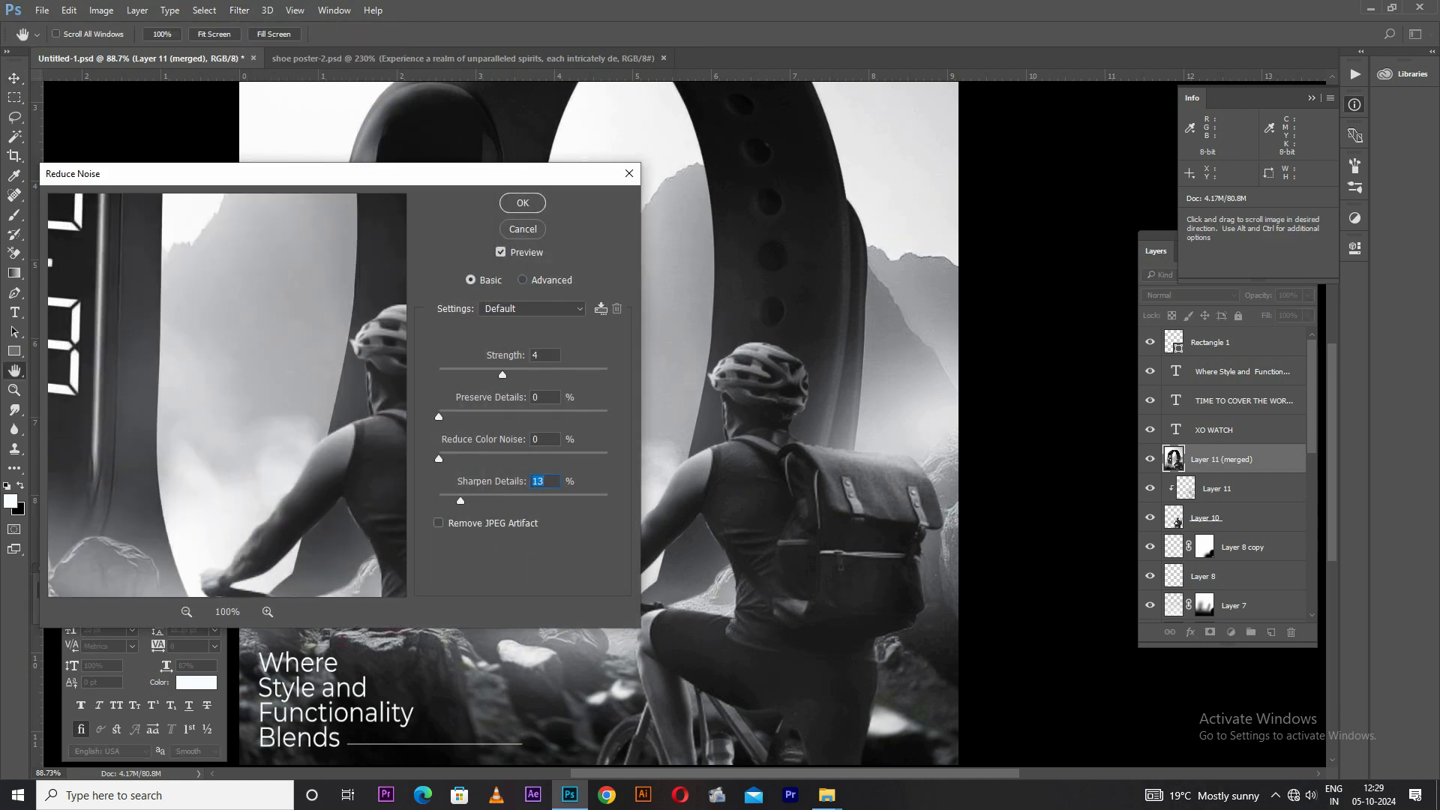
pyautogui.hotkey('shift', 'Tab')
pyautogui.hotkey('shift', 'Tab')
pyautogui.hotkey('shift', 'Tab')
pyautogui.press('Up')
pyautogui.moveTo(341, 173); pyautogui.dragTo(476, 149)
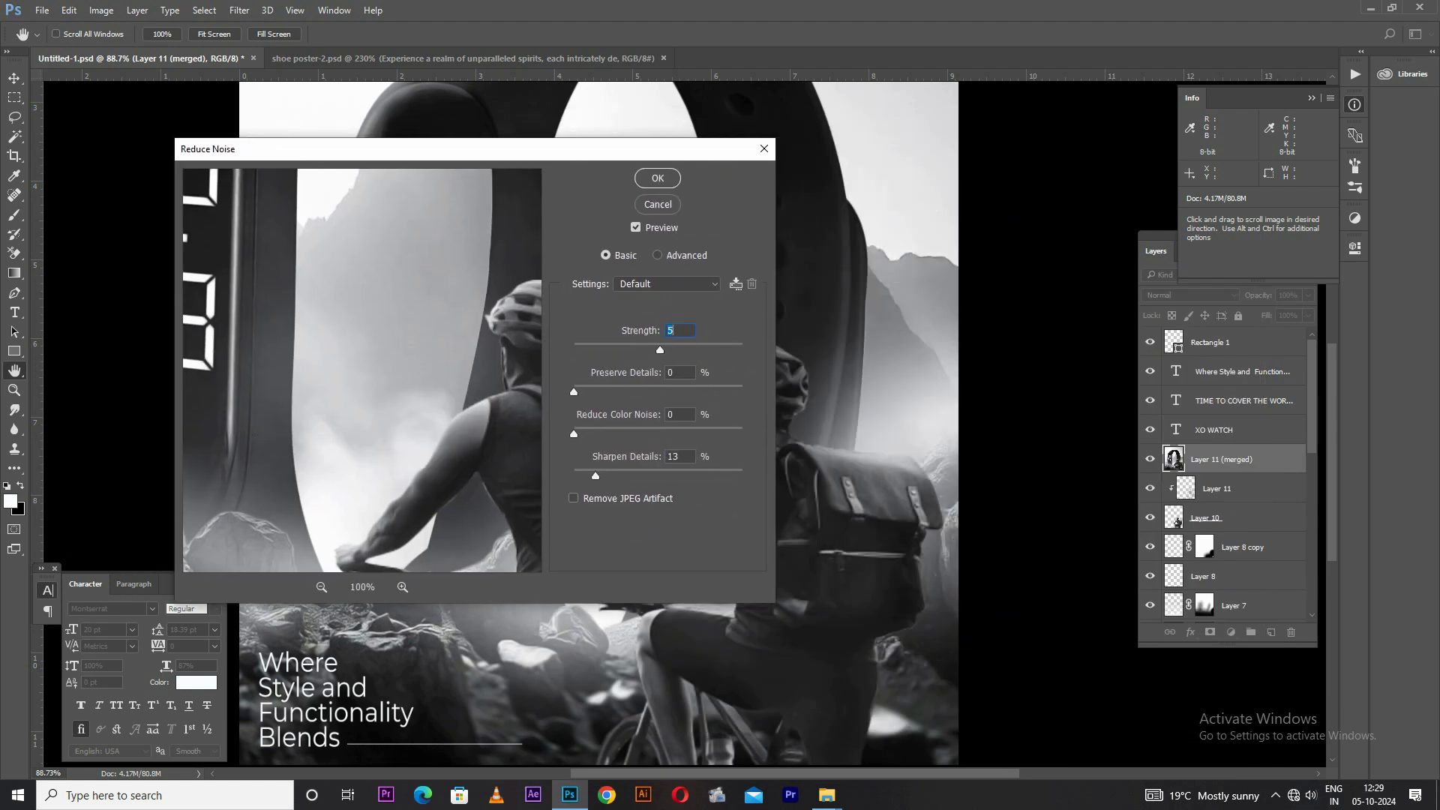
# Increase Sharpen Details further, apply the noise reduction, and compare the poster with and without it
pyautogui.press('Tab')
pyautogui.press('Tab')
pyautogui.press('Tab')
pyautogui.hotkey('shift', 'Up')
pyautogui.moveTo(660, 351); pyautogui.dragTo(665, 350)
pyautogui.click(657, 179)
pyautogui.scroll(-6, 759, 438)
pyautogui.hotkey('ctrl', 'z')
pyautogui.hotkey('ctrl', 'z')
pyautogui.scroll(1, 759, 438)
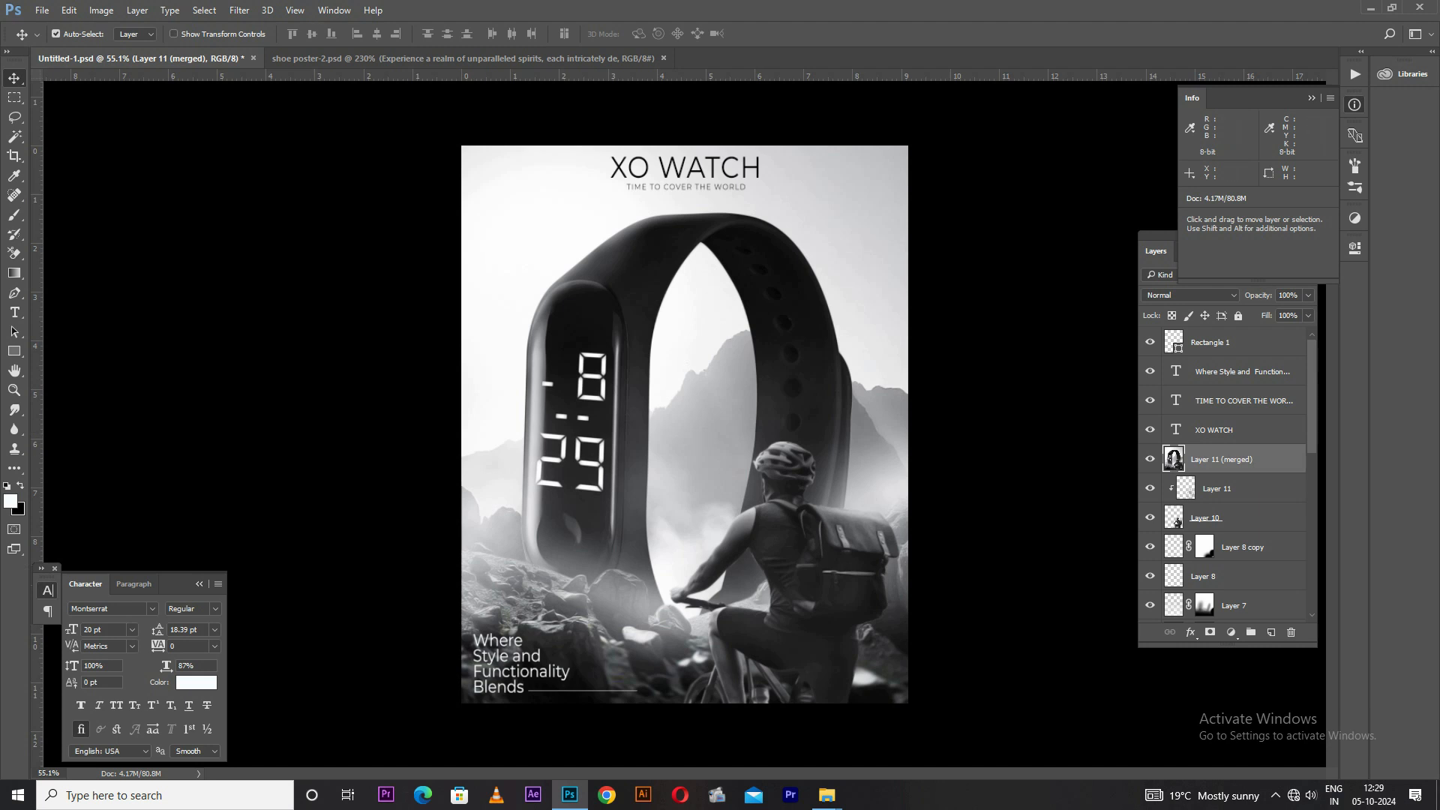
# Add a Vibrance adjustment layer directly above Layer 11 (merged)
pyautogui.click(1231, 632)
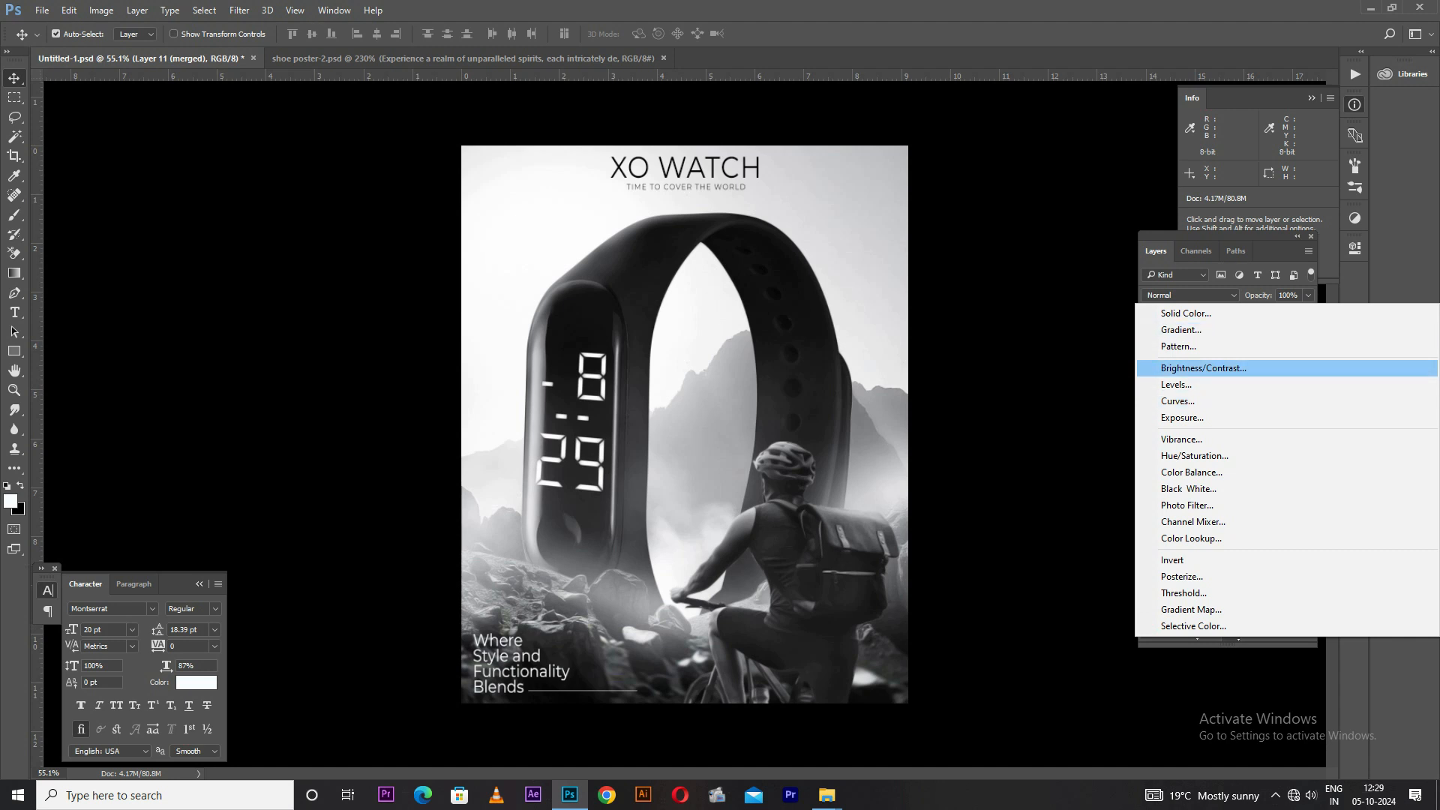
pyautogui.click(1183, 439)
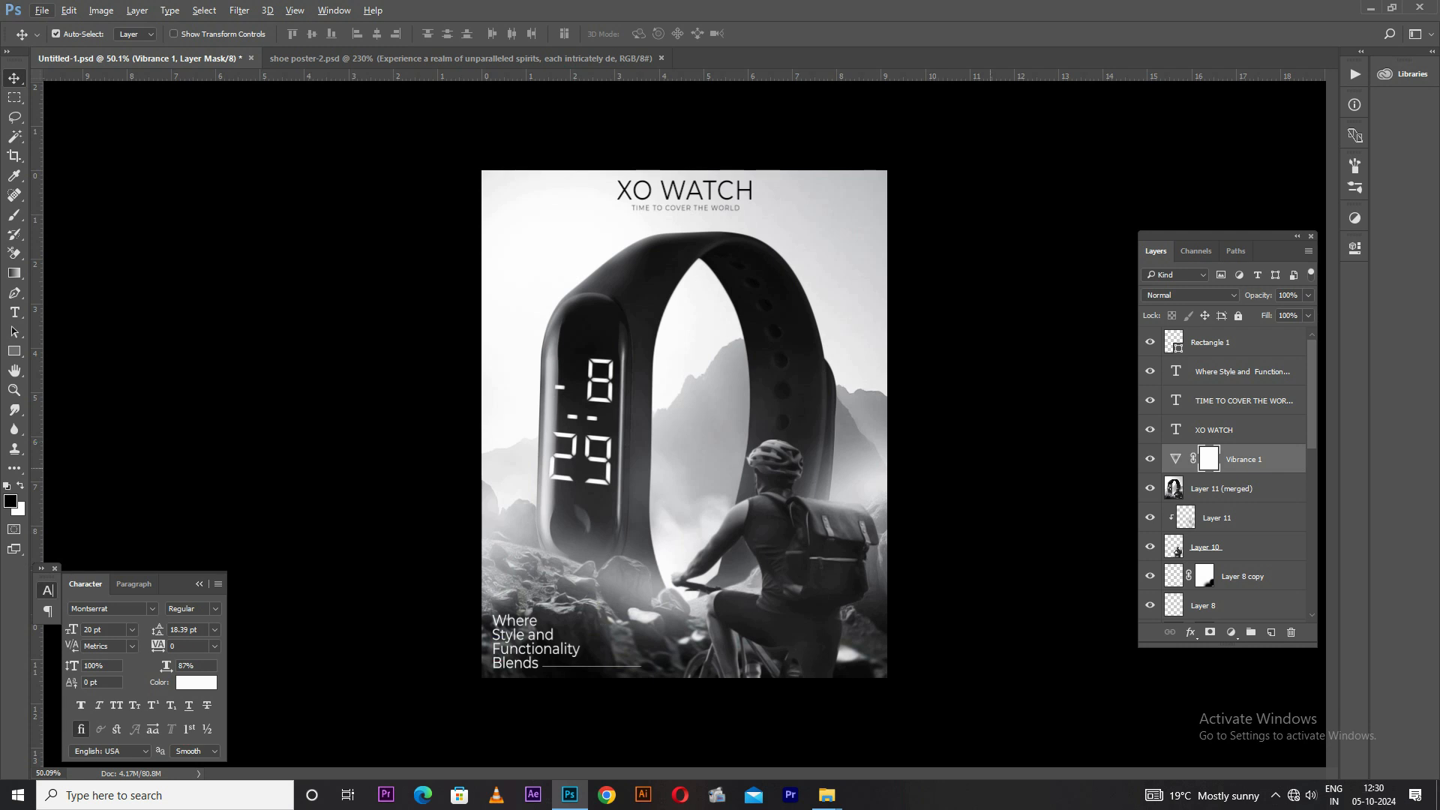
# Select the XO WATCH title text layer on the poster
pyautogui.scroll(1, 833, 358)
pyautogui.rightClick(719, 187)
pyautogui.click(742, 194)
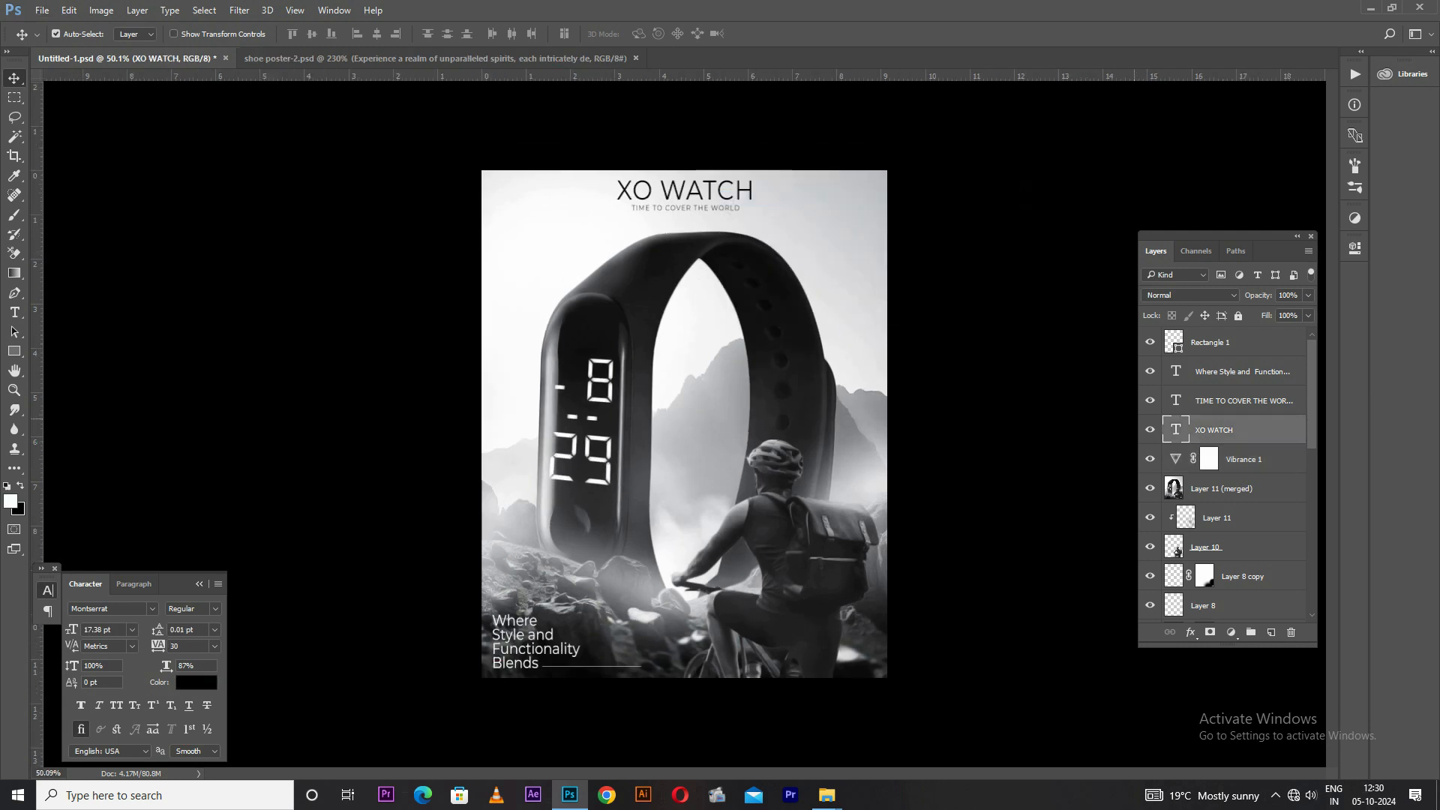